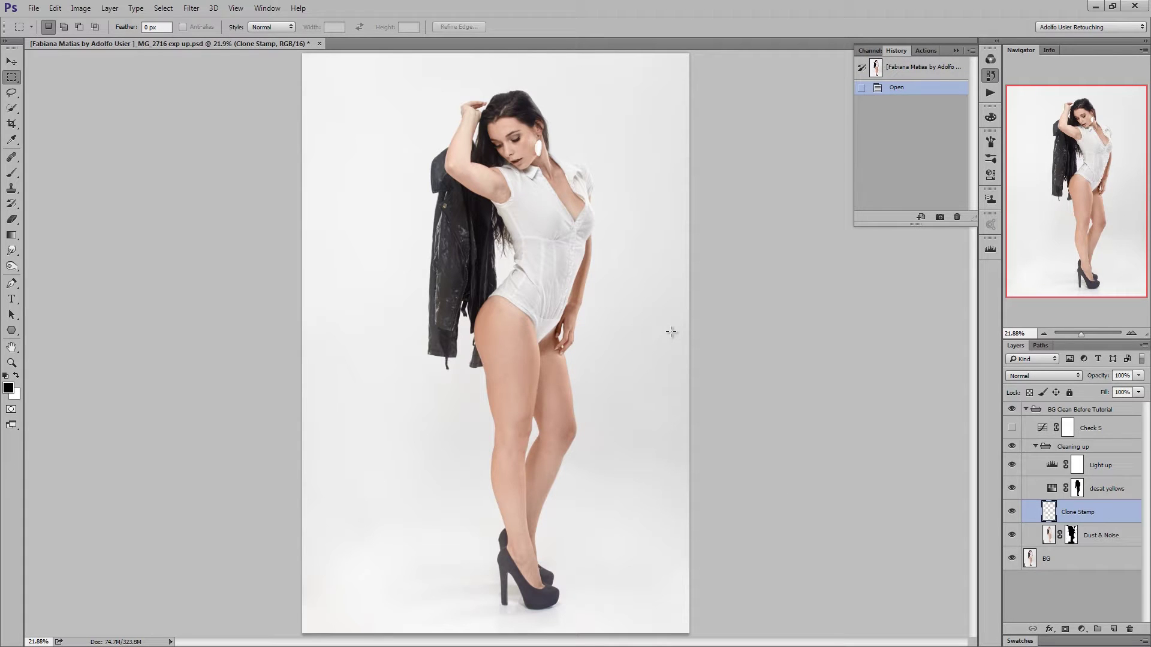
Toggle the Cleaning up group's visibility to compare the retouching with the original
{"action": "left_click", "coordinate": [1012, 447]}
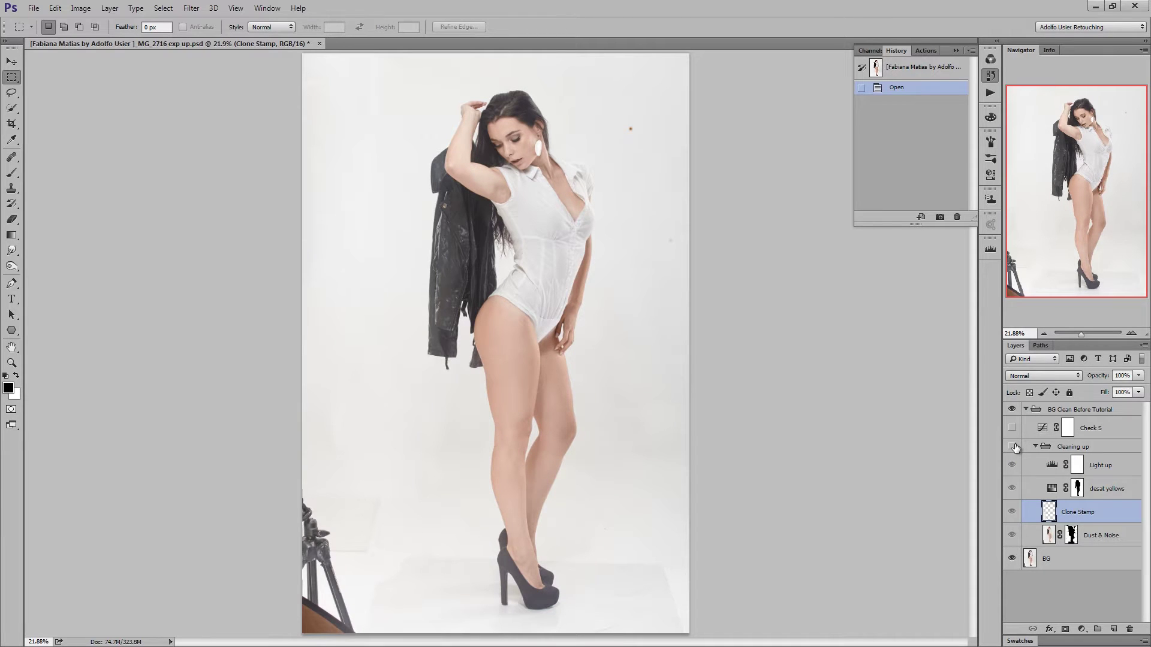
{"action": "left_click", "coordinate": [1013, 447]}
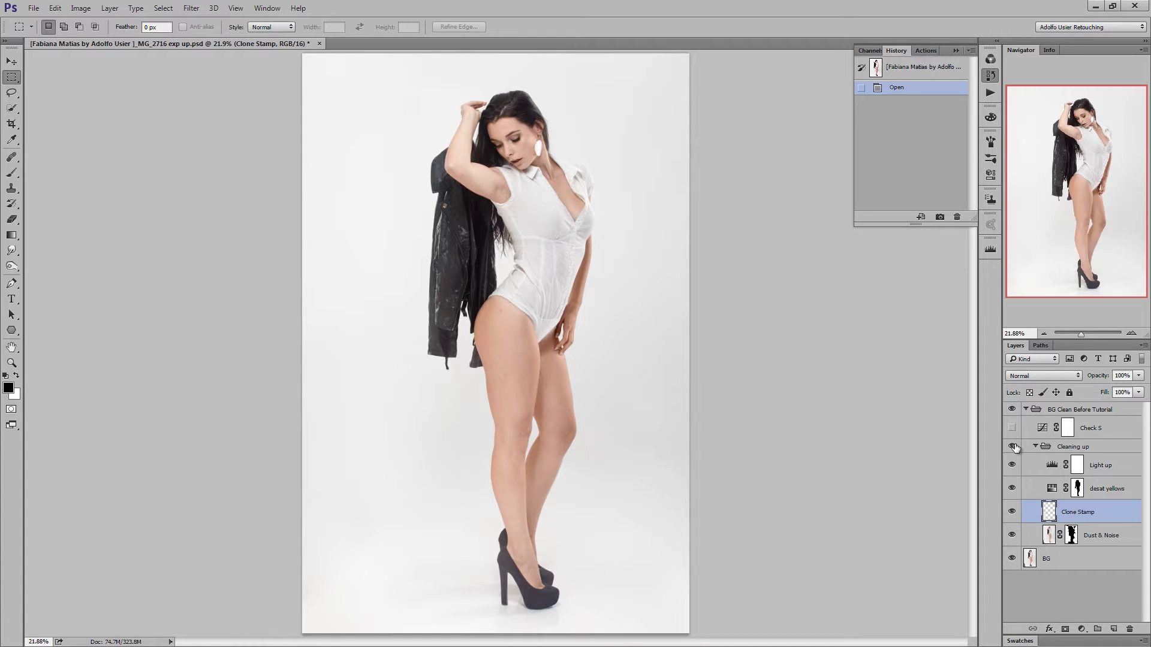
{"action": "left_click", "coordinate": [1012, 447]}
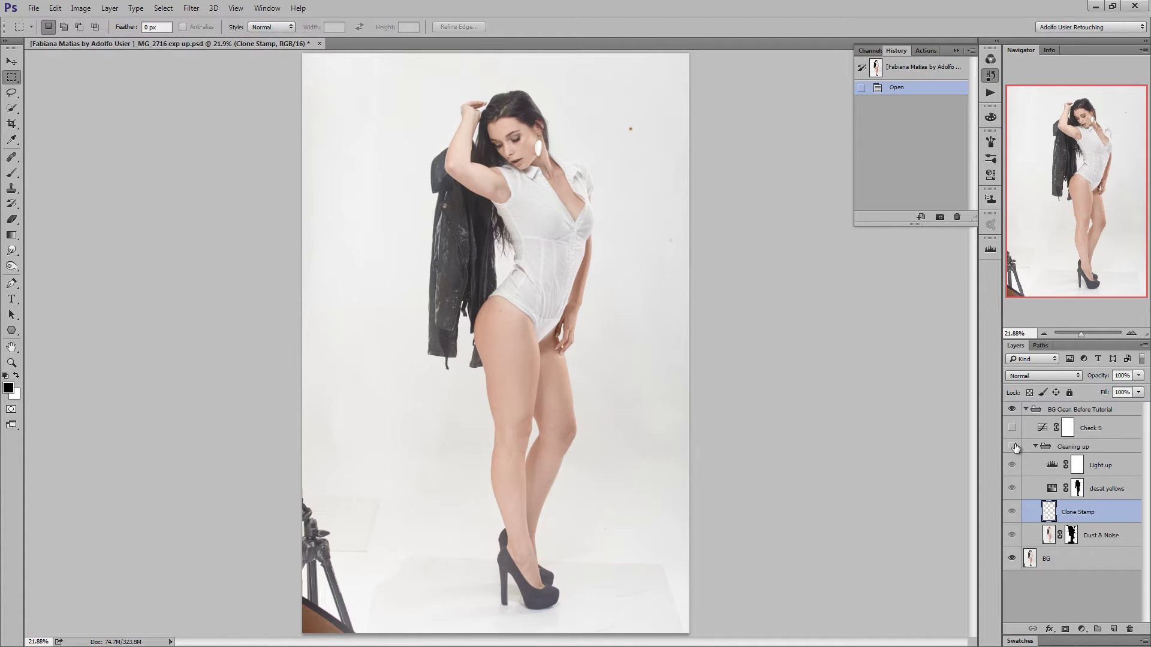
{"action": "left_click", "coordinate": [1013, 446]}
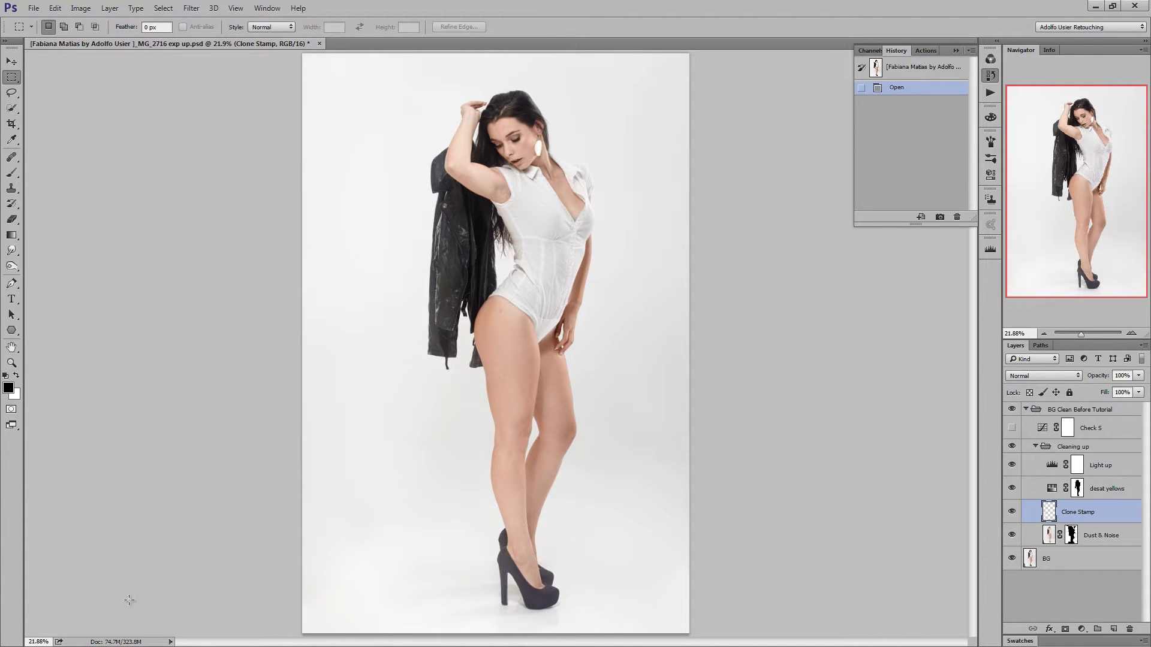
Zoom in on the model's legs and floor to inspect the cleanup
{"action": "key", "text": "z"}
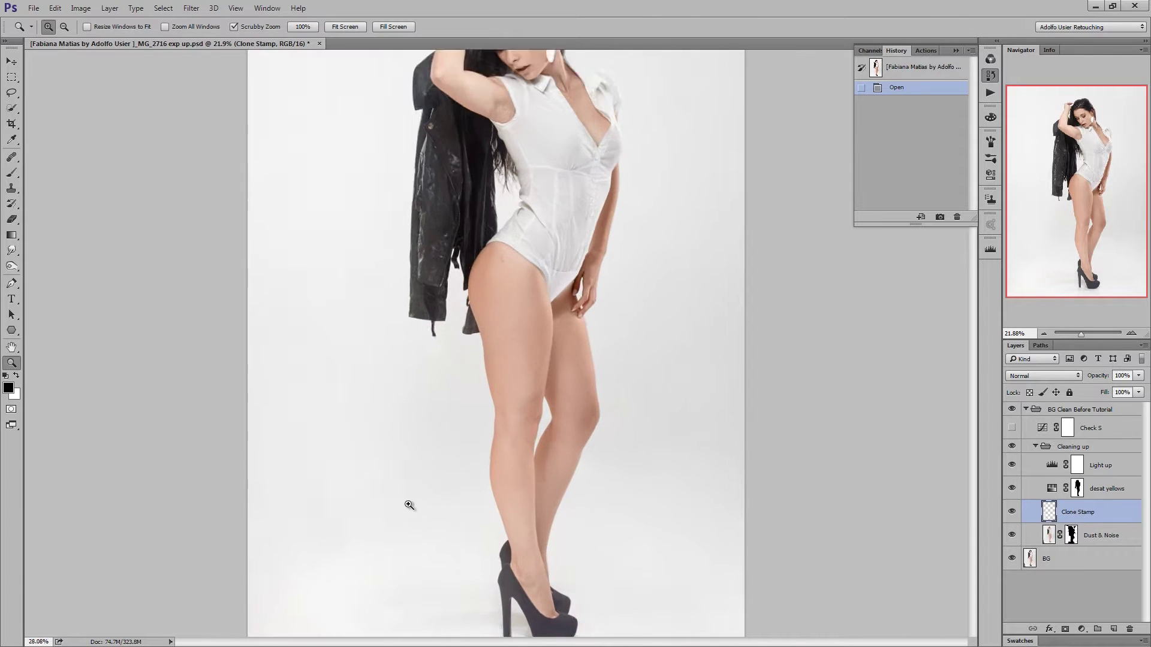
{"action": "left_click_drag", "start_coordinate": [360, 483], "coordinate": [423, 508]}
{"action": "scroll", "coordinate": [659, 450], "scroll_direction": "down", "scroll_amount": 2}
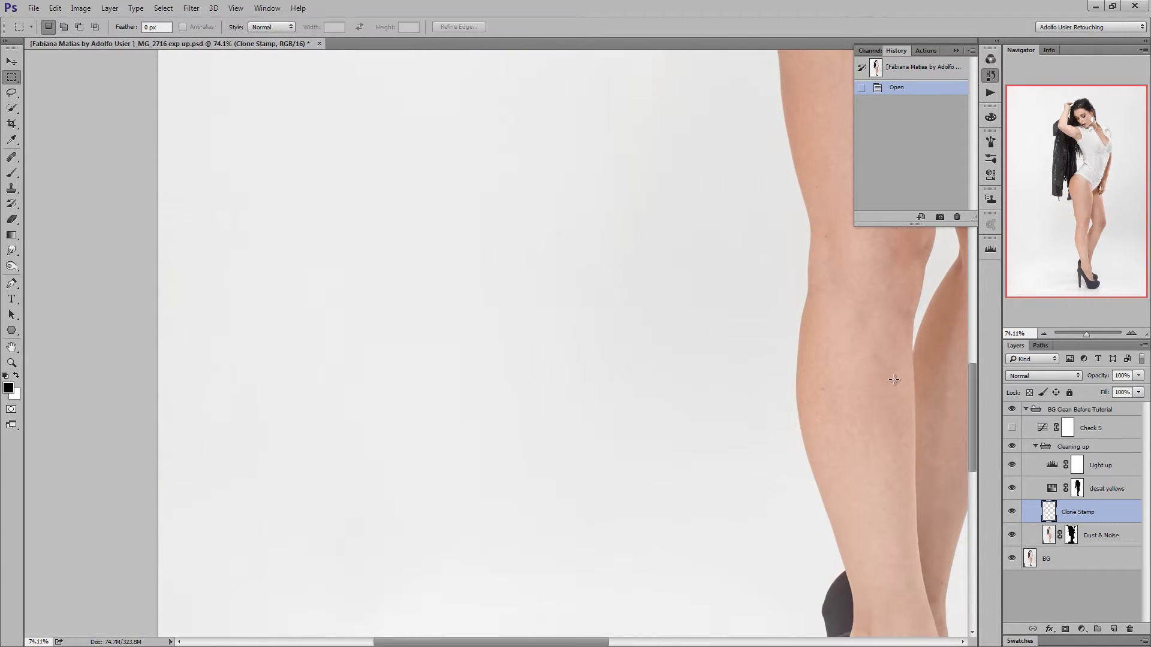
{"action": "key", "text": "m"}
{"action": "left_click_drag", "start_coordinate": [972, 405], "coordinate": [974, 430]}
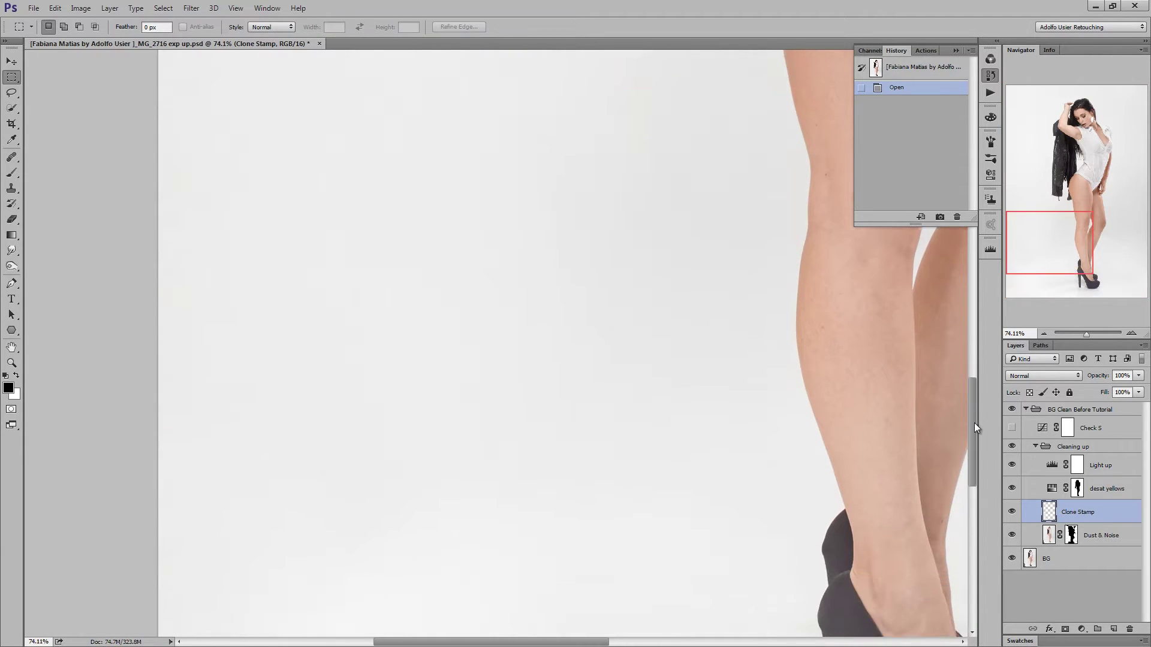
Compare the Cleaning up layers on and off, leaving them hidden so the tripod shows
{"action": "left_click", "coordinate": [1012, 446]}
{"action": "left_click", "coordinate": [1012, 447]}
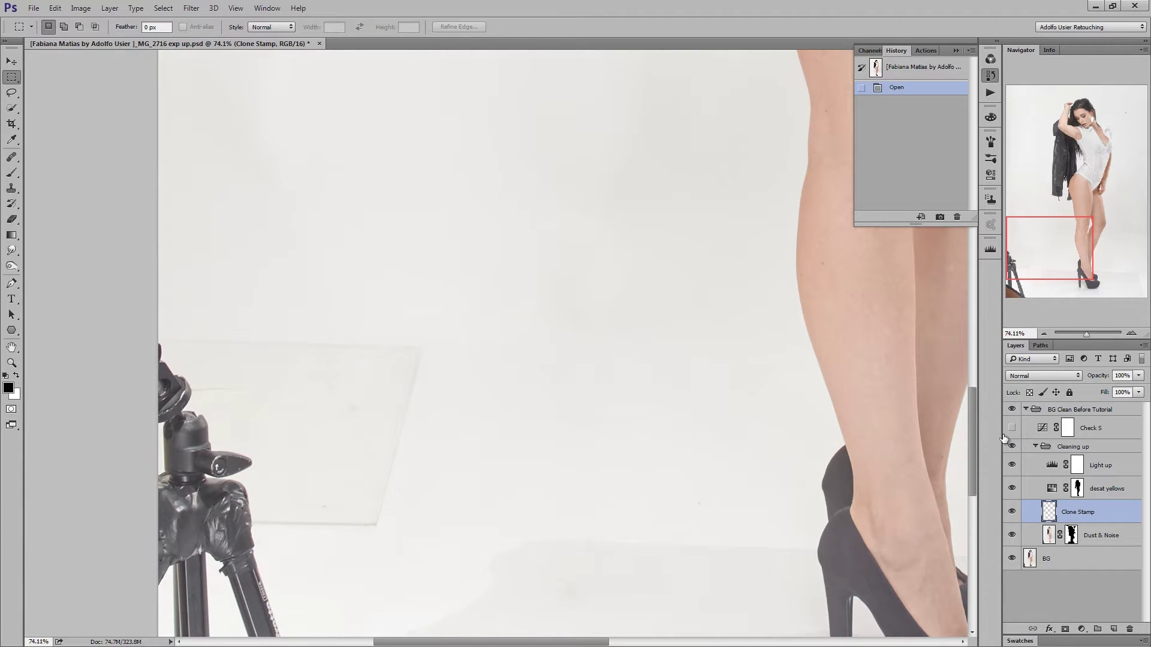
{"action": "left_click_drag", "start_coordinate": [973, 414], "coordinate": [973, 435]}
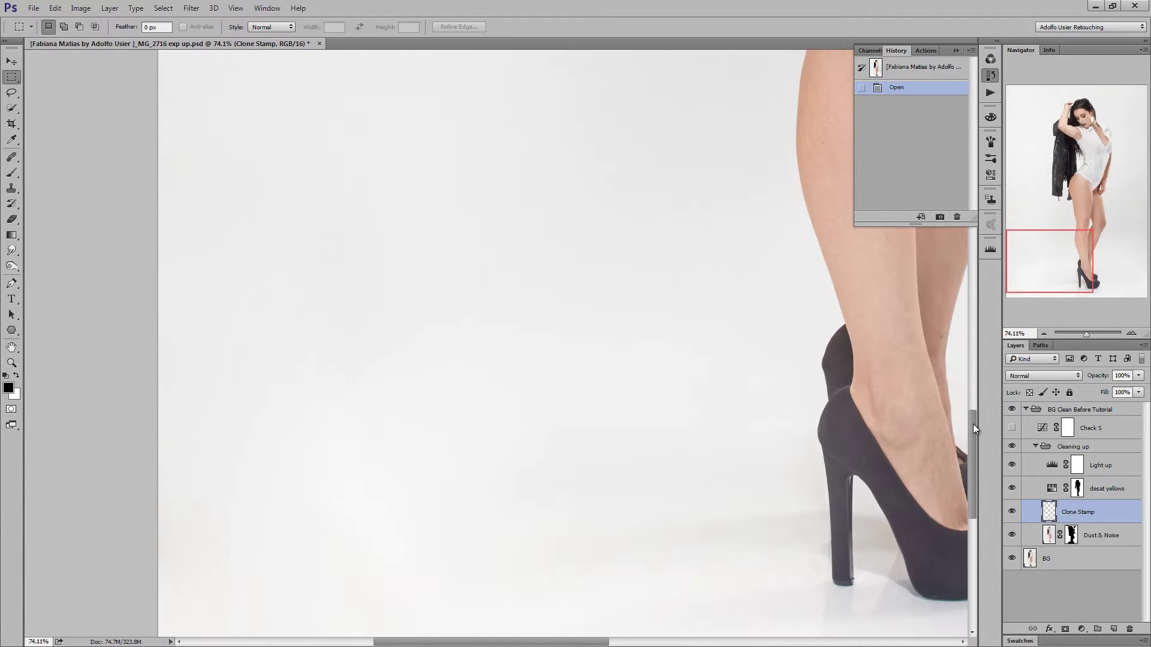
{"action": "left_click", "coordinate": [1011, 447]}
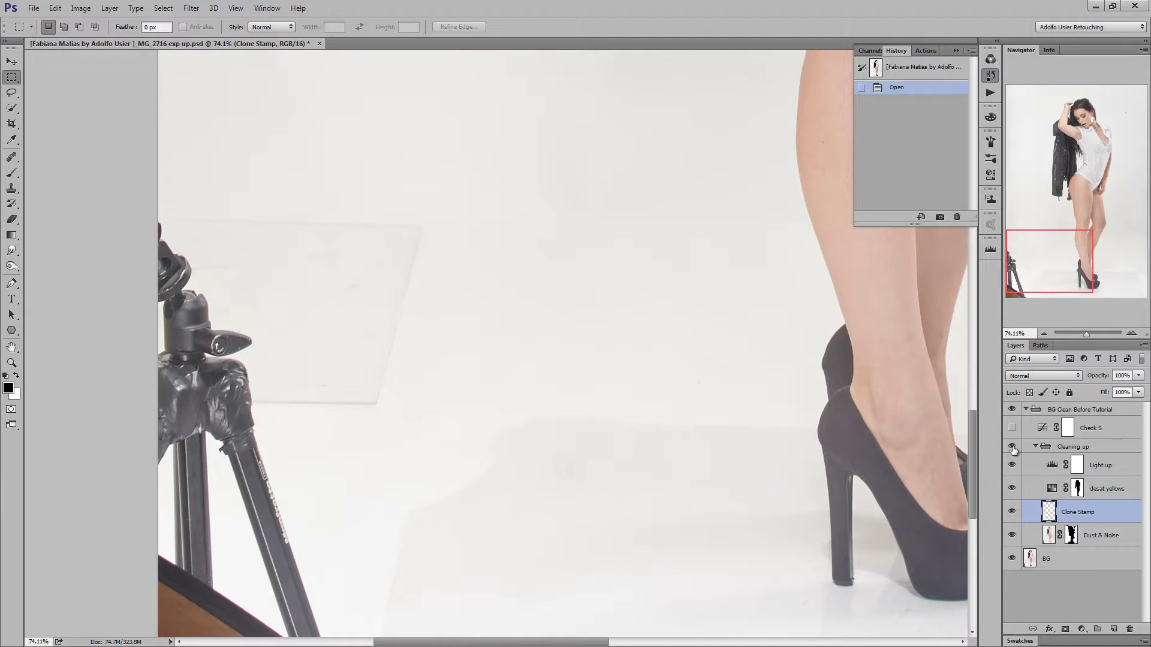
{"action": "left_click", "coordinate": [1012, 447]}
{"action": "left_click", "coordinate": [1012, 447]}
{"action": "left_click", "coordinate": [1012, 448]}
{"action": "left_click", "coordinate": [1012, 449]}
{"action": "left_click", "coordinate": [1013, 448]}
Fit the image on screen and collapse the BG Clean Before Tutorial group
{"action": "key", "text": "ctrl+0"}
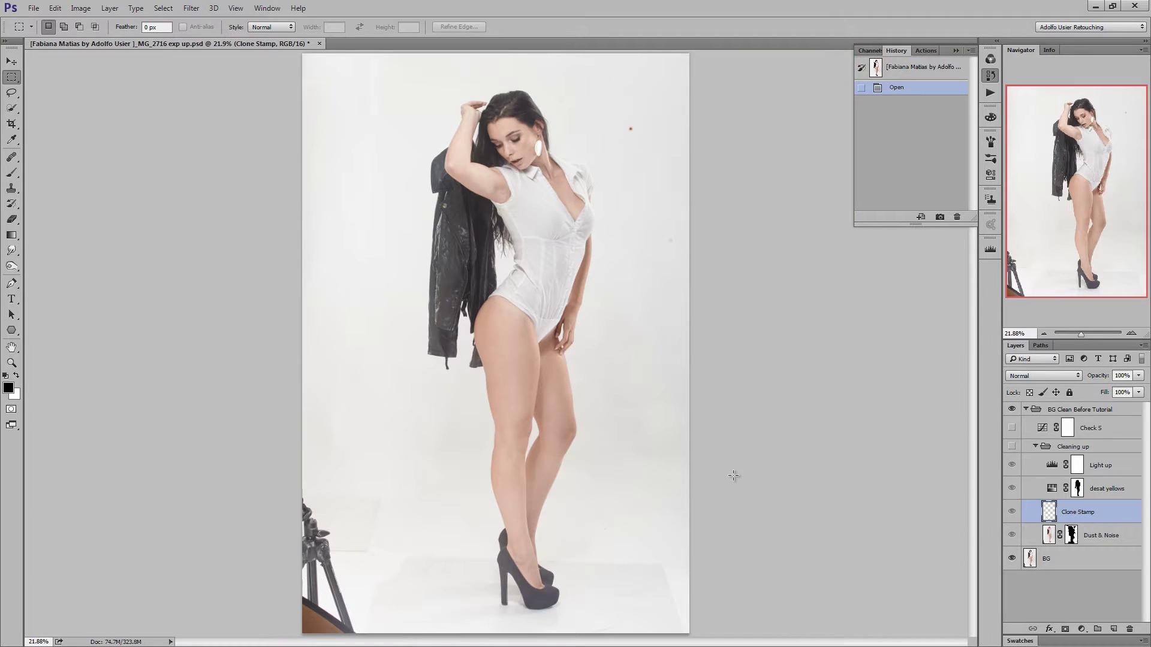
{"action": "left_click", "coordinate": [1037, 449]}
{"action": "left_click", "coordinate": [1026, 410]}
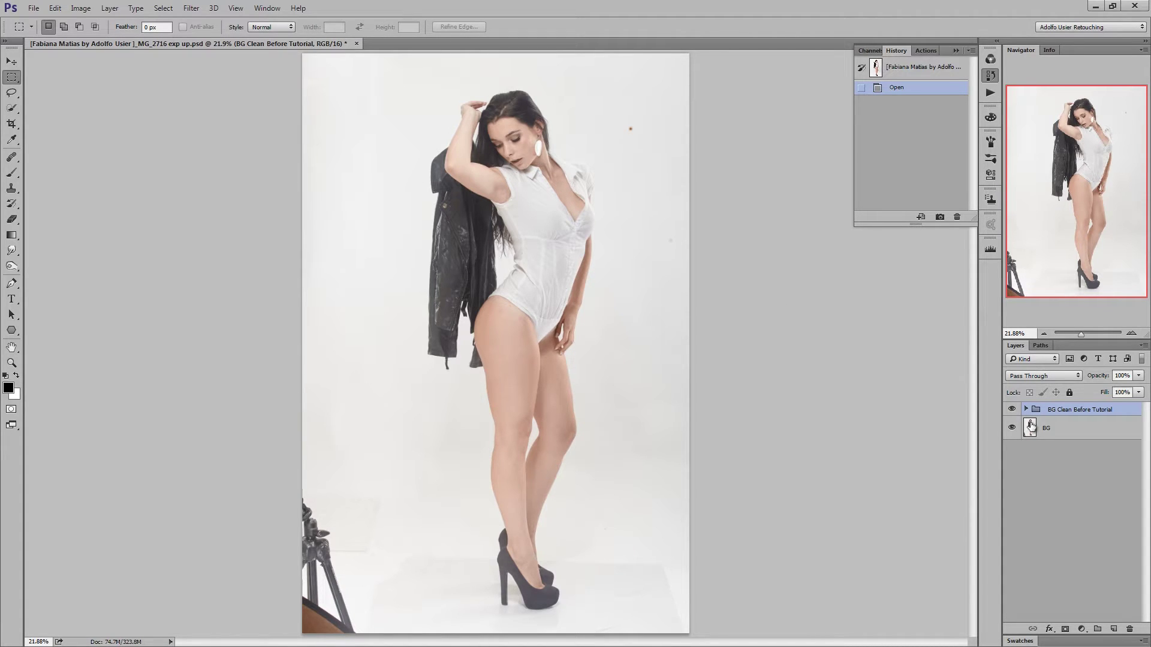
Hide the BG Clean Before Tutorial group, select the BG layer and show the Channels panel
{"action": "left_click", "coordinate": [1012, 409]}
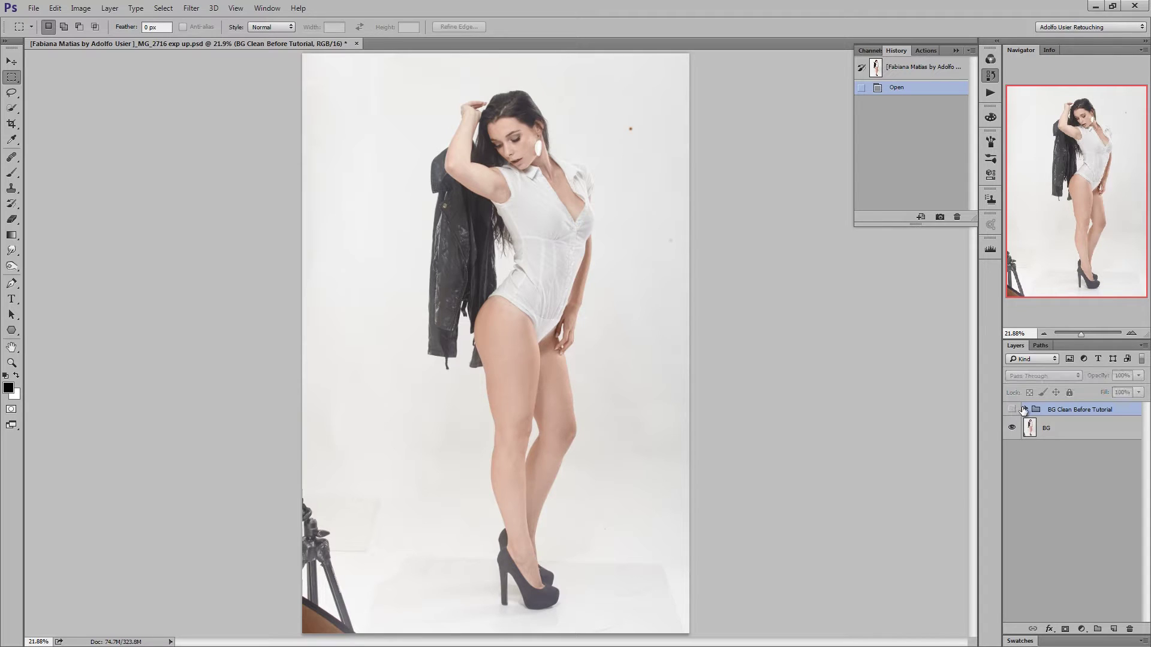
{"action": "left_click", "coordinate": [1049, 428]}
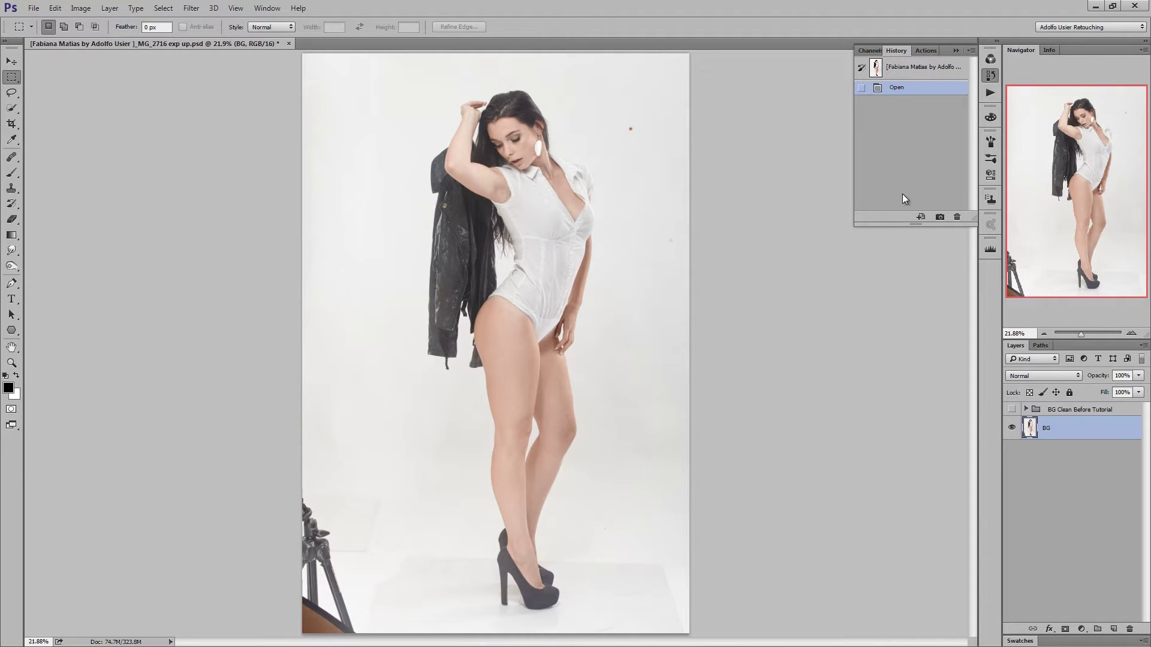
{"action": "left_click", "coordinate": [990, 76]}
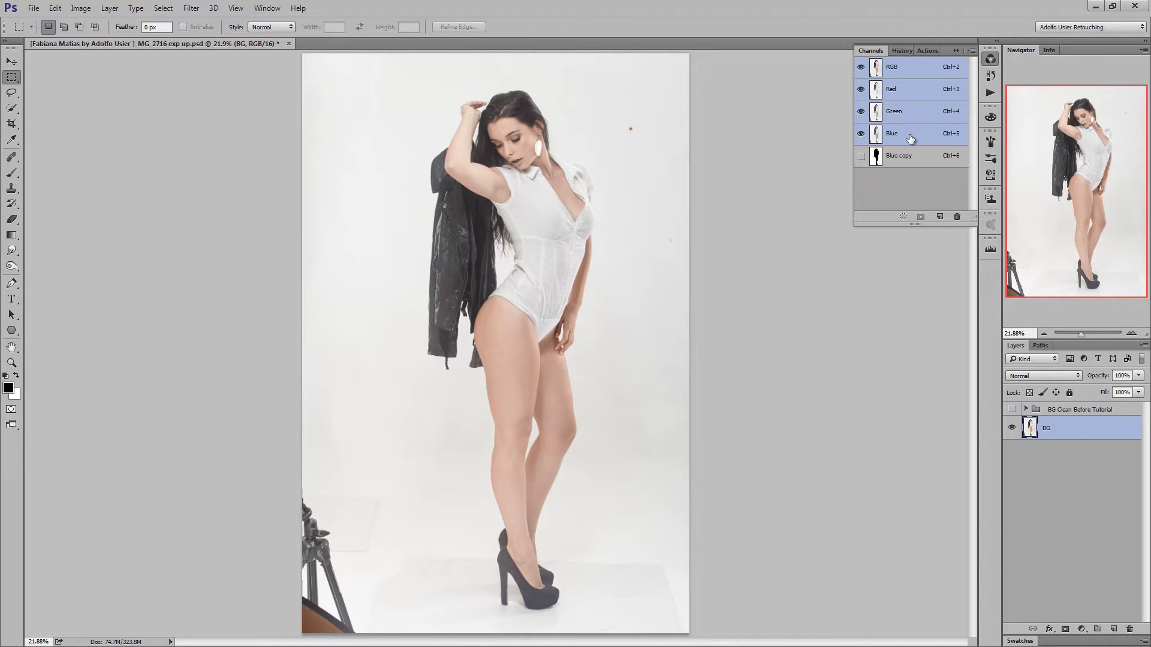
Compare the Red, Green and Blue channels, then duplicate Blue as 'Blue copy 2'
{"action": "left_click", "coordinate": [902, 138]}
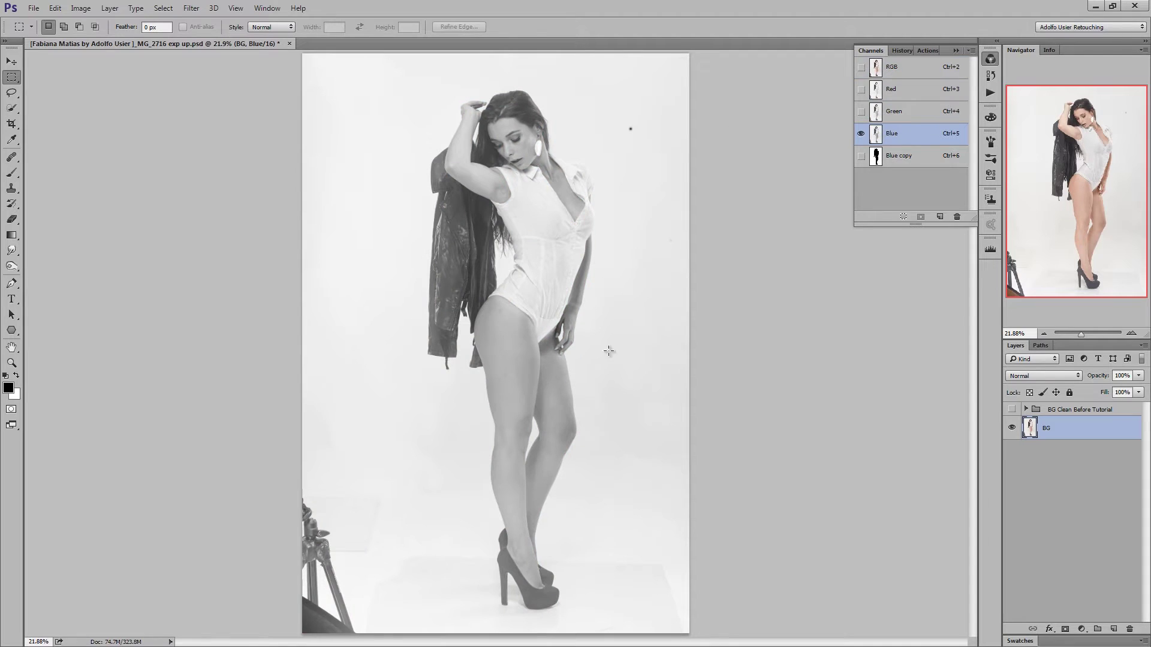
{"action": "left_click", "coordinate": [903, 115]}
{"action": "left_click", "coordinate": [897, 95]}
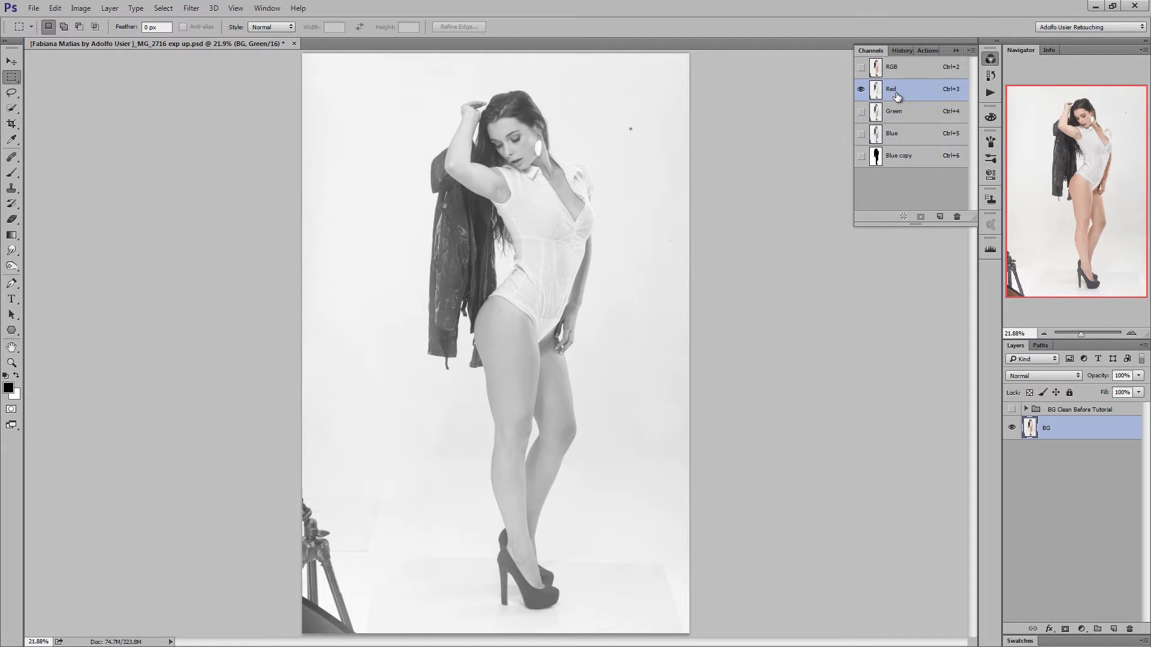
{"action": "left_click", "coordinate": [894, 113]}
{"action": "left_click", "coordinate": [892, 133]}
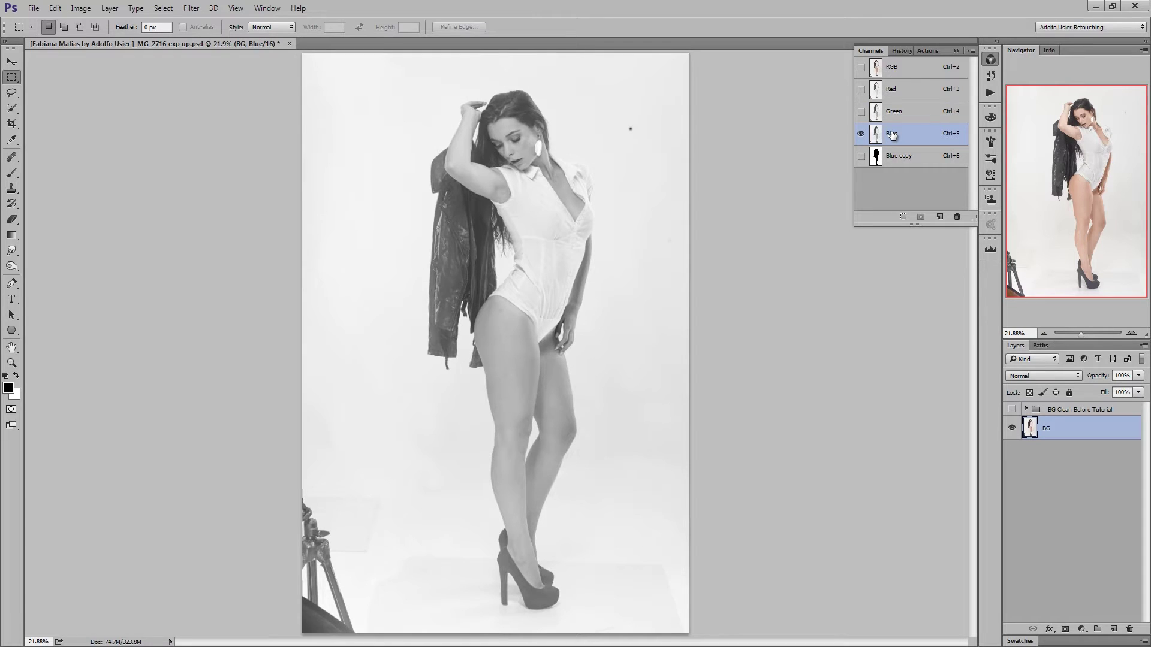
{"action": "left_click_drag", "start_coordinate": [892, 134], "coordinate": [940, 216]}
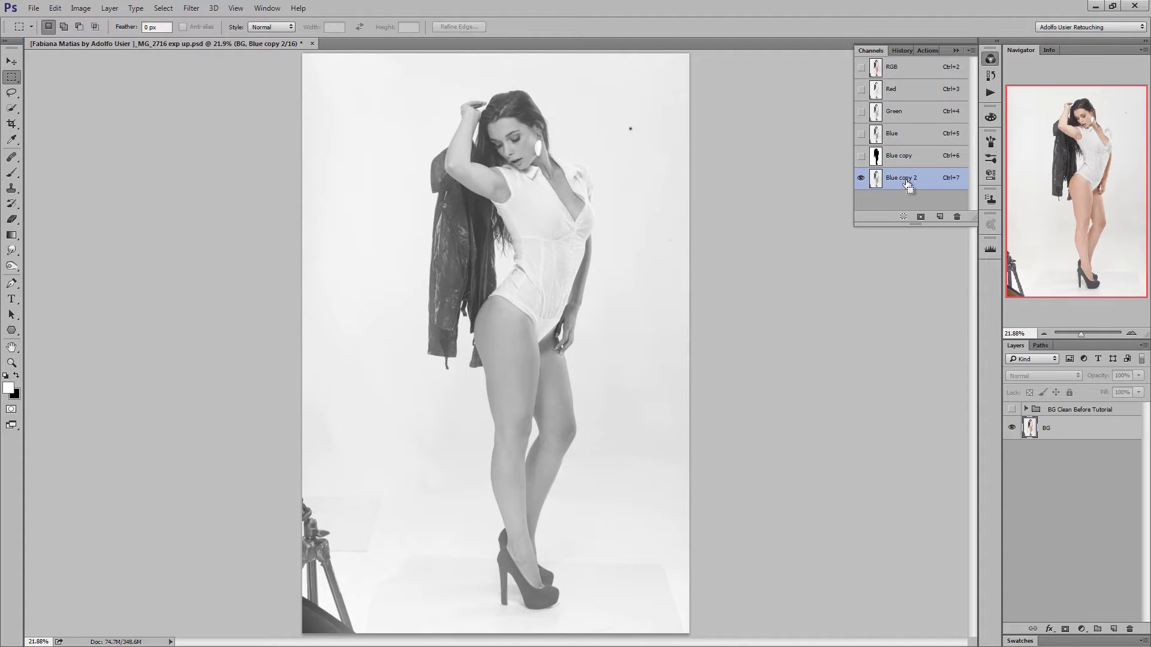
Apply a Levels pass to Blue copy 2, pulling black and white input sliders inward
{"action": "key", "text": "ctrl+a"}
{"action": "key", "text": "ctrl+d"}
{"action": "key", "text": "ctrl+l"}
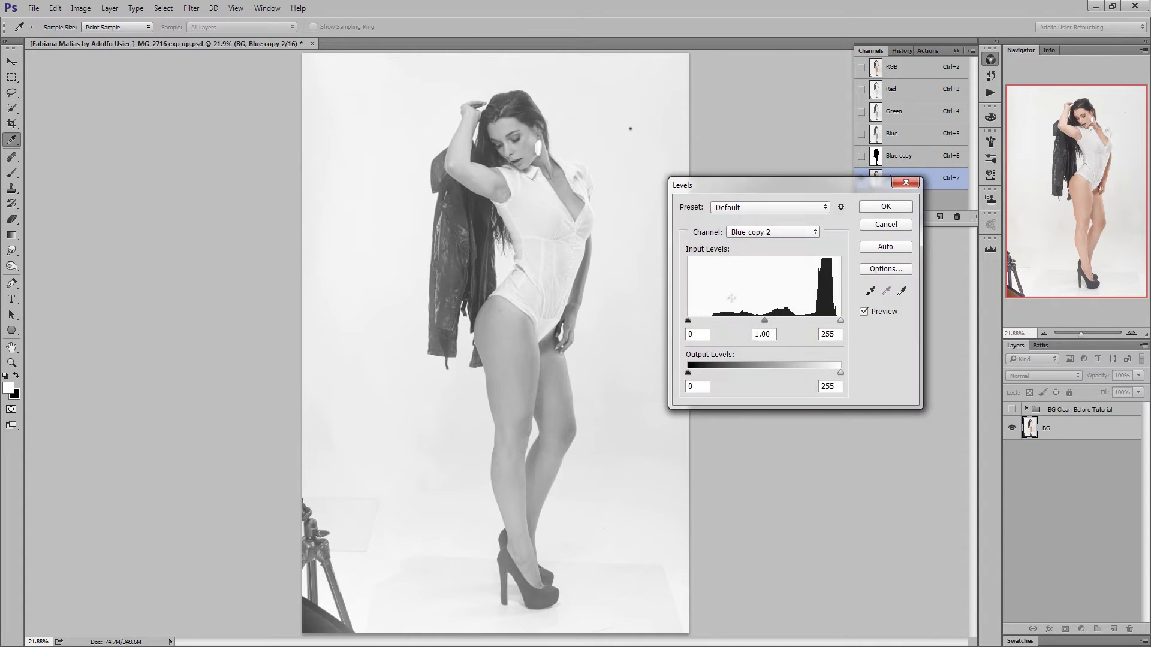
{"action": "left_click_drag", "start_coordinate": [689, 321], "coordinate": [764, 321]}
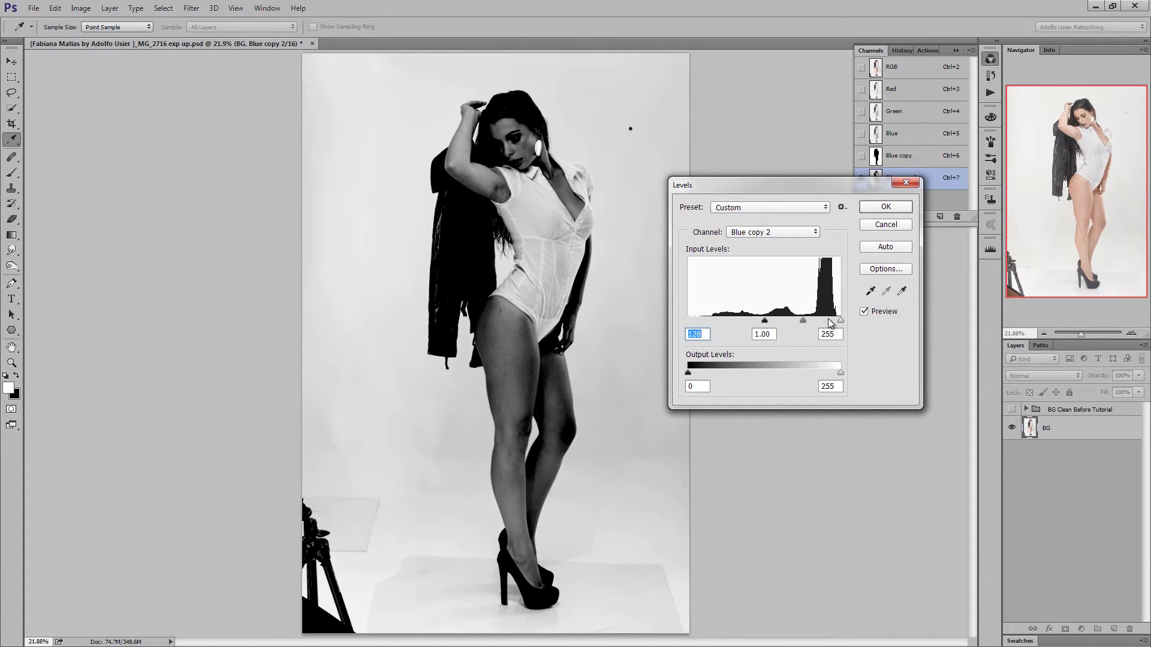
{"action": "mouse_move", "coordinate": [841, 321]}
{"action": "left_mouse_down"}
{"action": "mouse_move", "coordinate": [822, 322]}
{"action": "mouse_move", "coordinate": [834, 322]}
{"action": "left_mouse_up"}
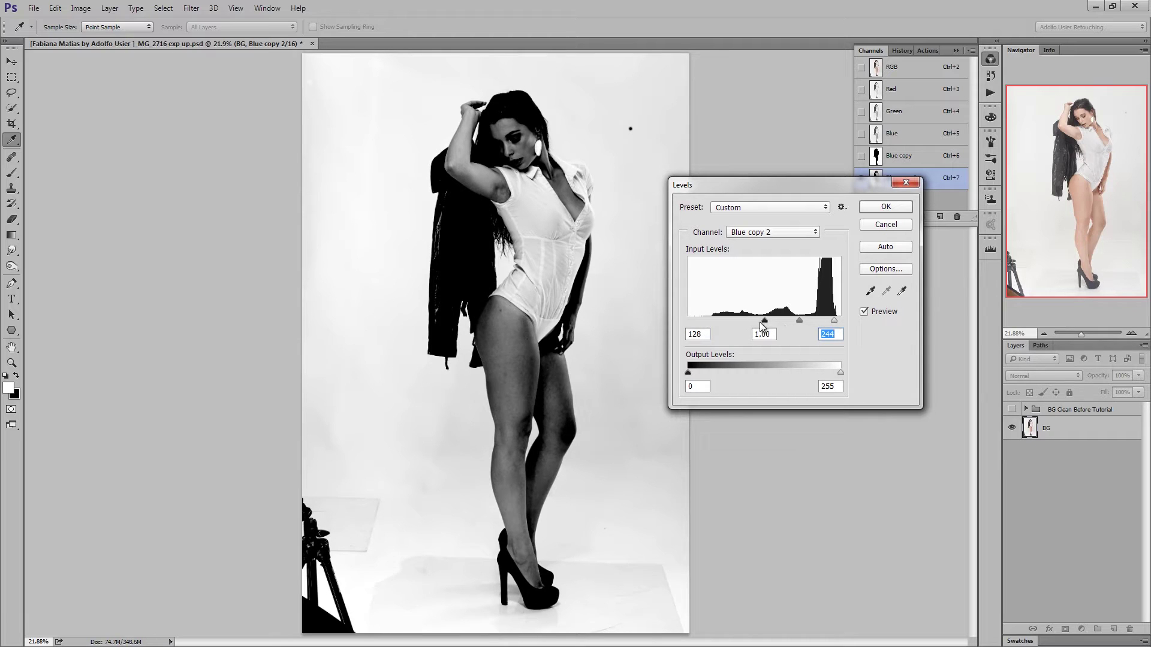
{"action": "left_click_drag", "start_coordinate": [765, 319], "coordinate": [816, 321]}
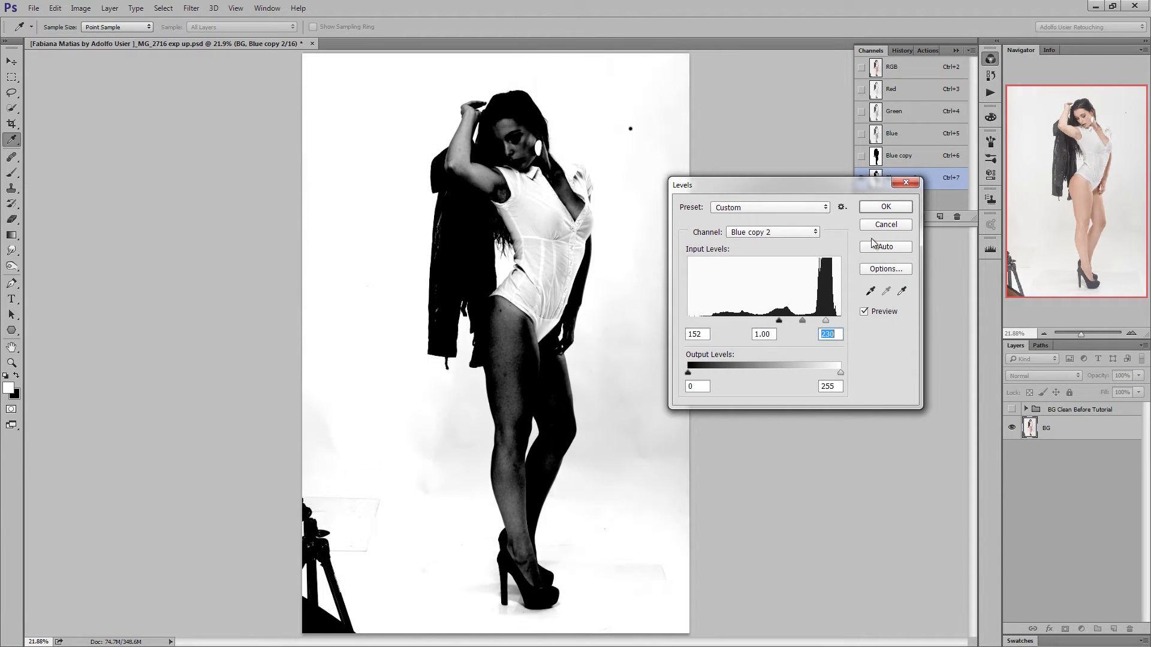
{"action": "left_click", "coordinate": [874, 208]}
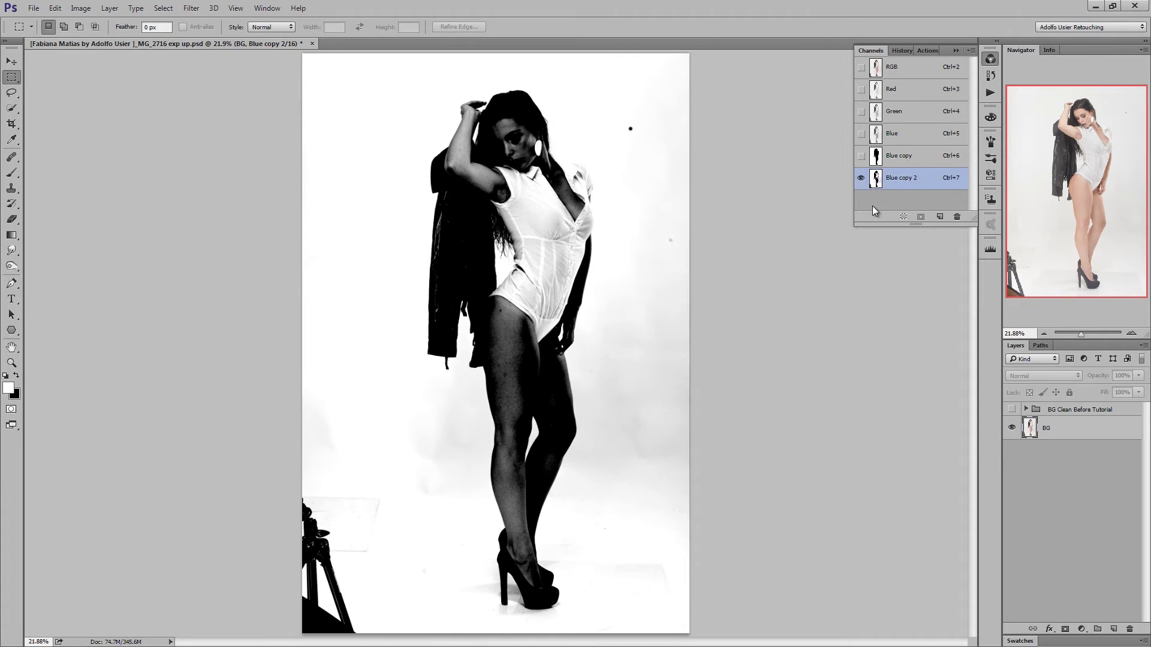
Apply a second Levels pass with black point 60 and white point 202
{"action": "key", "text": "ctrl+l"}
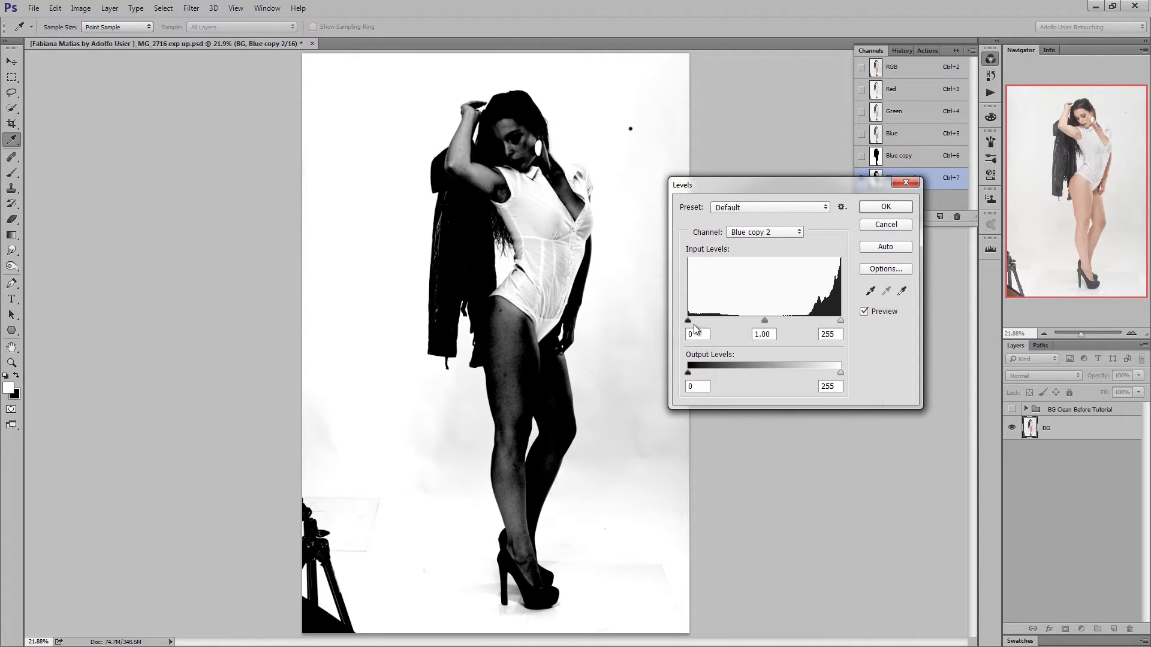
{"action": "left_click_drag", "start_coordinate": [688, 321], "coordinate": [724, 320]}
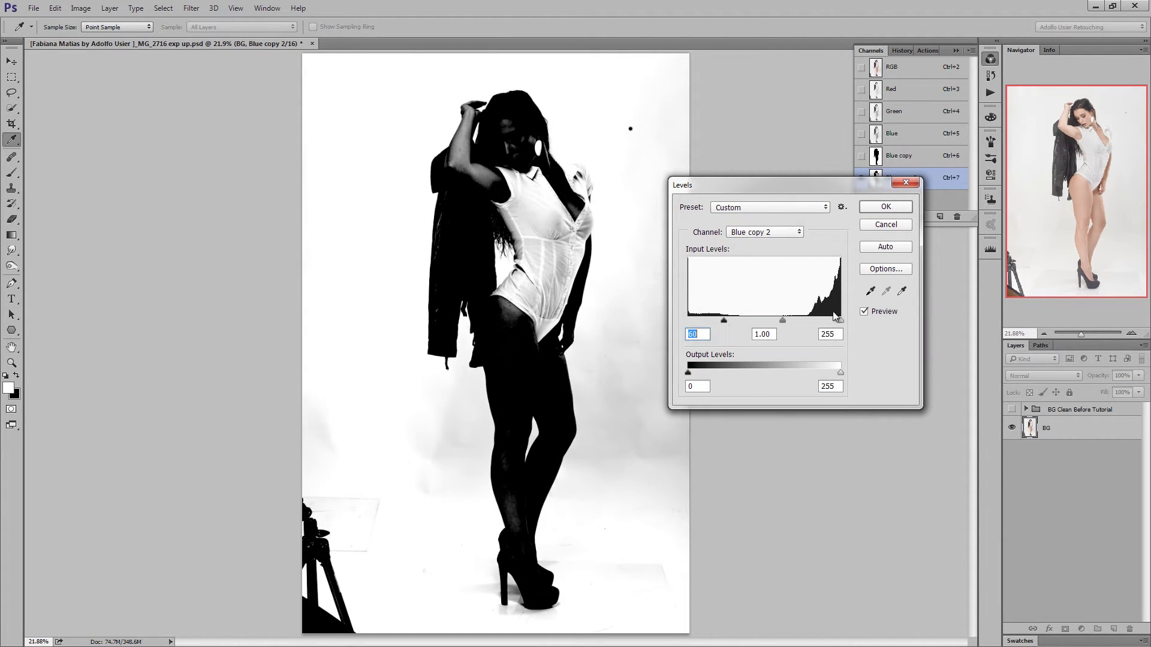
{"action": "left_click_drag", "start_coordinate": [840, 321], "coordinate": [811, 326]}
{"action": "left_click", "coordinate": [809, 322]}
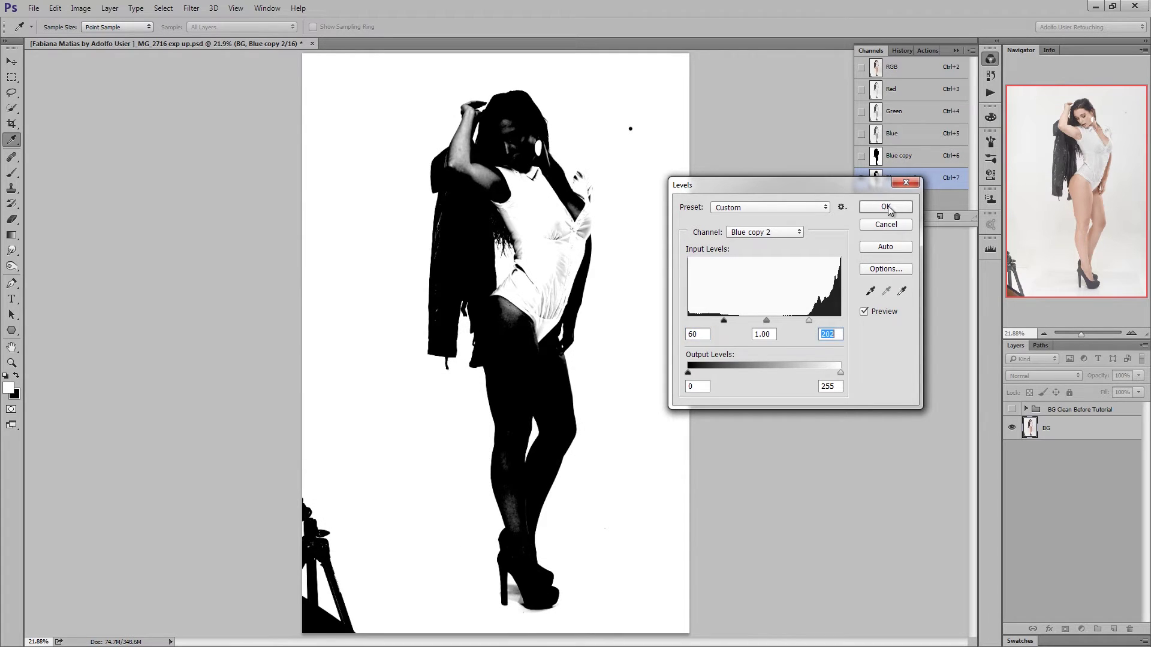
{"action": "left_click", "coordinate": [886, 207]}
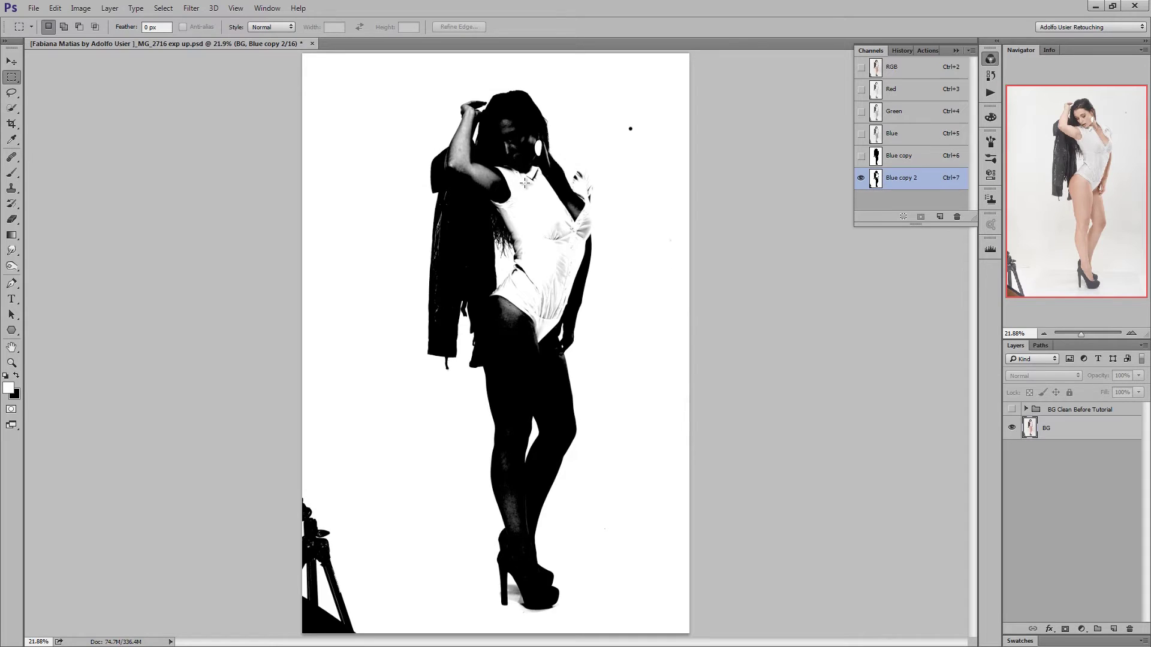
Paint the model's thighs and lower legs solid black with a small brush in Blue copy 2
{"action": "key", "text": "b"}
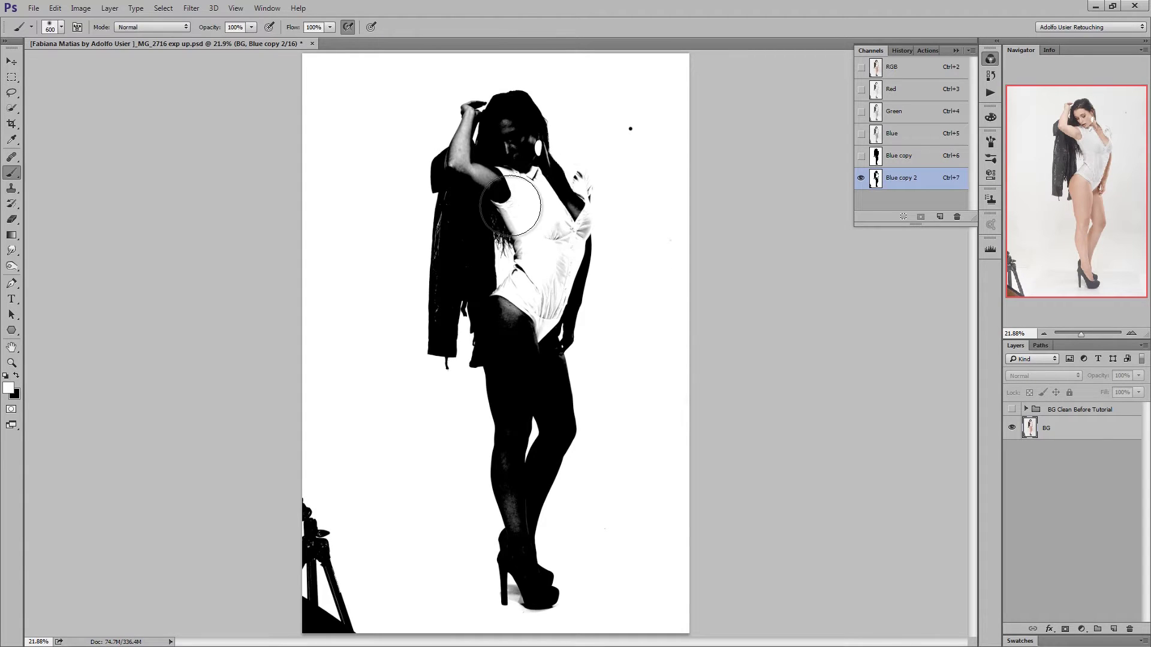
{"action": "key", "text": "x"}
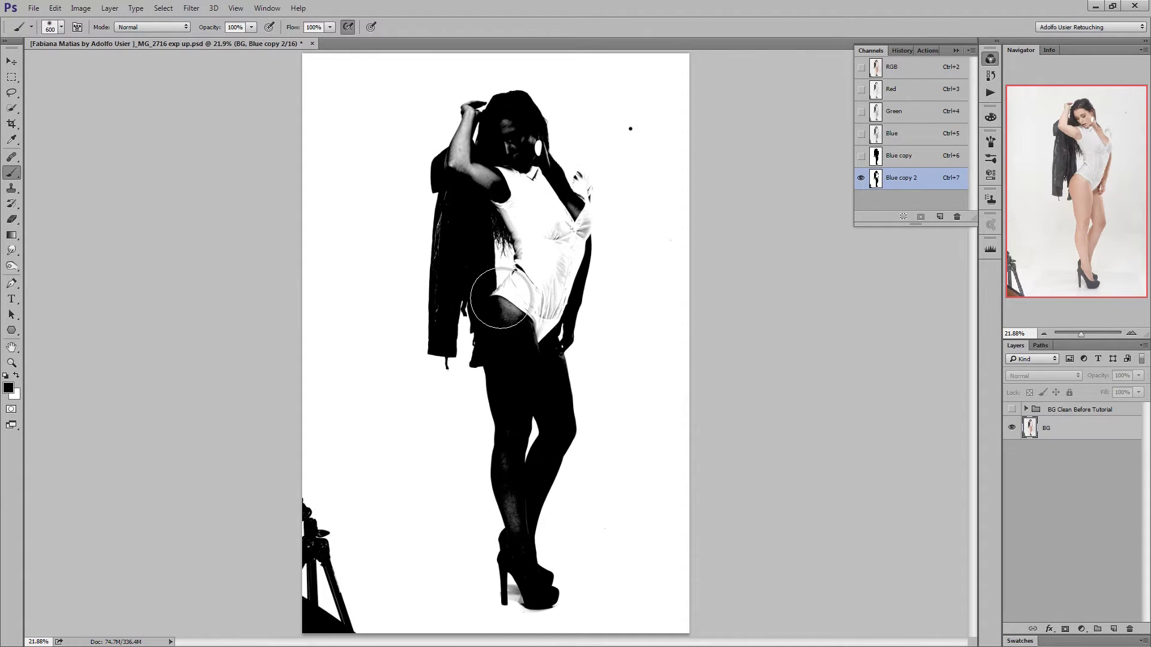
{"action": "left_click", "coordinate": [500, 300]}
{"action": "key", "text": "bracketleft"}
{"action": "key", "text": "bracketleft"}
{"action": "key", "text": "bracketleft"}
{"action": "key", "text": "bracketleft"}
{"action": "key", "text": "bracketleft"}
{"action": "key", "text": "bracketleft"}
{"action": "mouse_move", "coordinate": [510, 476]}
{"action": "left_mouse_down"}
{"action": "mouse_move", "coordinate": [560, 480]}
{"action": "mouse_move", "coordinate": [519, 501]}
{"action": "mouse_move", "coordinate": [503, 419]}
{"action": "mouse_move", "coordinate": [523, 491]}
{"action": "mouse_move", "coordinate": [513, 593]}
{"action": "mouse_move", "coordinate": [542, 462]}
{"action": "mouse_move", "coordinate": [541, 496]}
{"action": "left_mouse_up"}
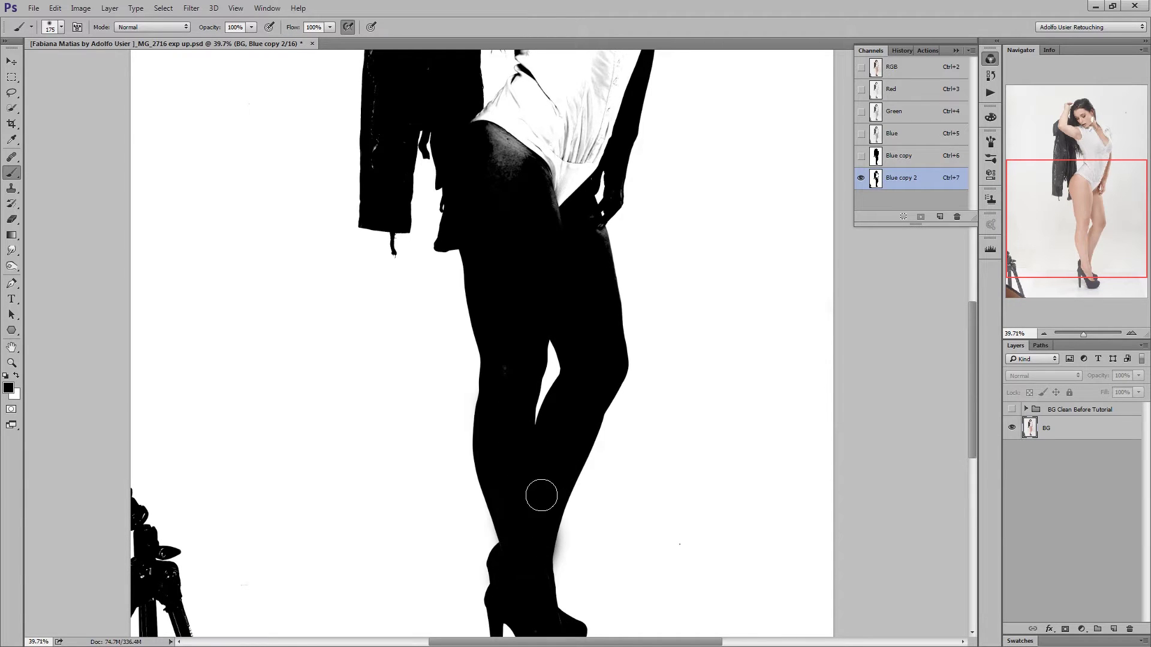
{"action": "key", "text": "bracketleft"}
{"action": "key", "text": "bracketleft"}
{"action": "key", "text": "bracketleft"}
{"action": "key", "text": "ctrl+alt+z"}
{"action": "key", "text": "ctrl+alt+z"}
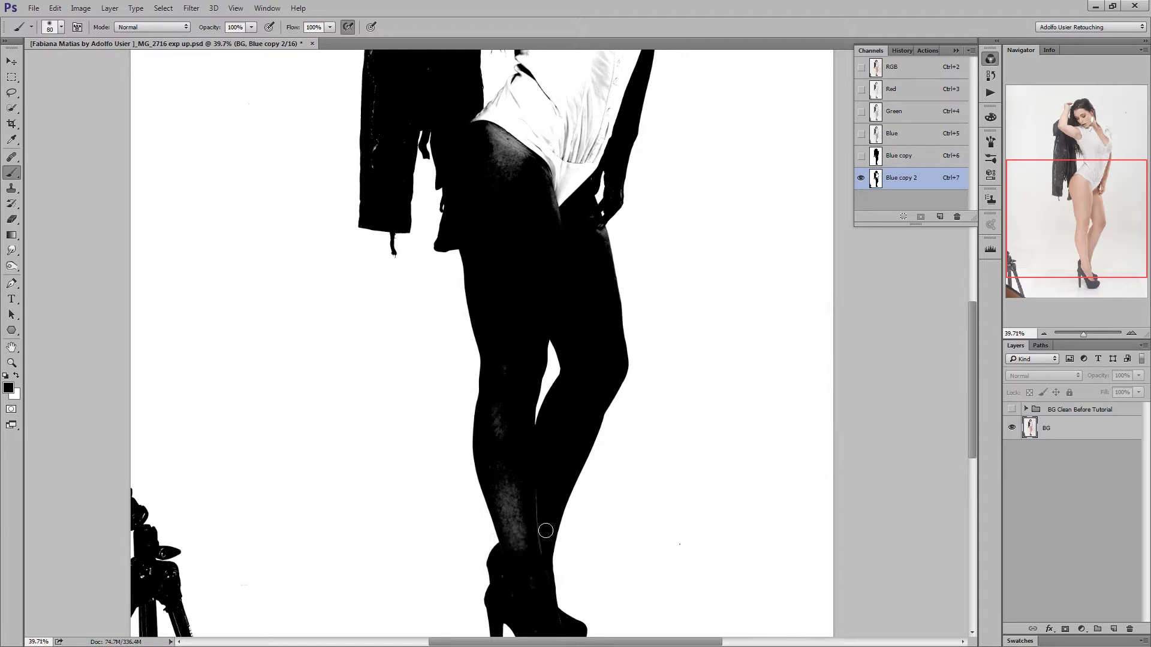
{"action": "mouse_move", "coordinate": [496, 549]}
{"action": "left_mouse_down"}
{"action": "mouse_move", "coordinate": [514, 521]}
{"action": "mouse_move", "coordinate": [516, 545]}
{"action": "mouse_move", "coordinate": [502, 457]}
{"action": "mouse_move", "coordinate": [514, 359]}
{"action": "mouse_move", "coordinate": [545, 506]}
{"action": "mouse_move", "coordinate": [534, 546]}
{"action": "left_mouse_up"}
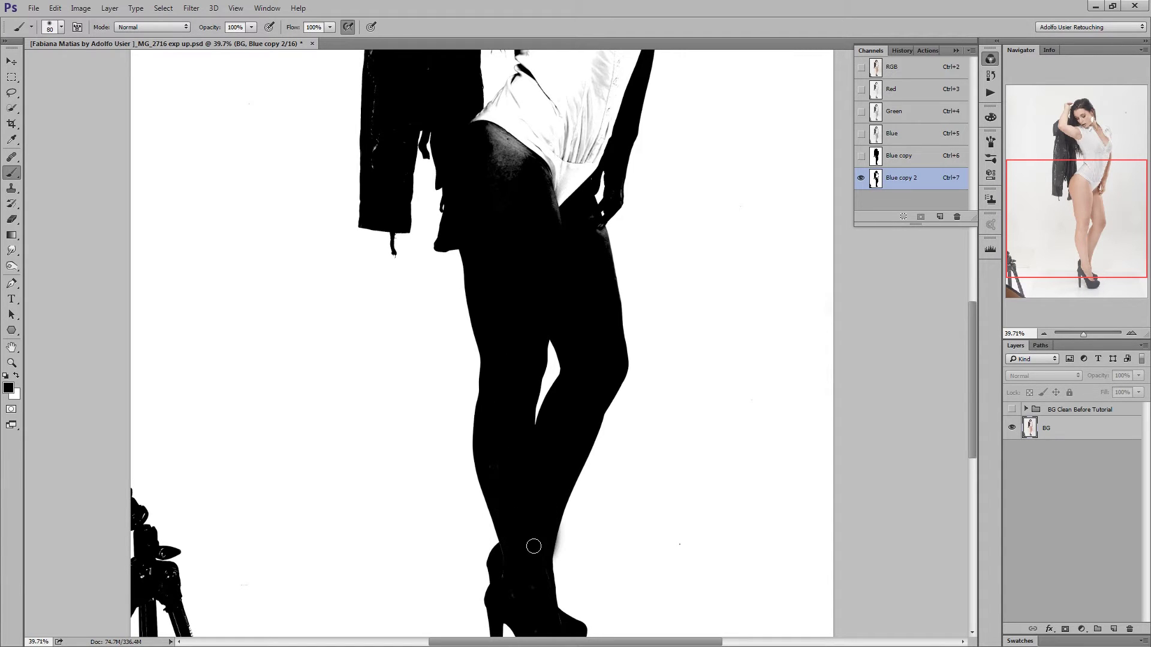
{"action": "key", "text": "ctrl+alt+z"}
{"action": "key", "text": "ctrl+alt+z"}
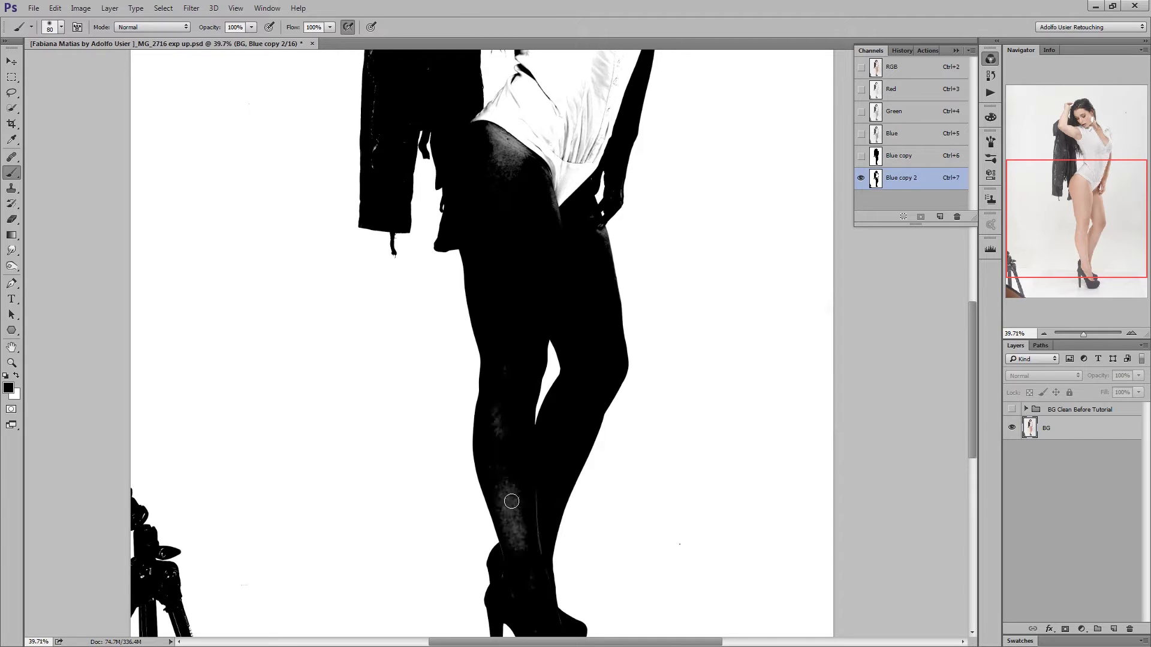
{"action": "mouse_move", "coordinate": [511, 501]}
{"action": "left_mouse_down"}
{"action": "mouse_move", "coordinate": [506, 522]}
{"action": "mouse_move", "coordinate": [498, 387]}
{"action": "mouse_move", "coordinate": [501, 453]}
{"action": "mouse_move", "coordinate": [540, 501]}
{"action": "mouse_move", "coordinate": [532, 488]}
{"action": "mouse_move", "coordinate": [511, 598]}
{"action": "left_mouse_up"}
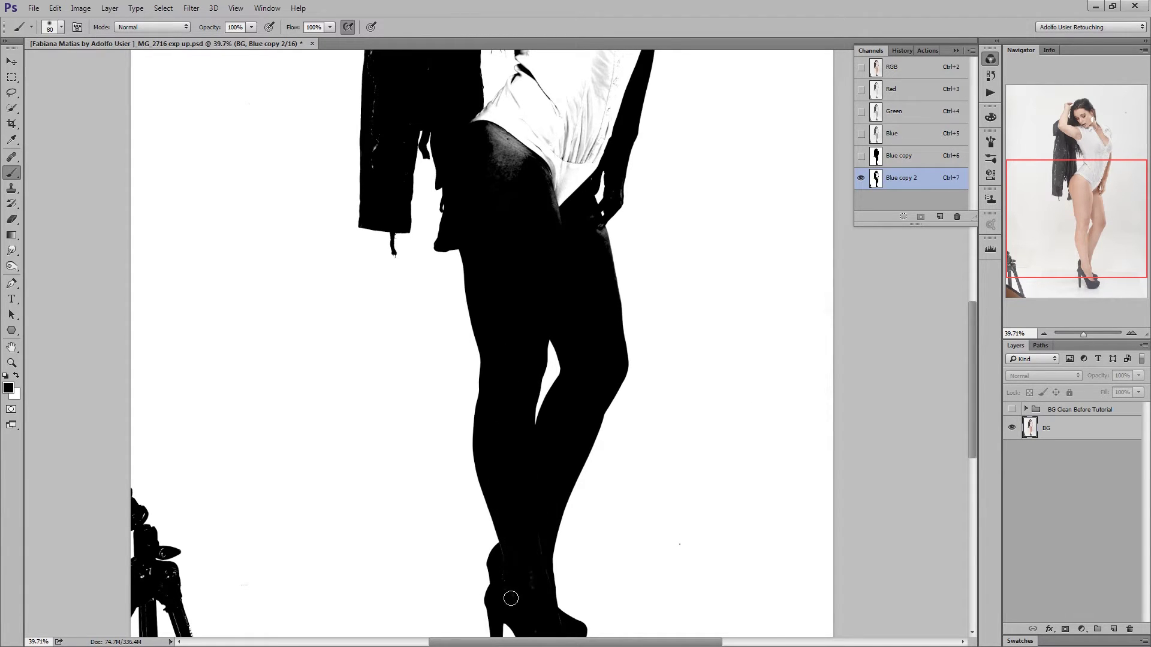
{"action": "scroll", "coordinate": [528, 563], "scroll_direction": "down", "scroll_amount": 3}
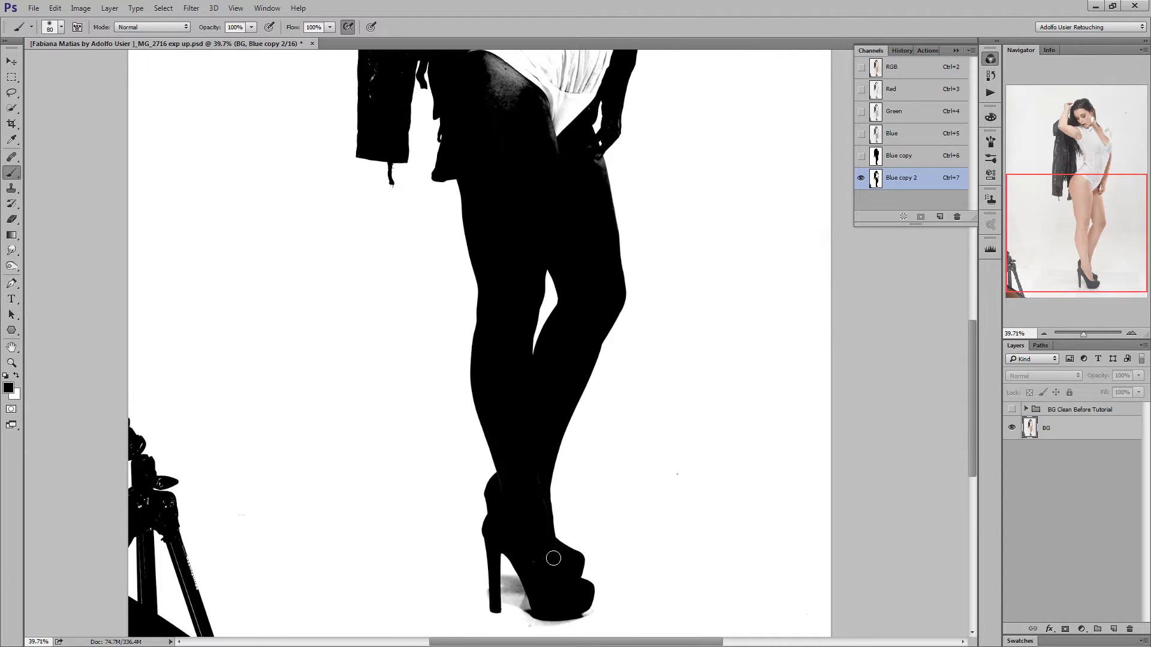
Paint the hip, shirt and hair edge solid black in Blue copy 2
{"action": "left_click_drag", "start_coordinate": [531, 430], "coordinate": [517, 608]}
{"action": "left_click_drag", "start_coordinate": [539, 318], "coordinate": [527, 462]}
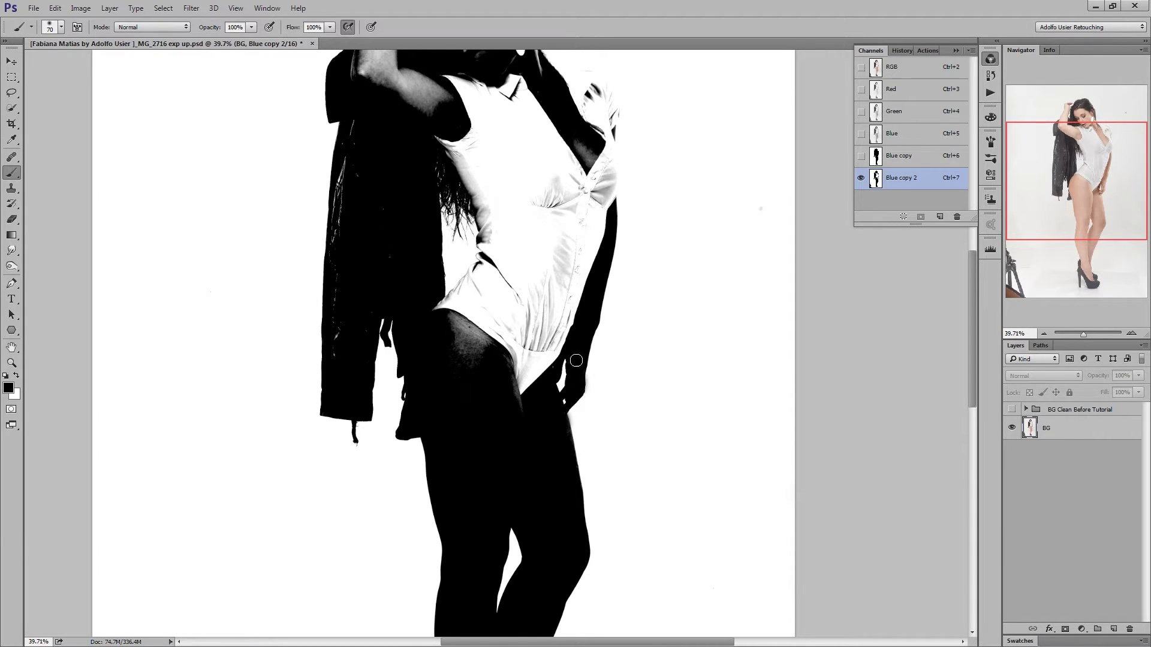
{"action": "key", "text": "bracketright"}
{"action": "key", "text": "bracketright"}
{"action": "key", "text": "bracketright"}
{"action": "left_click_drag", "start_coordinate": [478, 363], "coordinate": [458, 311]}
{"action": "key", "text": "bracketleft"}
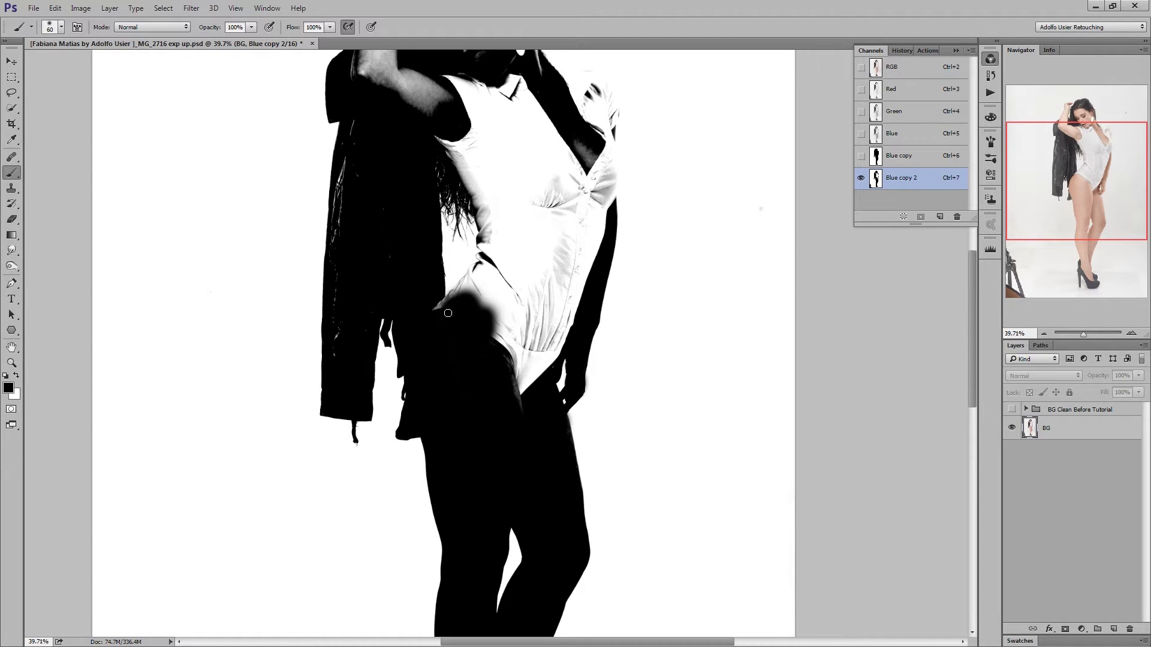
{"action": "mouse_move", "coordinate": [464, 291]}
{"action": "left_mouse_down"}
{"action": "mouse_move", "coordinate": [522, 248]}
{"action": "mouse_move", "coordinate": [480, 246]}
{"action": "mouse_move", "coordinate": [481, 189]}
{"action": "left_mouse_up"}
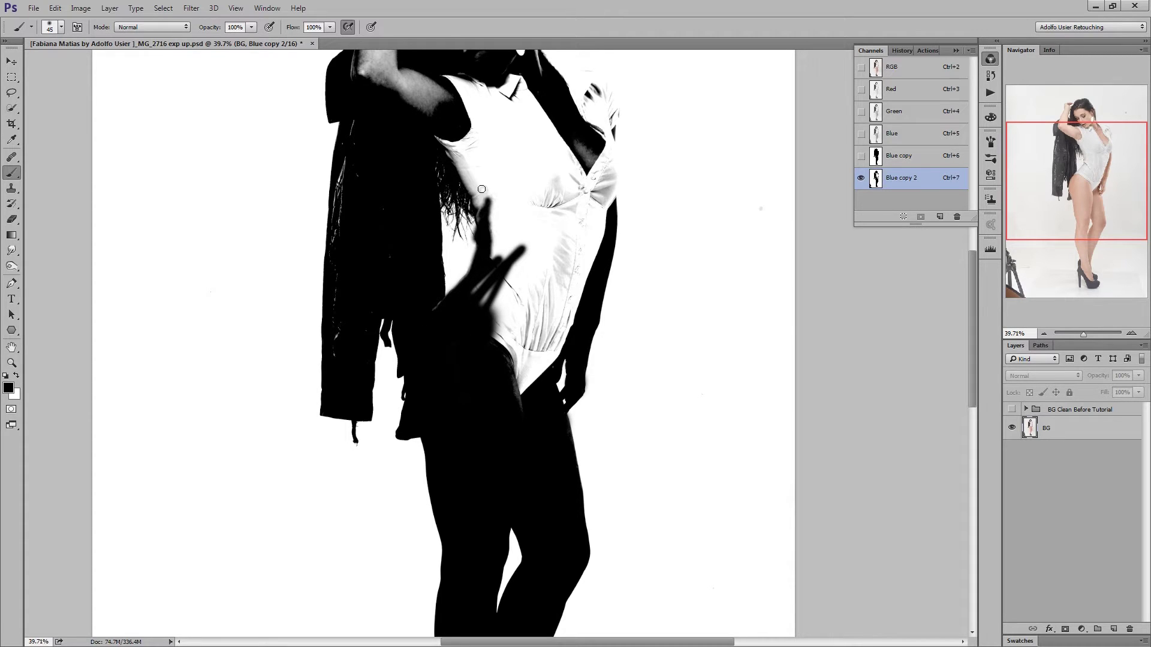
{"action": "left_click_drag", "start_coordinate": [485, 237], "coordinate": [478, 175]}
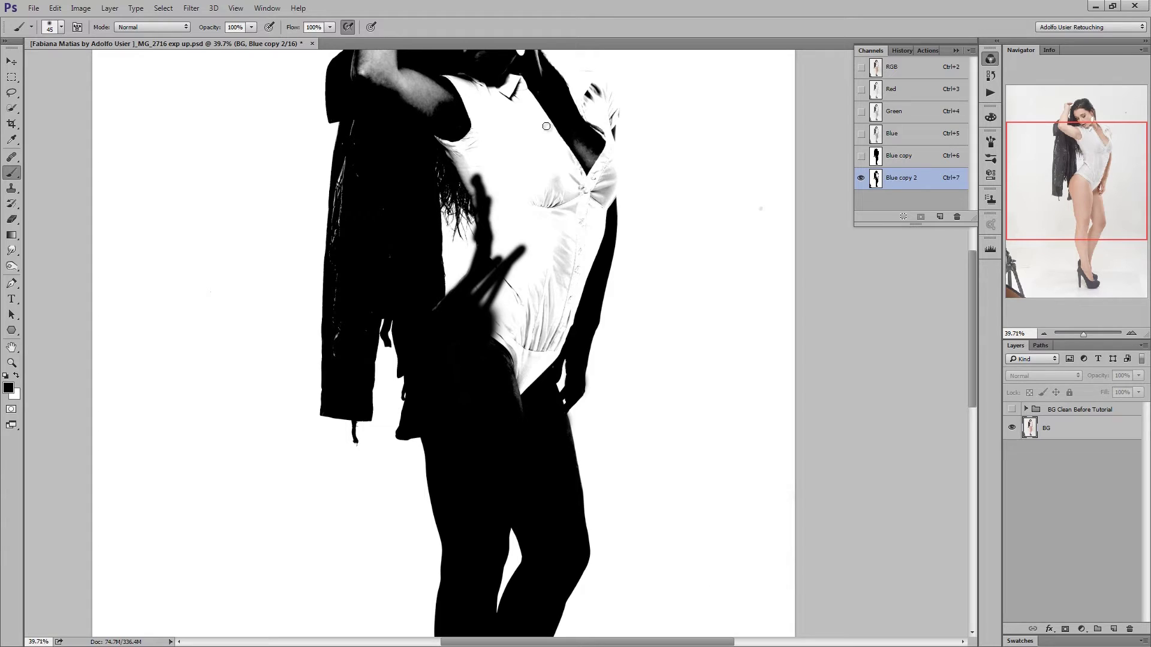
{"action": "key", "text": "x"}
{"action": "mouse_move", "coordinate": [487, 198]}
{"action": "left_mouse_down"}
{"action": "mouse_move", "coordinate": [440, 145]}
{"action": "mouse_move", "coordinate": [459, 166]}
{"action": "mouse_move", "coordinate": [409, 185]}
{"action": "left_mouse_up"}
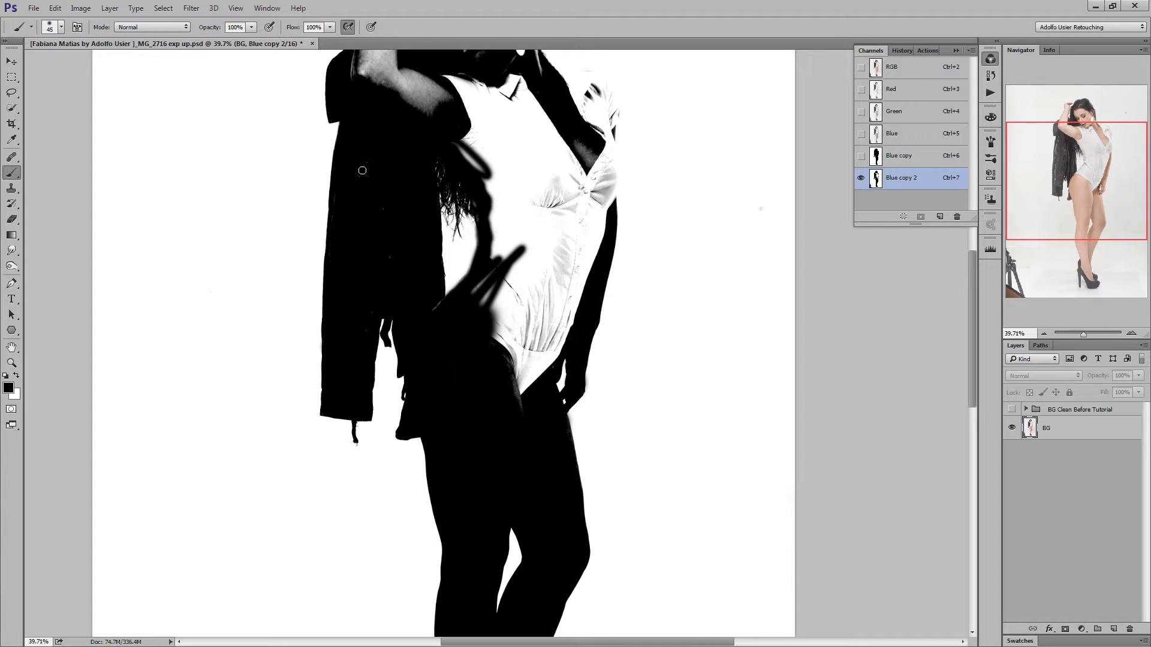
Paint the forearms, face and arm beside the neck solid black
{"action": "left_click_drag", "start_coordinate": [450, 251], "coordinate": [436, 419]}
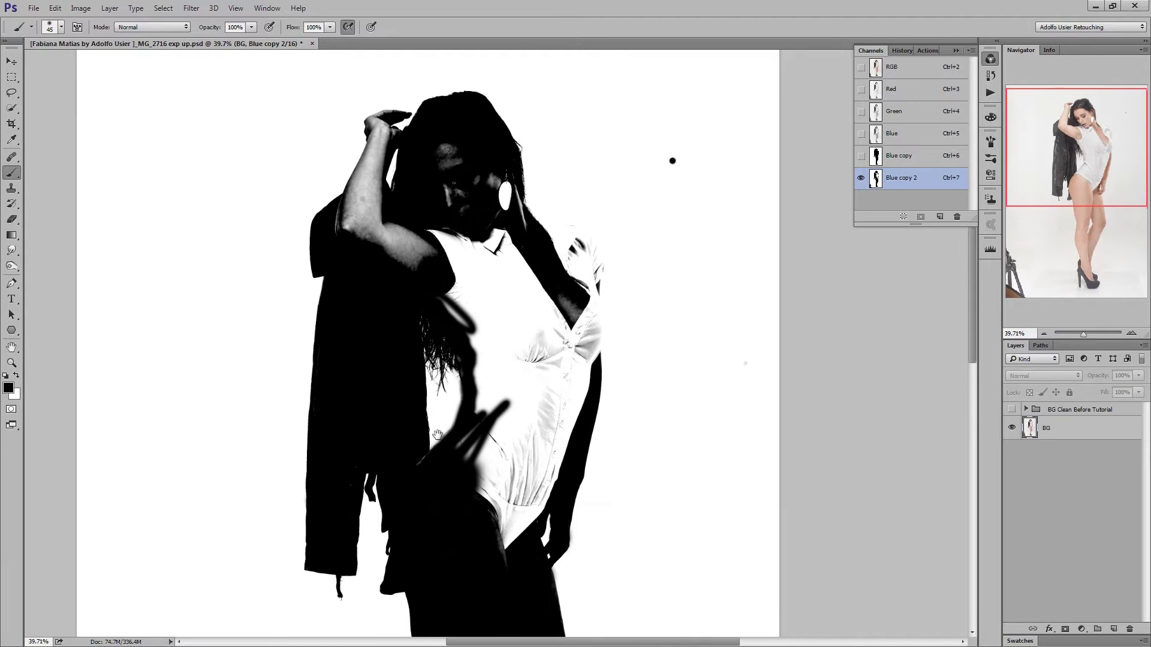
{"action": "mouse_move", "coordinate": [372, 190]}
{"action": "left_mouse_down"}
{"action": "mouse_move", "coordinate": [344, 235]}
{"action": "mouse_move", "coordinate": [384, 153]}
{"action": "mouse_move", "coordinate": [378, 165]}
{"action": "left_mouse_up"}
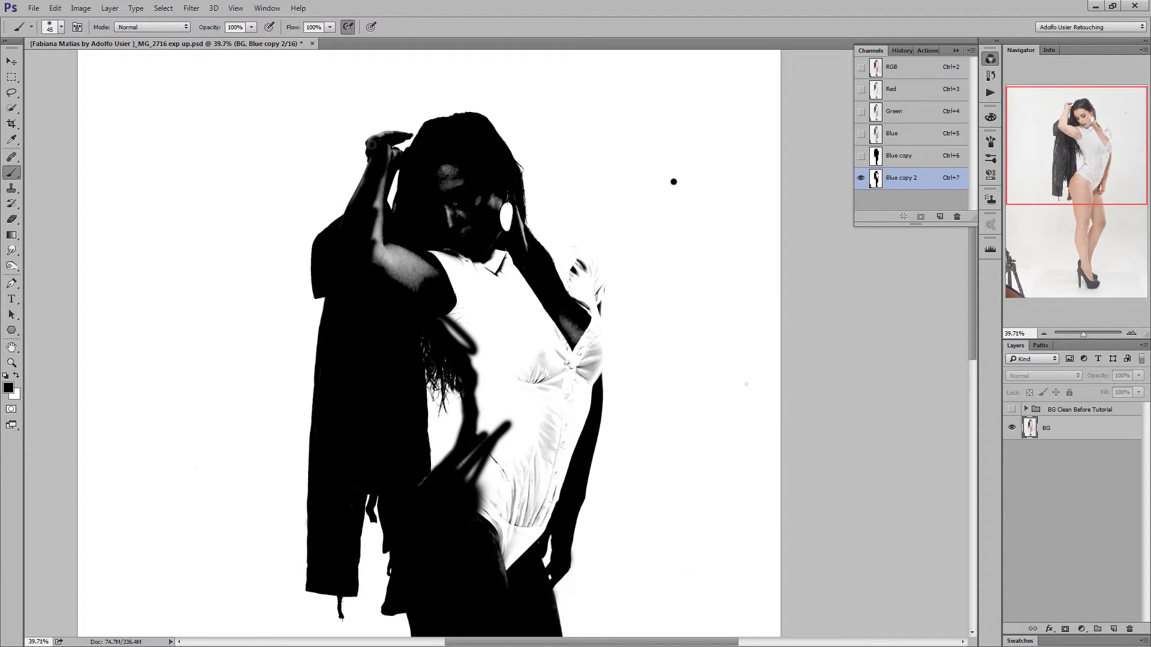
{"action": "mouse_move", "coordinate": [392, 149]}
{"action": "left_mouse_down"}
{"action": "mouse_move", "coordinate": [374, 224]}
{"action": "mouse_move", "coordinate": [376, 204]}
{"action": "left_mouse_up"}
{"action": "mouse_move", "coordinate": [375, 252]}
{"action": "left_mouse_down"}
{"action": "mouse_move", "coordinate": [423, 264]}
{"action": "mouse_move", "coordinate": [414, 255]}
{"action": "mouse_move", "coordinate": [430, 270]}
{"action": "mouse_move", "coordinate": [403, 287]}
{"action": "mouse_move", "coordinate": [400, 272]}
{"action": "left_mouse_up"}
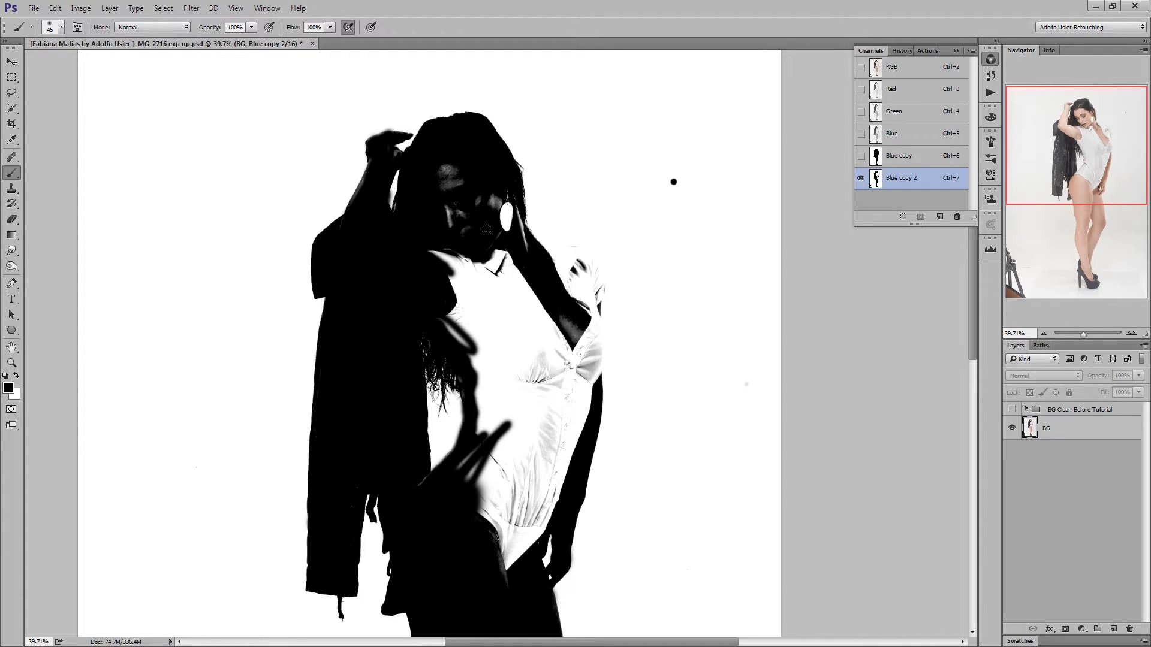
{"action": "key", "text": "bracketright"}
{"action": "key", "text": "bracketright"}
{"action": "mouse_move", "coordinate": [452, 197]}
{"action": "left_mouse_down"}
{"action": "mouse_move", "coordinate": [444, 172]}
{"action": "mouse_move", "coordinate": [484, 224]}
{"action": "mouse_move", "coordinate": [504, 204]}
{"action": "mouse_move", "coordinate": [507, 246]}
{"action": "mouse_move", "coordinate": [499, 195]}
{"action": "left_mouse_up"}
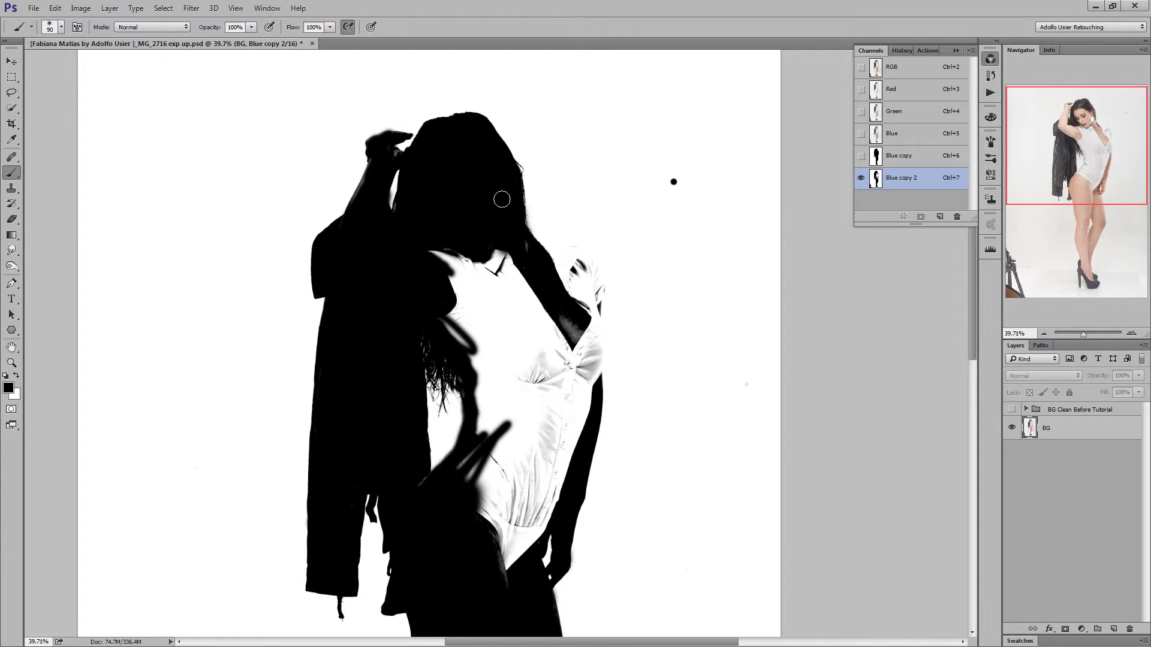
{"action": "mouse_move", "coordinate": [527, 257]}
{"action": "left_mouse_down"}
{"action": "mouse_move", "coordinate": [555, 321]}
{"action": "mouse_move", "coordinate": [577, 323]}
{"action": "mouse_move", "coordinate": [579, 284]}
{"action": "mouse_move", "coordinate": [590, 347]}
{"action": "mouse_move", "coordinate": [572, 296]}
{"action": "left_mouse_up"}
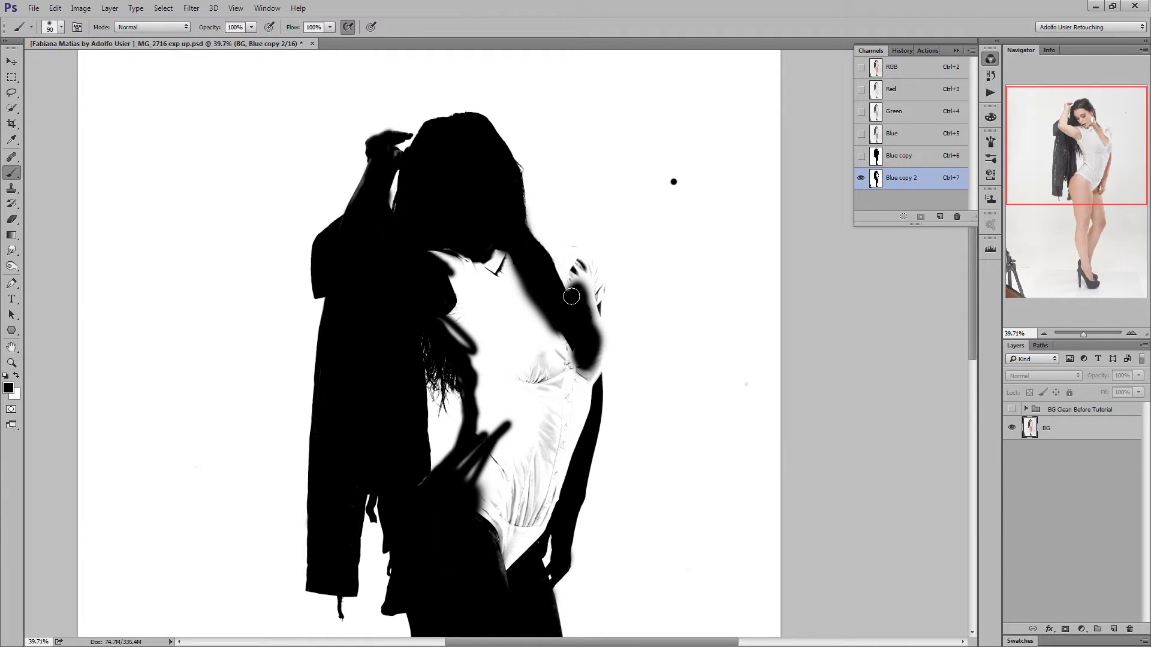
{"action": "mouse_move", "coordinate": [596, 378]}
{"action": "left_mouse_down"}
{"action": "mouse_move", "coordinate": [591, 369]}
{"action": "mouse_move", "coordinate": [576, 426]}
{"action": "mouse_move", "coordinate": [570, 353]}
{"action": "mouse_move", "coordinate": [591, 331]}
{"action": "mouse_move", "coordinate": [595, 264]}
{"action": "mouse_move", "coordinate": [544, 250]}
{"action": "left_mouse_up"}
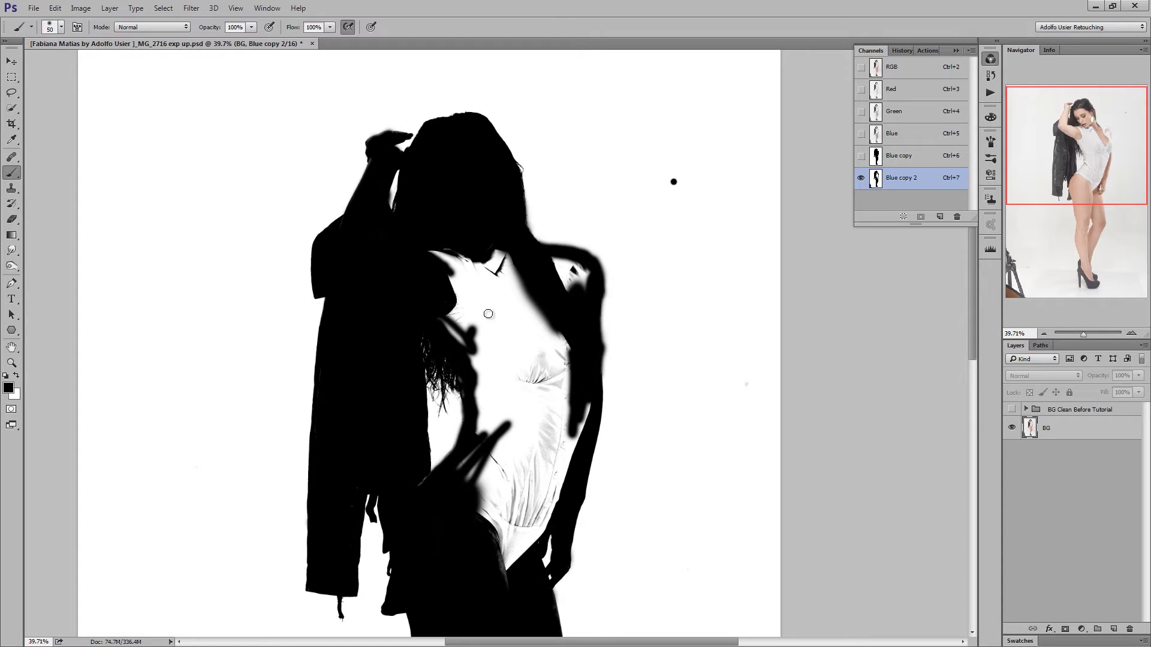
Fill the chest and neck with black using a larger brush
{"action": "key", "text": "bracketright"}
{"action": "key", "text": "bracketright"}
{"action": "key", "text": "bracketright"}
{"action": "mouse_move", "coordinate": [492, 339]}
{"action": "left_mouse_down"}
{"action": "mouse_move", "coordinate": [461, 259]}
{"action": "mouse_move", "coordinate": [474, 352]}
{"action": "mouse_move", "coordinate": [456, 473]}
{"action": "mouse_move", "coordinate": [431, 489]}
{"action": "mouse_move", "coordinate": [497, 430]}
{"action": "mouse_move", "coordinate": [502, 562]}
{"action": "mouse_move", "coordinate": [526, 488]}
{"action": "mouse_move", "coordinate": [527, 527]}
{"action": "mouse_move", "coordinate": [542, 486]}
{"action": "mouse_move", "coordinate": [530, 506]}
{"action": "mouse_move", "coordinate": [545, 503]}
{"action": "mouse_move", "coordinate": [579, 407]}
{"action": "mouse_move", "coordinate": [549, 387]}
{"action": "mouse_move", "coordinate": [576, 276]}
{"action": "mouse_move", "coordinate": [478, 268]}
{"action": "mouse_move", "coordinate": [494, 334]}
{"action": "mouse_move", "coordinate": [475, 347]}
{"action": "mouse_move", "coordinate": [501, 449]}
{"action": "mouse_move", "coordinate": [535, 366]}
{"action": "mouse_move", "coordinate": [534, 470]}
{"action": "mouse_move", "coordinate": [550, 364]}
{"action": "mouse_move", "coordinate": [530, 346]}
{"action": "mouse_move", "coordinate": [531, 318]}
{"action": "left_mouse_up"}
{"action": "key", "text": "bracketleft"}
{"action": "key", "text": "bracketleft"}
{"action": "key", "text": "bracketright"}
{"action": "key", "text": "bracketright"}
{"action": "key", "text": "bracketright"}
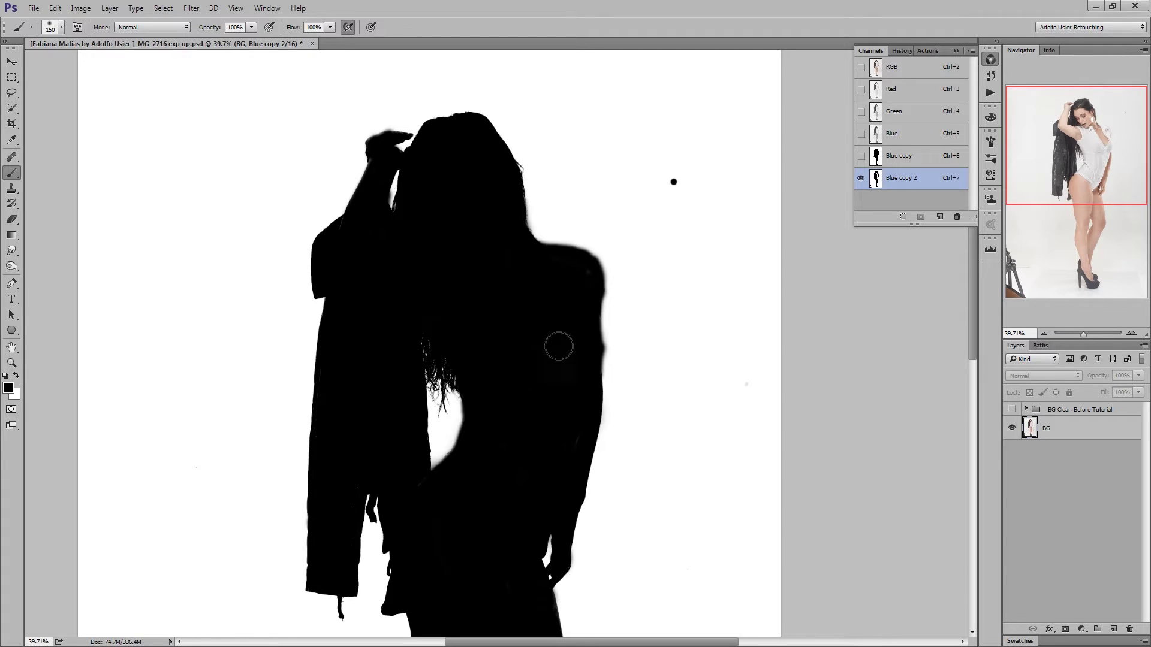
Paint out the lower-left tripod with a large white brush and zoom to check the silhouette
{"action": "key", "text": "bracketleft"}
{"action": "key", "text": "bracketleft"}
{"action": "key", "text": "bracketleft"}
{"action": "key", "text": "x"}
{"action": "left_click_drag", "start_coordinate": [645, 228], "coordinate": [674, 144]}
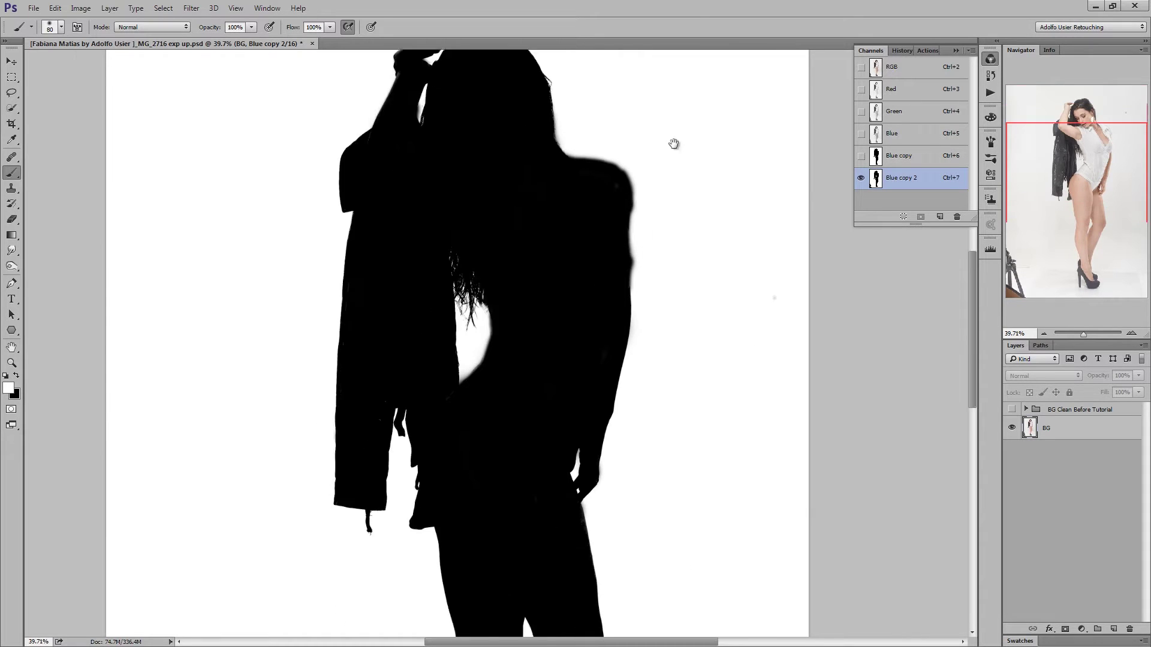
{"action": "scroll", "coordinate": [674, 144], "scroll_direction": "down", "scroll_amount": 10}
{"action": "key", "text": "bracketright"}
{"action": "key", "text": "bracketright"}
{"action": "key", "text": "bracketright"}
{"action": "key", "text": "bracketright"}
{"action": "key", "text": "bracketright"}
{"action": "key", "text": "bracketright"}
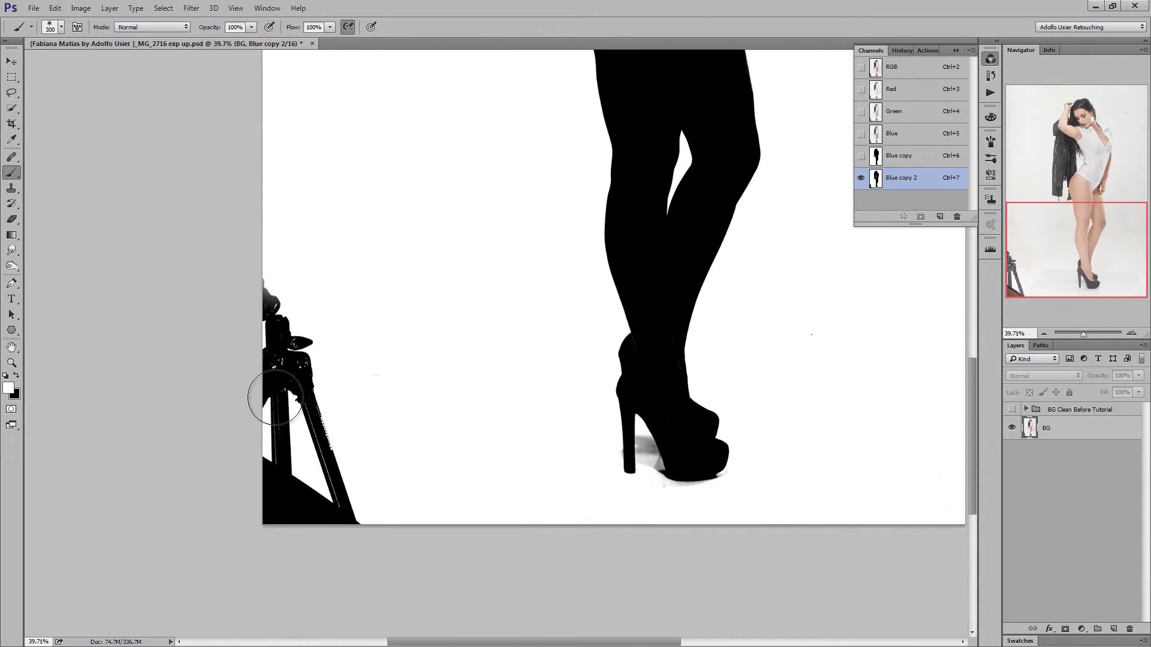
{"action": "mouse_move", "coordinate": [276, 398]}
{"action": "left_mouse_down"}
{"action": "mouse_move", "coordinate": [282, 344]}
{"action": "mouse_move", "coordinate": [342, 563]}
{"action": "mouse_move", "coordinate": [353, 523]}
{"action": "left_mouse_up"}
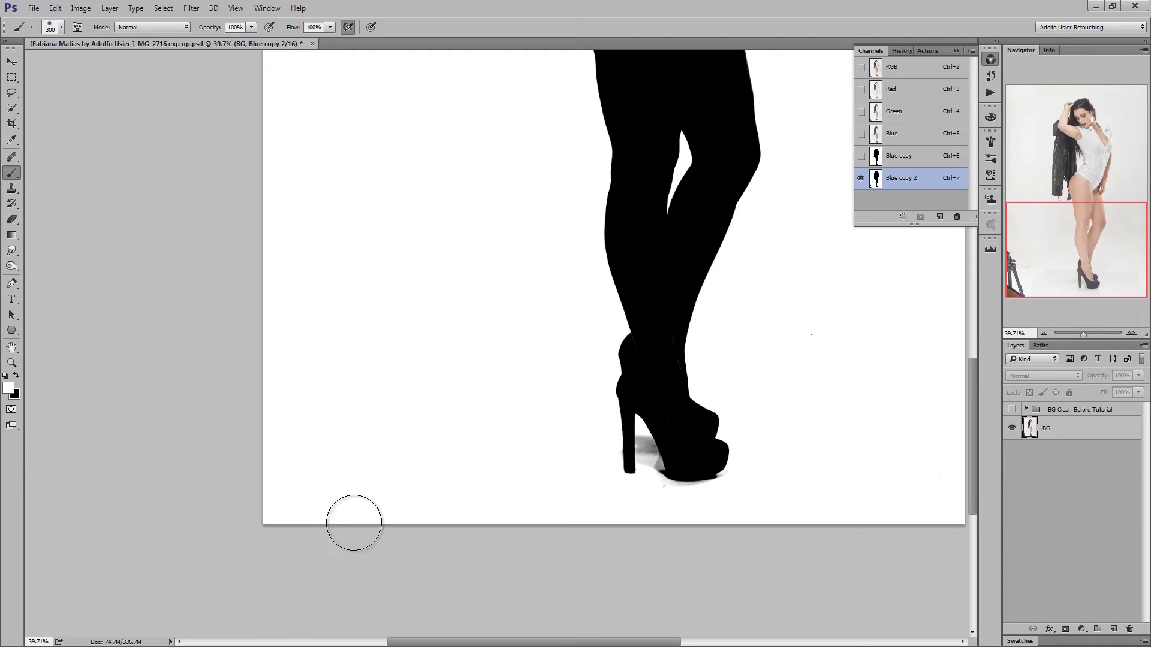
{"action": "key", "text": "bracketleft"}
{"action": "key", "text": "bracketleft"}
{"action": "key", "text": "bracketleft"}
{"action": "left_click_drag", "start_coordinate": [425, 493], "coordinate": [411, 496]}
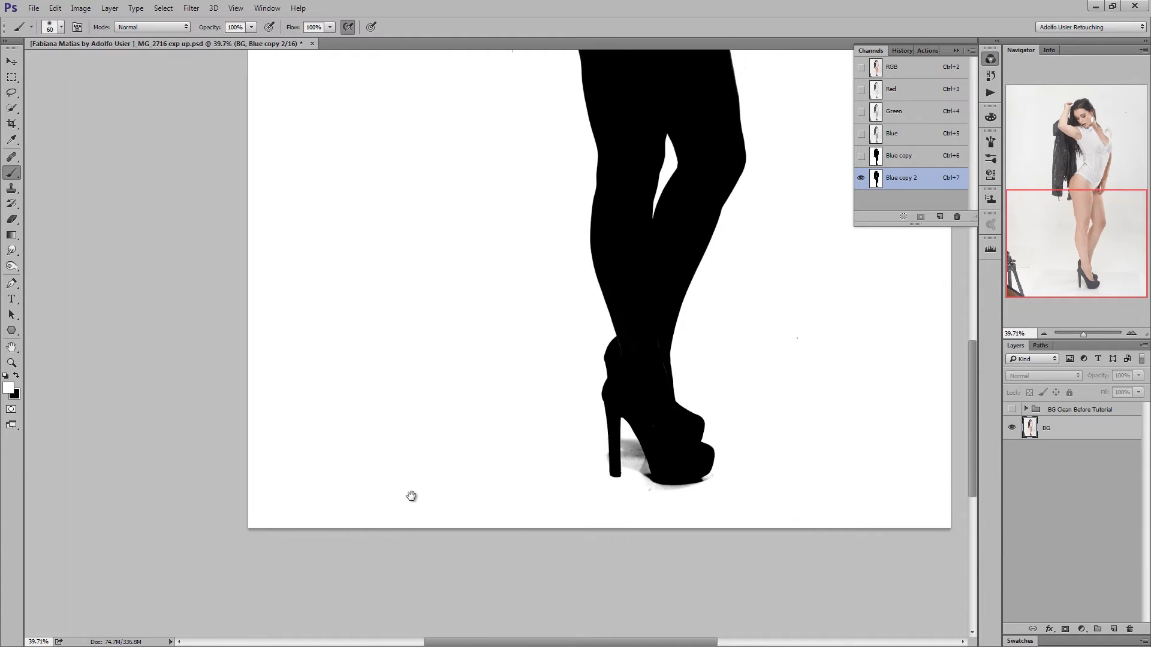
{"action": "scroll", "coordinate": [552, 386], "scroll_direction": "up", "scroll_amount": 3}
{"action": "scroll", "coordinate": [539, 390], "scroll_direction": "down", "scroll_amount": 5}
{"action": "scroll", "coordinate": [540, 406], "scroll_direction": "up", "scroll_amount": 2}
{"action": "scroll", "coordinate": [531, 424], "scroll_direction": "up", "scroll_amount": 2}
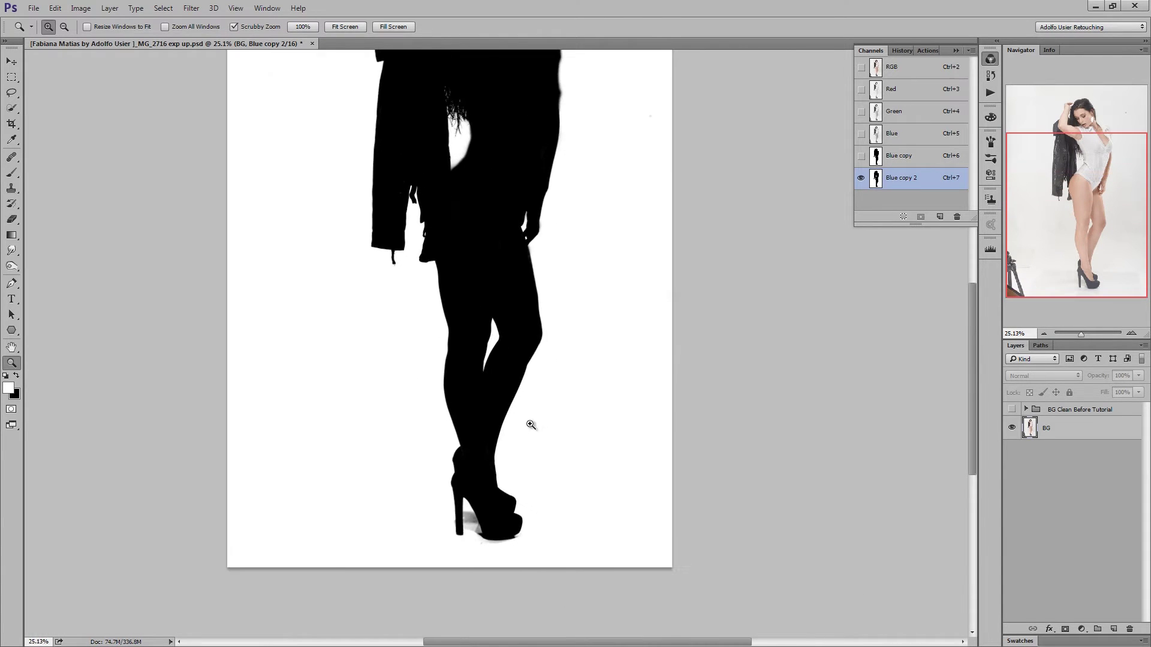
{"action": "scroll", "coordinate": [530, 424], "scroll_direction": "down", "scroll_amount": 3}
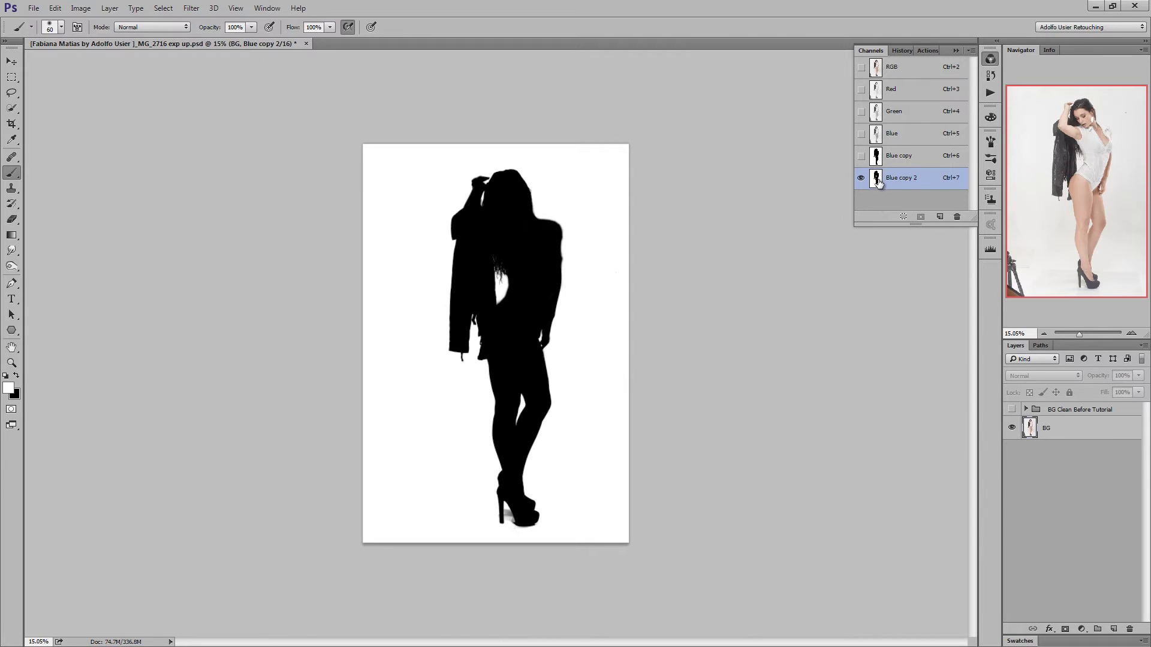
{"action": "left_click_drag", "start_coordinate": [871, 187], "coordinate": [878, 183]}
Load the Blue copy 2 selection and add a Hue/Saturation adjustment layer masked by it
{"action": "left_click", "coordinate": [878, 184], "text": "ctrl"}
{"action": "left_click", "coordinate": [1081, 629]}
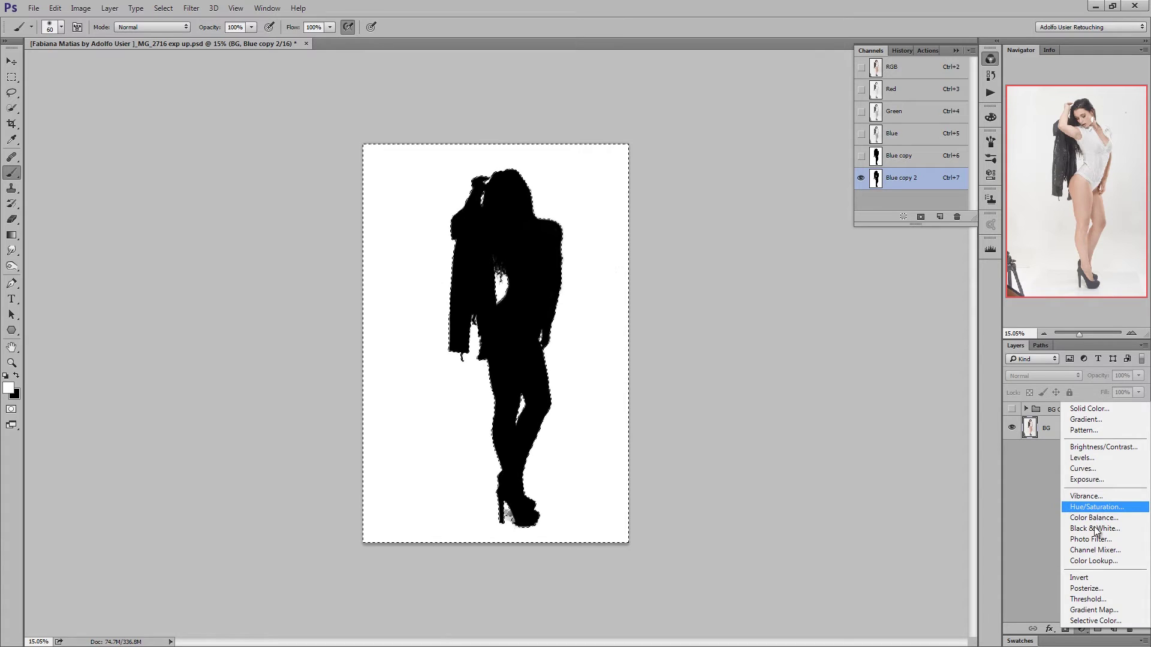
{"action": "left_click", "coordinate": [1045, 588]}
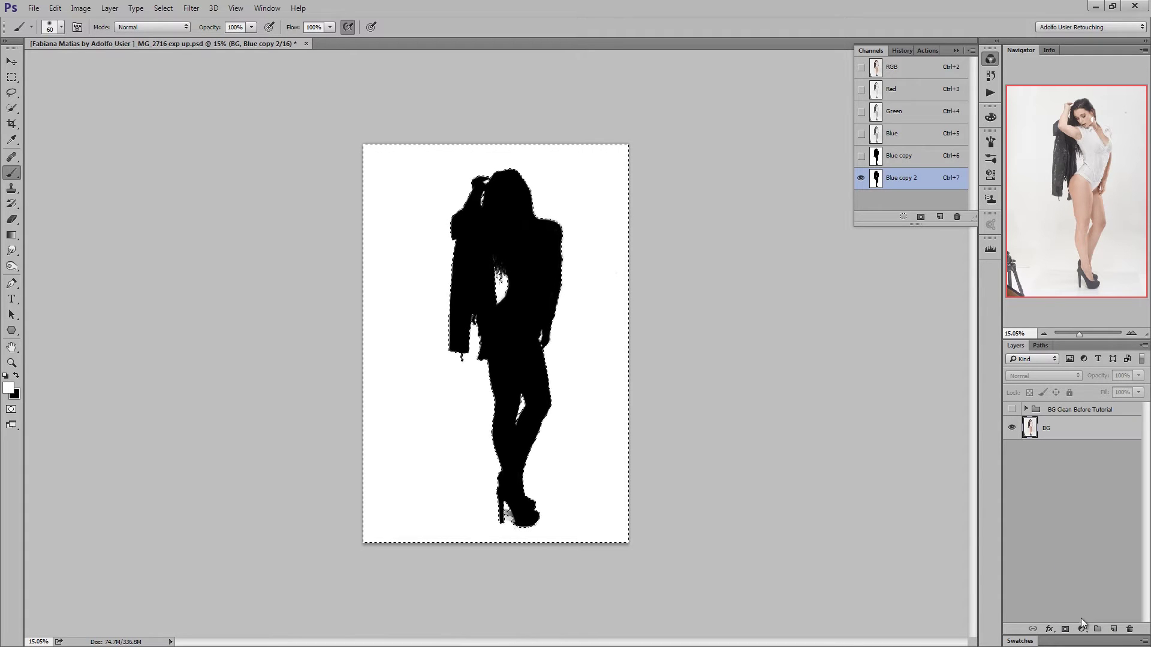
{"action": "left_click", "coordinate": [1082, 629]}
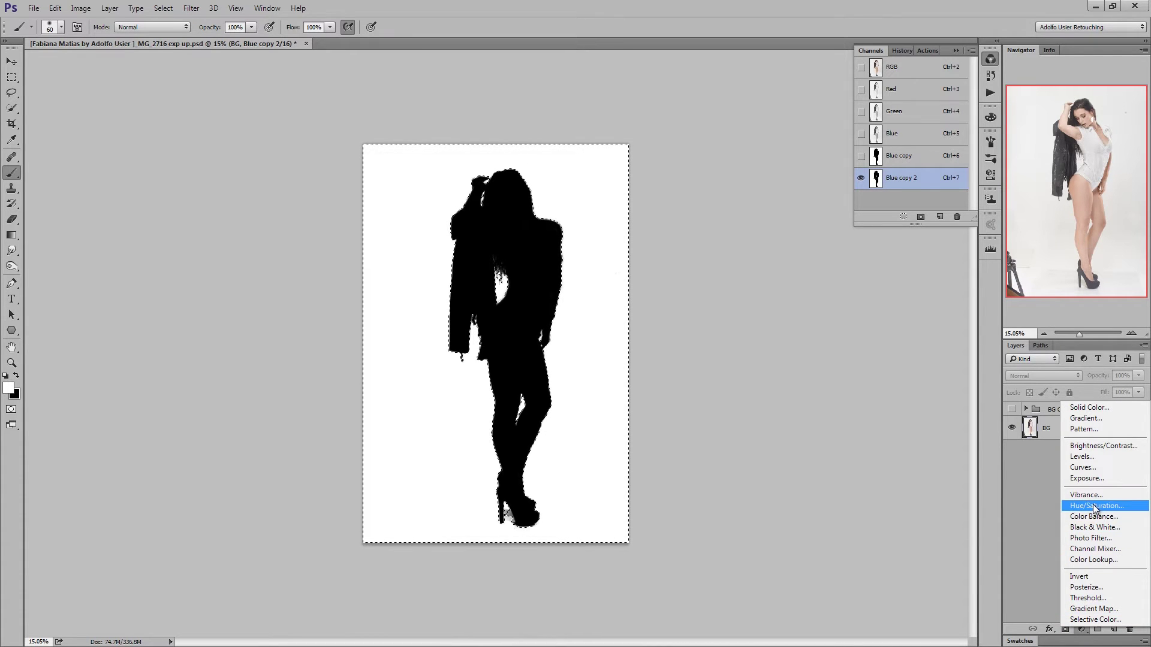
{"action": "left_click", "coordinate": [1094, 507]}
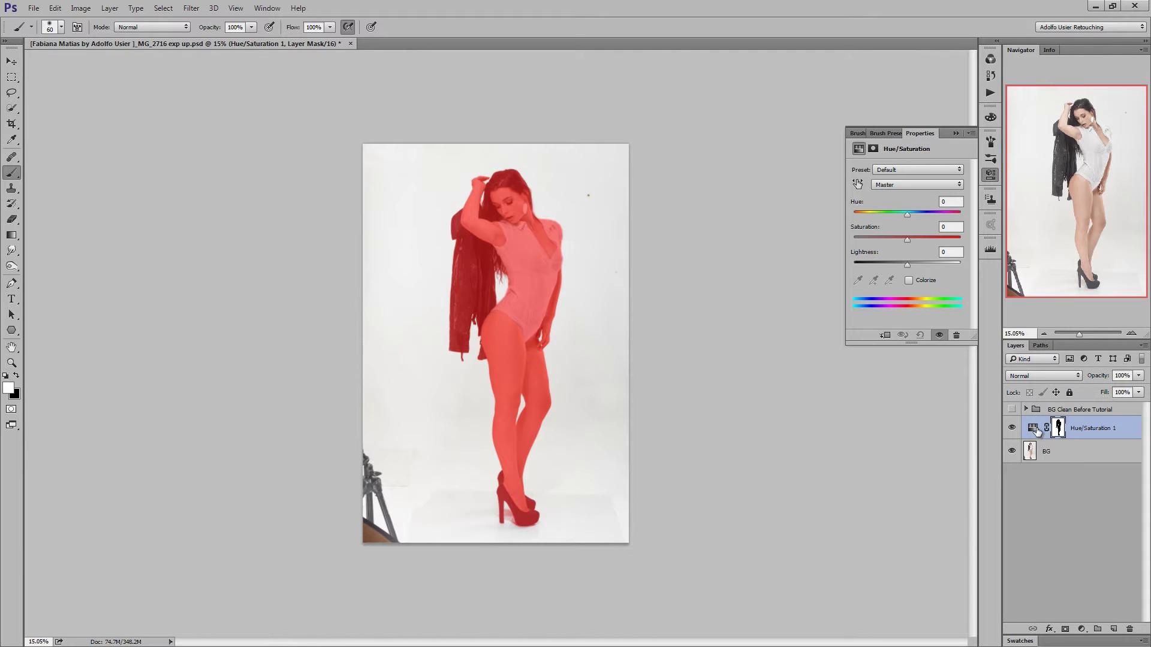
{"action": "left_click", "coordinate": [991, 59]}
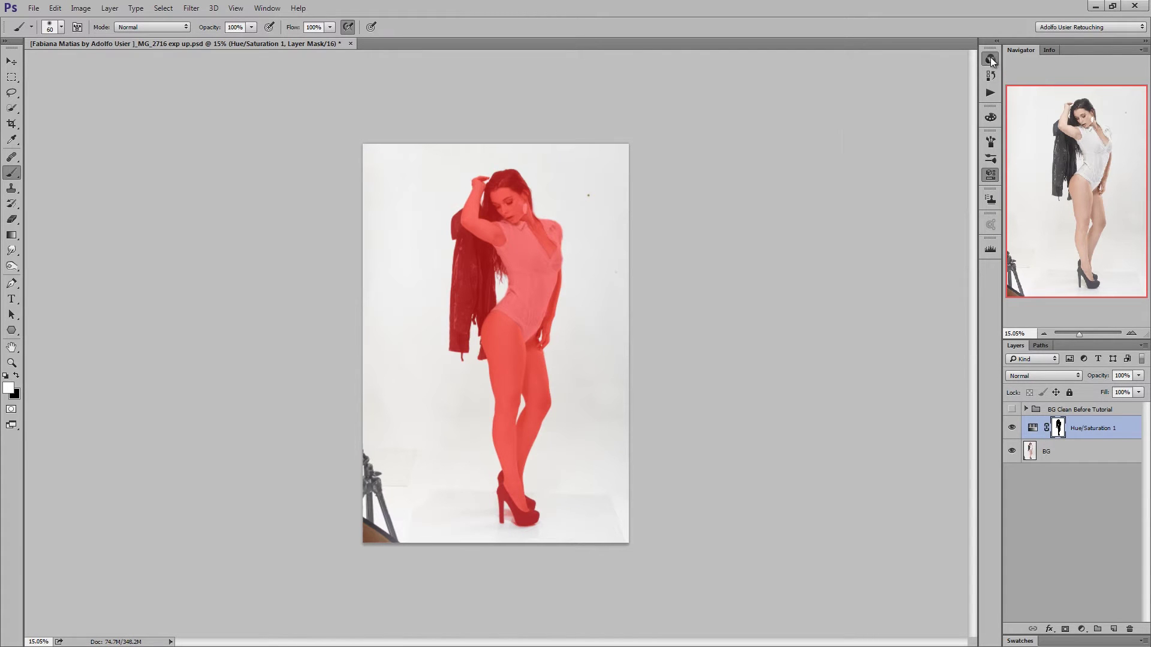
{"action": "left_click", "coordinate": [993, 65]}
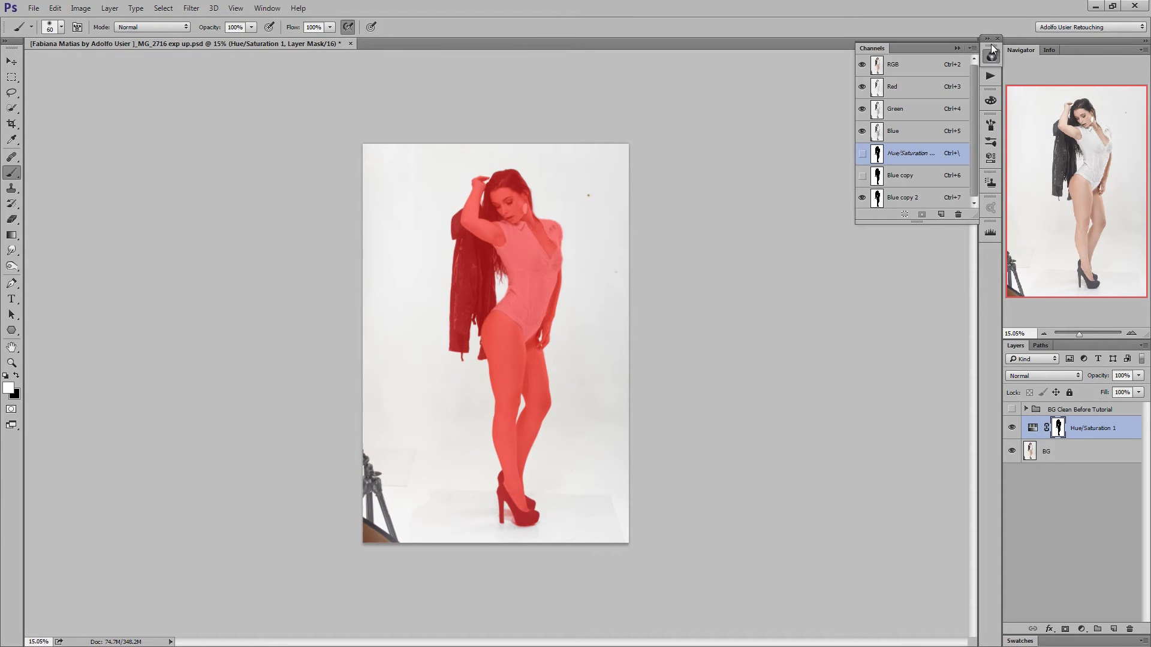
{"action": "left_click_drag", "start_coordinate": [993, 64], "coordinate": [993, 58]}
{"action": "left_click", "coordinate": [991, 59]}
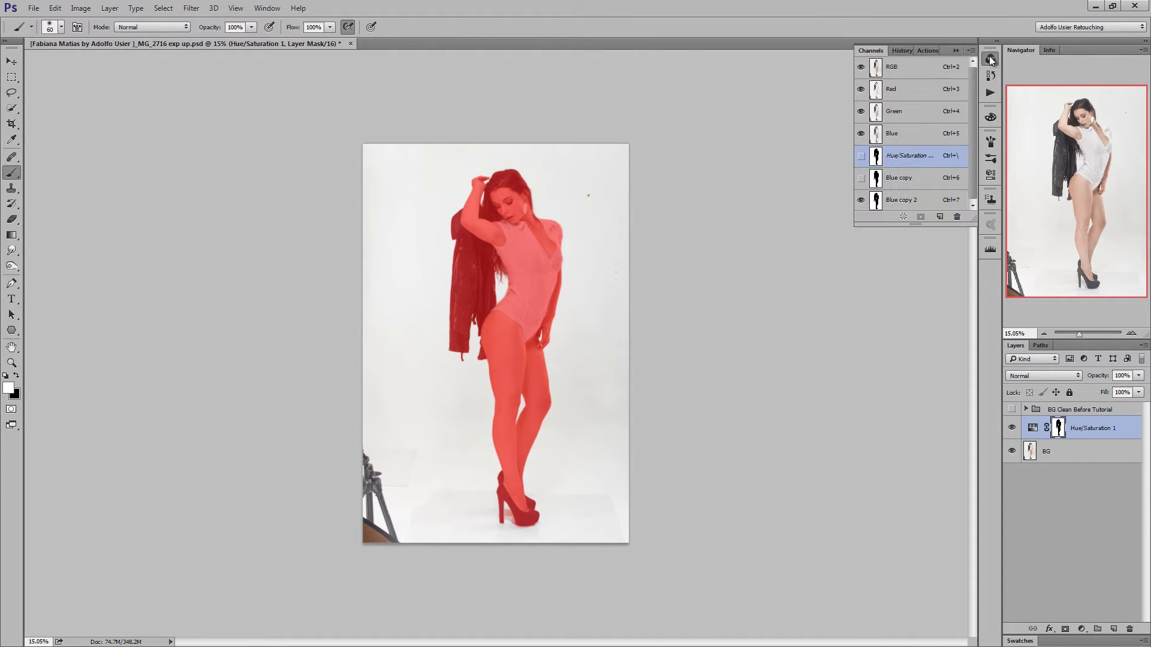
{"action": "left_click", "coordinate": [861, 200]}
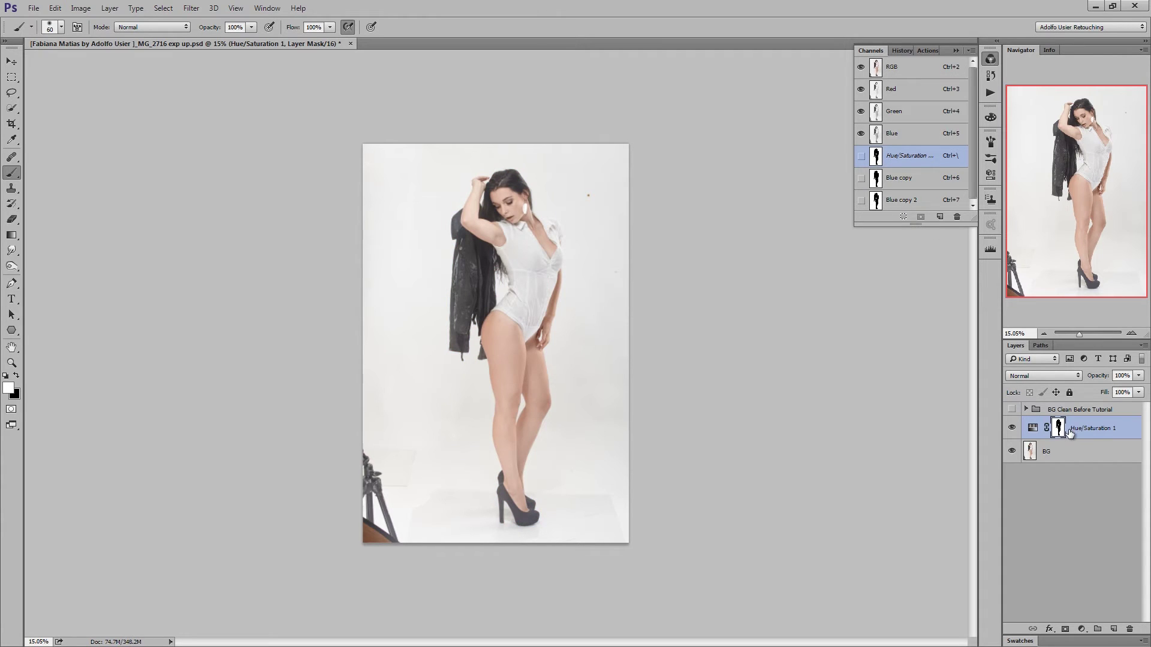
Set the Hue/Saturation saturation to -100, compare the result, and select the BG layer
{"action": "double_click", "coordinate": [1033, 428]}
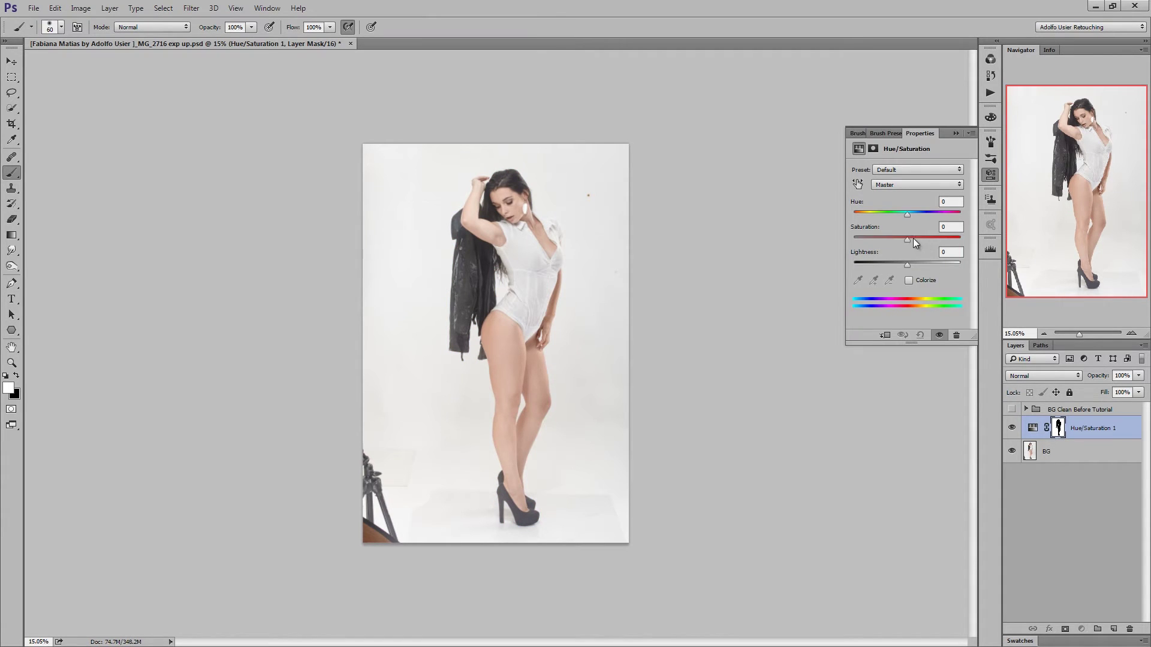
{"action": "left_click_drag", "start_coordinate": [913, 238], "coordinate": [854, 240]}
{"action": "left_click", "coordinate": [955, 133]}
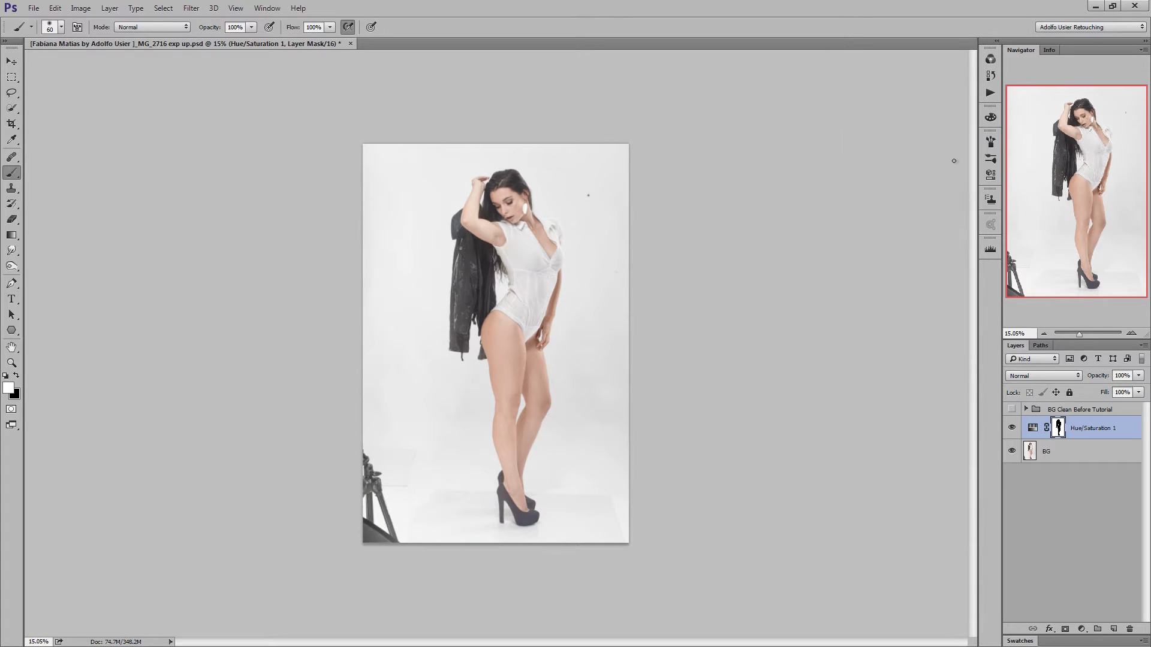
{"action": "left_click", "coordinate": [1012, 429]}
{"action": "left_click", "coordinate": [1012, 434]}
{"action": "left_click", "coordinate": [1013, 429]}
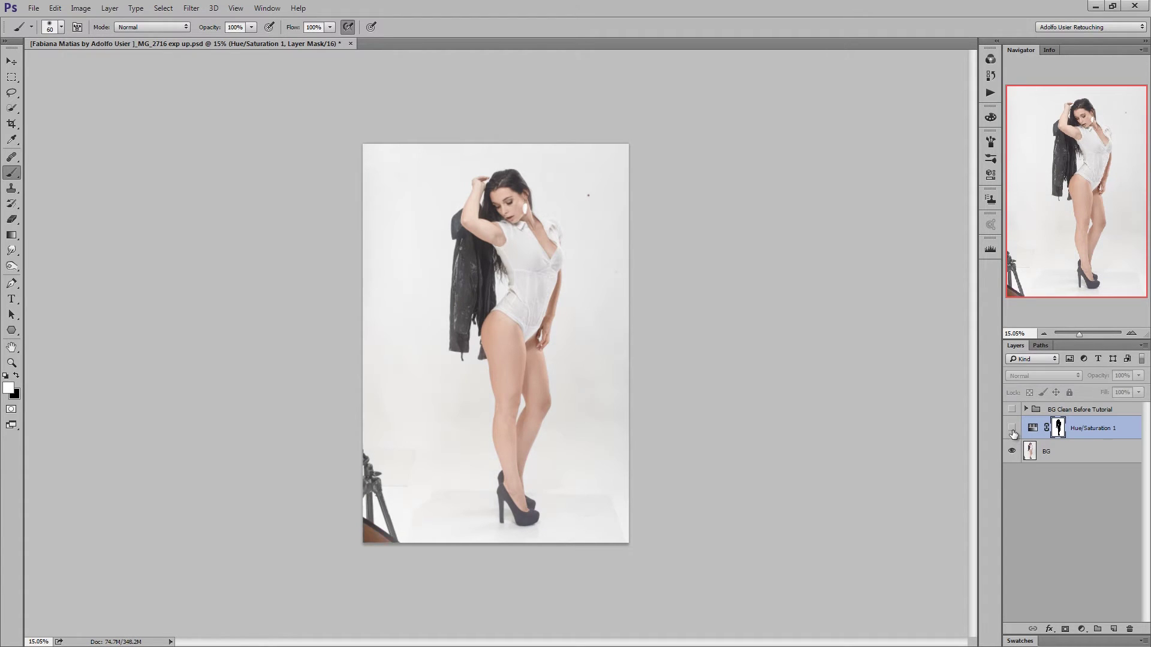
{"action": "left_click", "coordinate": [1051, 453]}
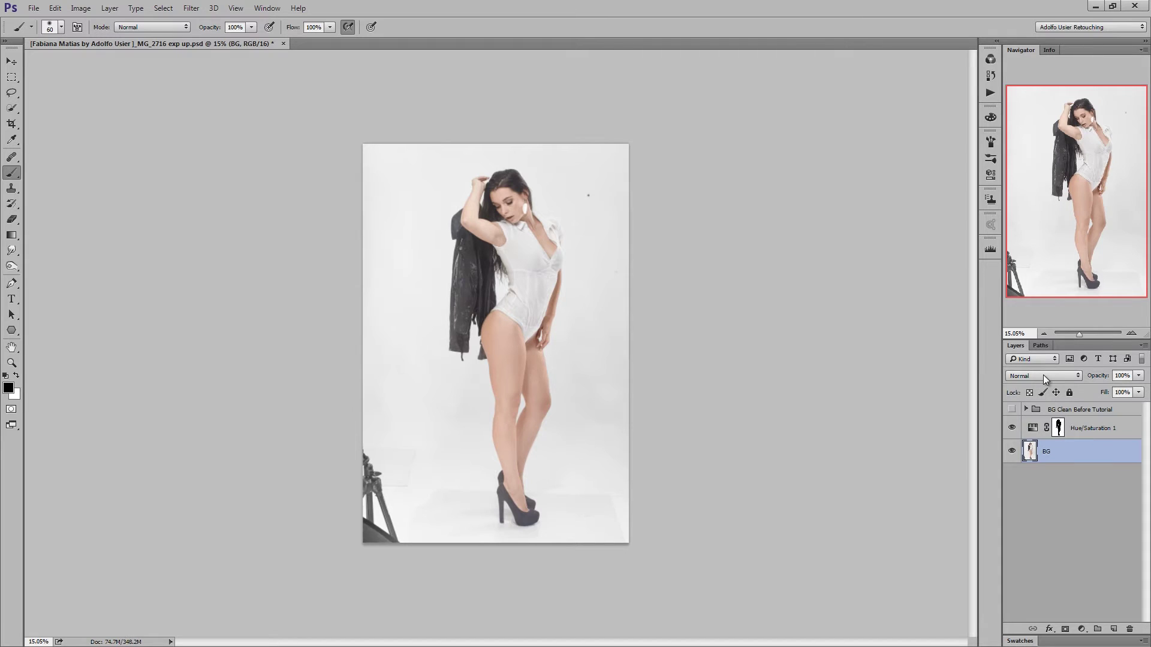
Duplicate BG as BG copy and preview Dust & Scratches on a plain backdrop area
{"action": "key", "text": "ctrl+j"}
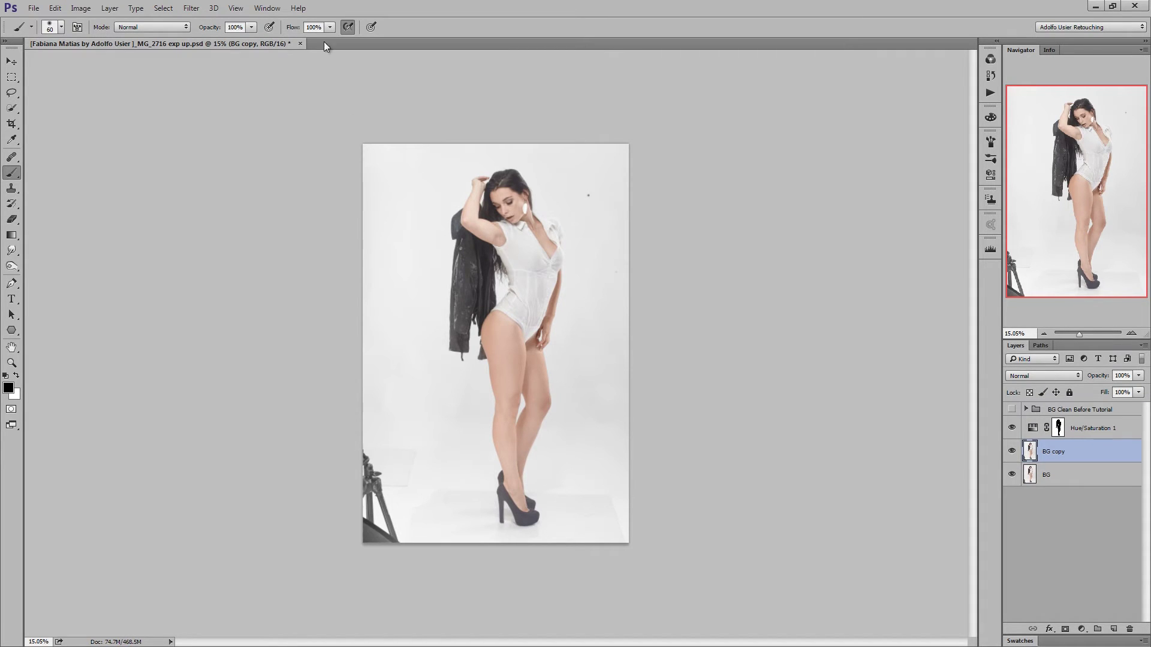
{"action": "left_click", "coordinate": [191, 8]}
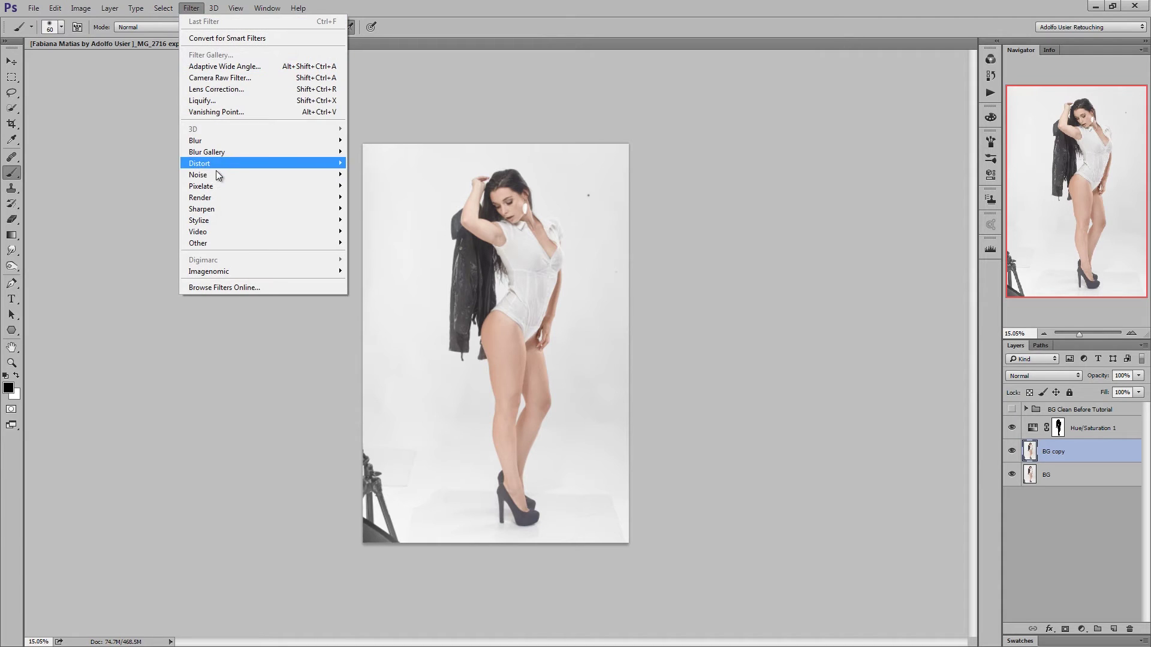
{"action": "mouse_move", "coordinate": [261, 175]}
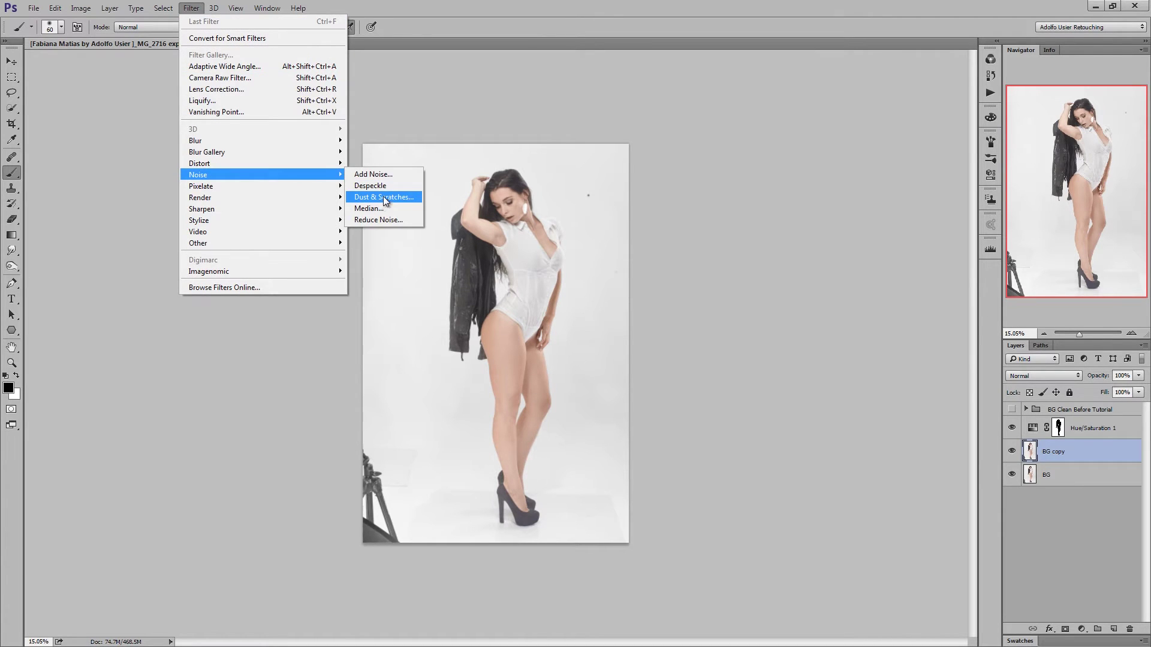
{"action": "left_click", "coordinate": [384, 197]}
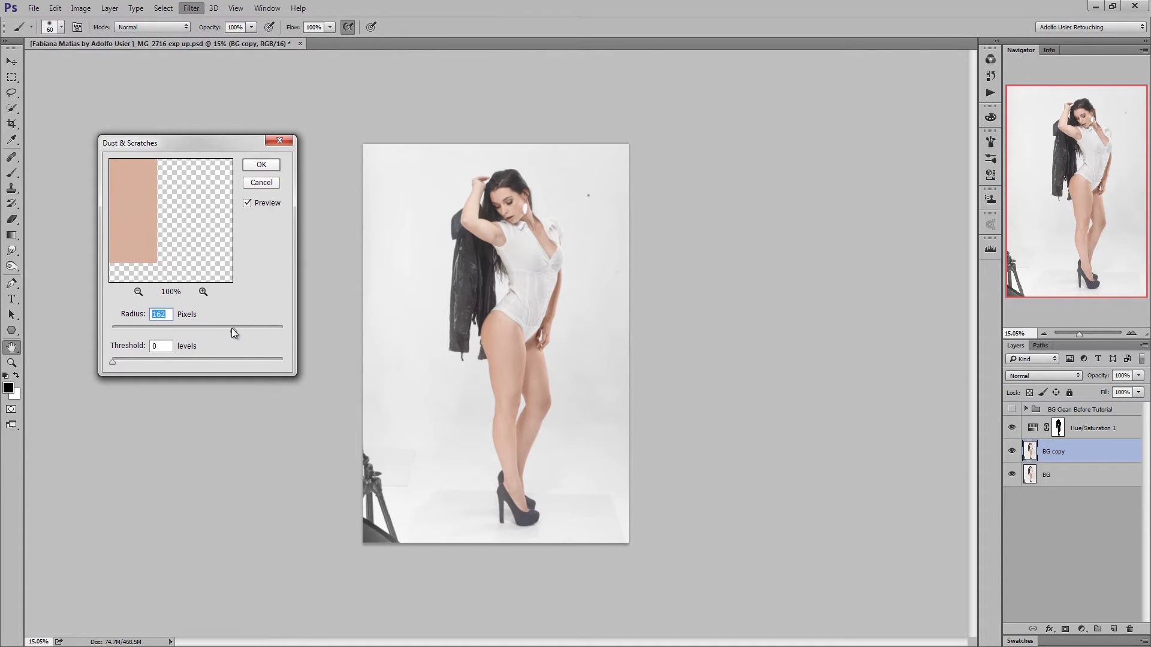
{"action": "left_click_drag", "start_coordinate": [232, 328], "coordinate": [99, 351]}
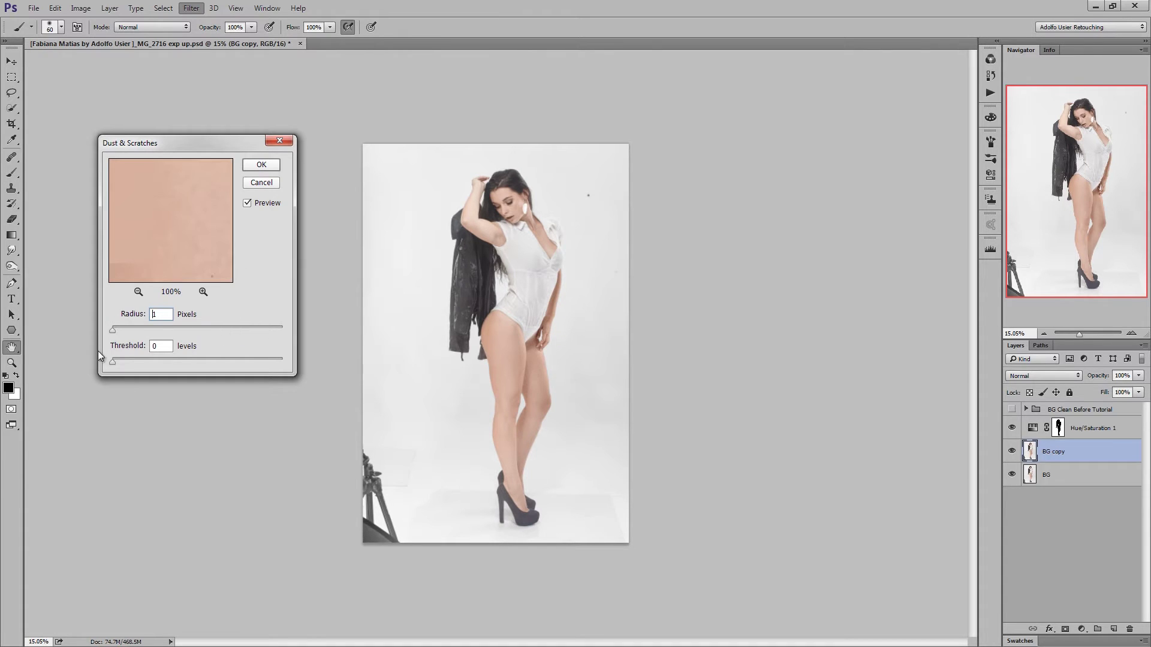
{"action": "left_click", "coordinate": [138, 292]}
{"action": "left_click", "coordinate": [138, 292]}
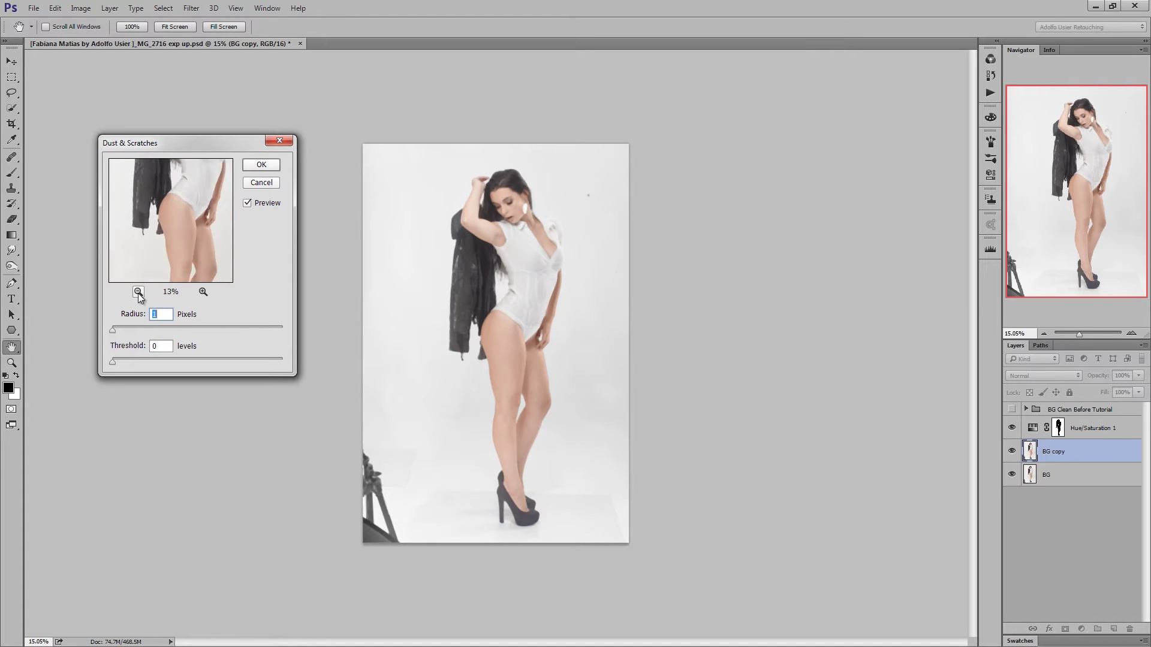
{"action": "left_click", "coordinate": [137, 292]}
{"action": "left_click_drag", "start_coordinate": [157, 270], "coordinate": [159, 232]}
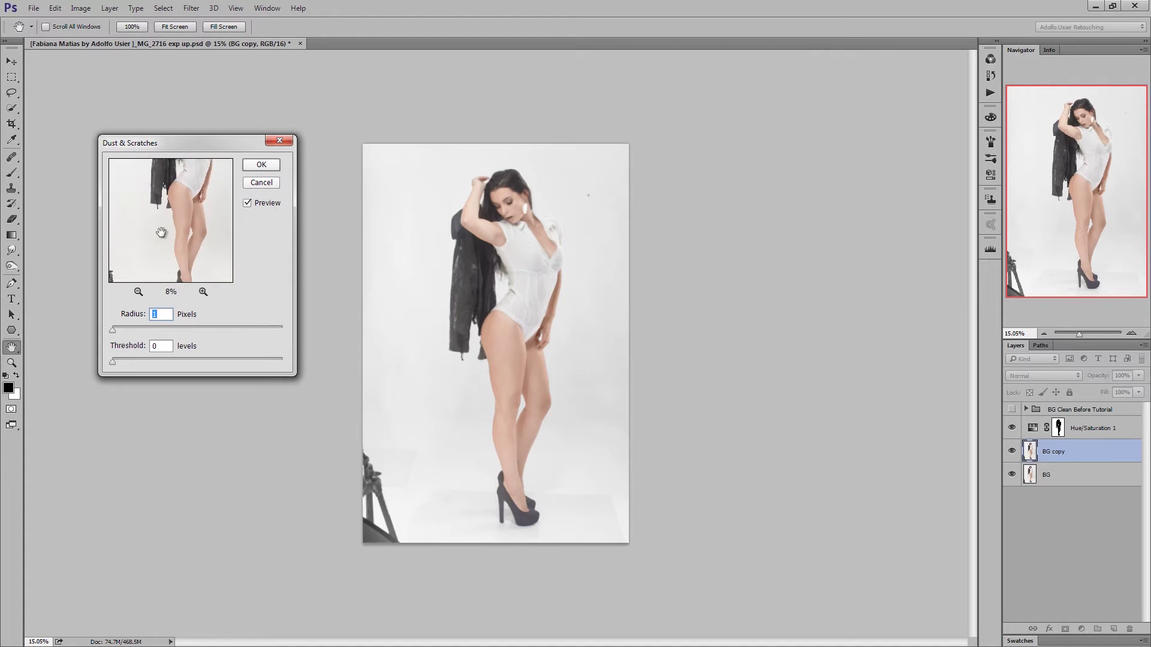
{"action": "left_click", "coordinate": [203, 292]}
{"action": "left_click", "coordinate": [203, 292]}
{"action": "mouse_move", "coordinate": [196, 272]}
{"action": "left_mouse_down"}
{"action": "mouse_move", "coordinate": [172, 241]}
{"action": "mouse_move", "coordinate": [146, 234]}
{"action": "left_mouse_up"}
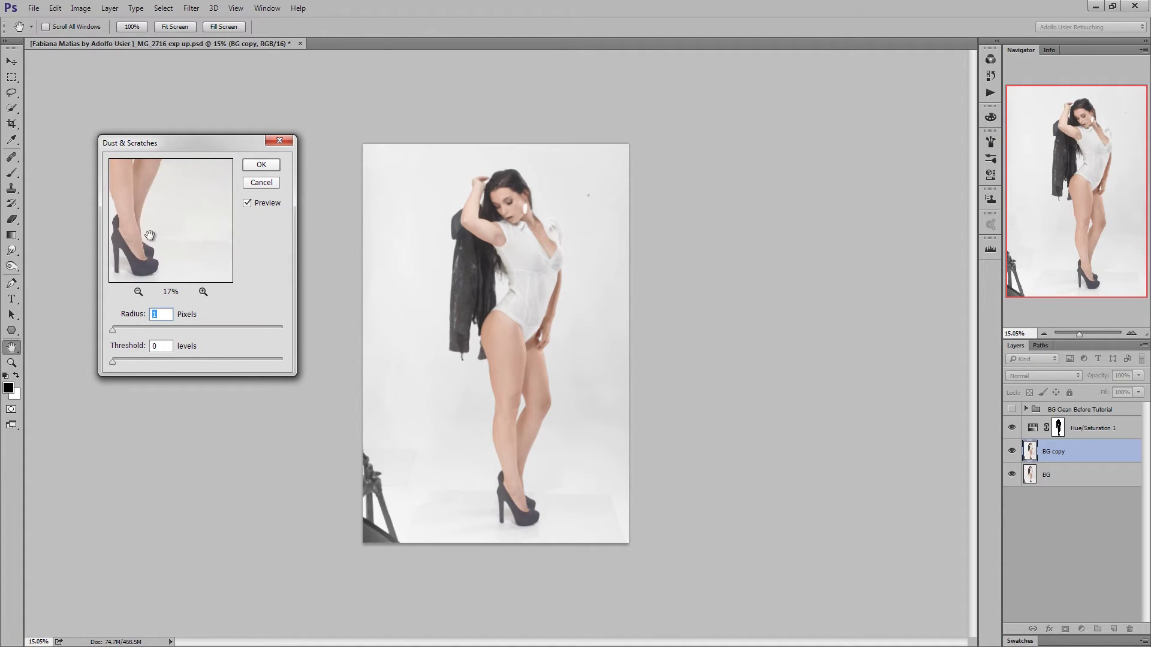
{"action": "left_click", "coordinate": [203, 293]}
{"action": "left_click_drag", "start_coordinate": [225, 246], "coordinate": [186, 246]}
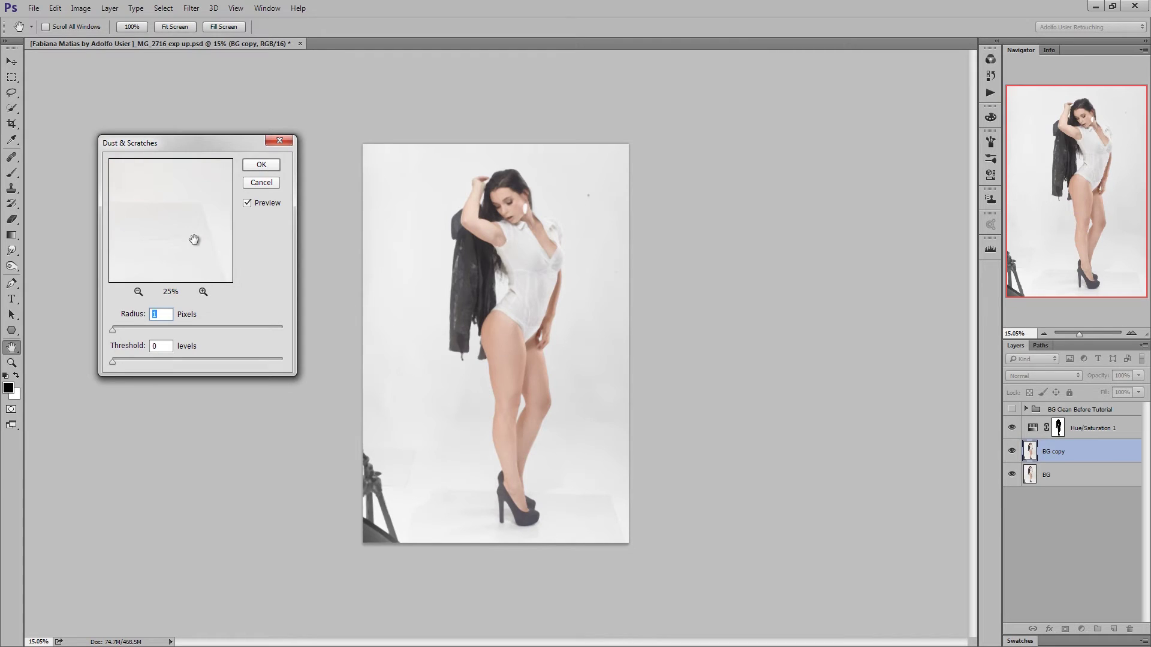
Raise the Dust & Scratches radius step by step to 187 pixels
{"action": "left_click_drag", "start_coordinate": [115, 331], "coordinate": [118, 331]}
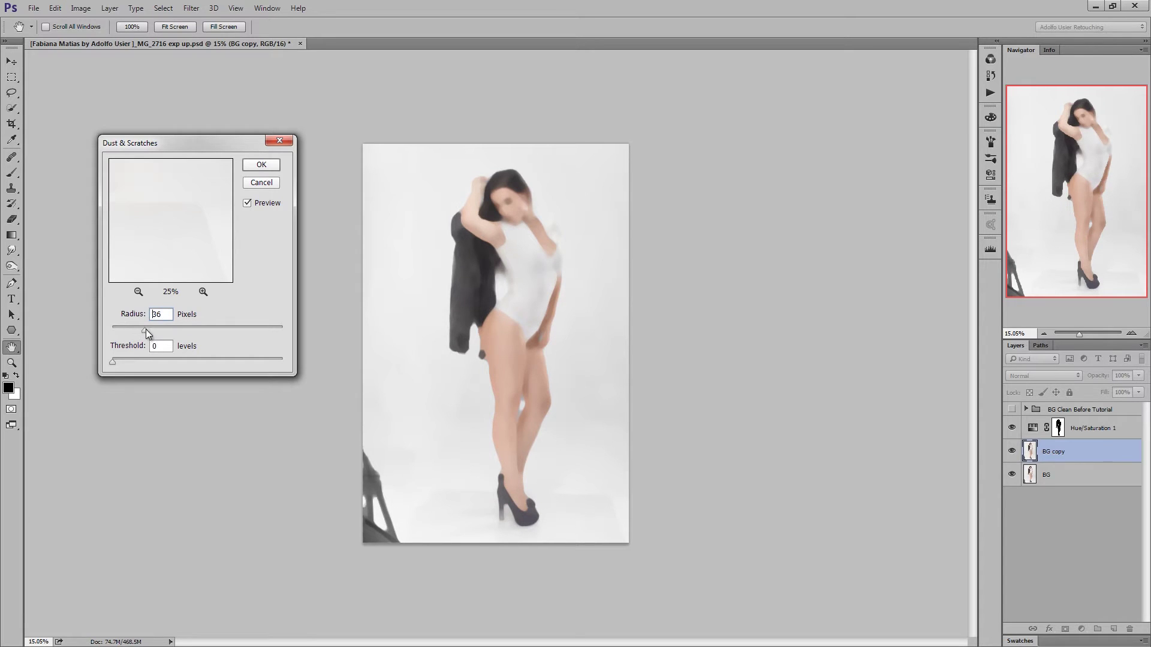
{"action": "left_click_drag", "start_coordinate": [175, 330], "coordinate": [178, 330]}
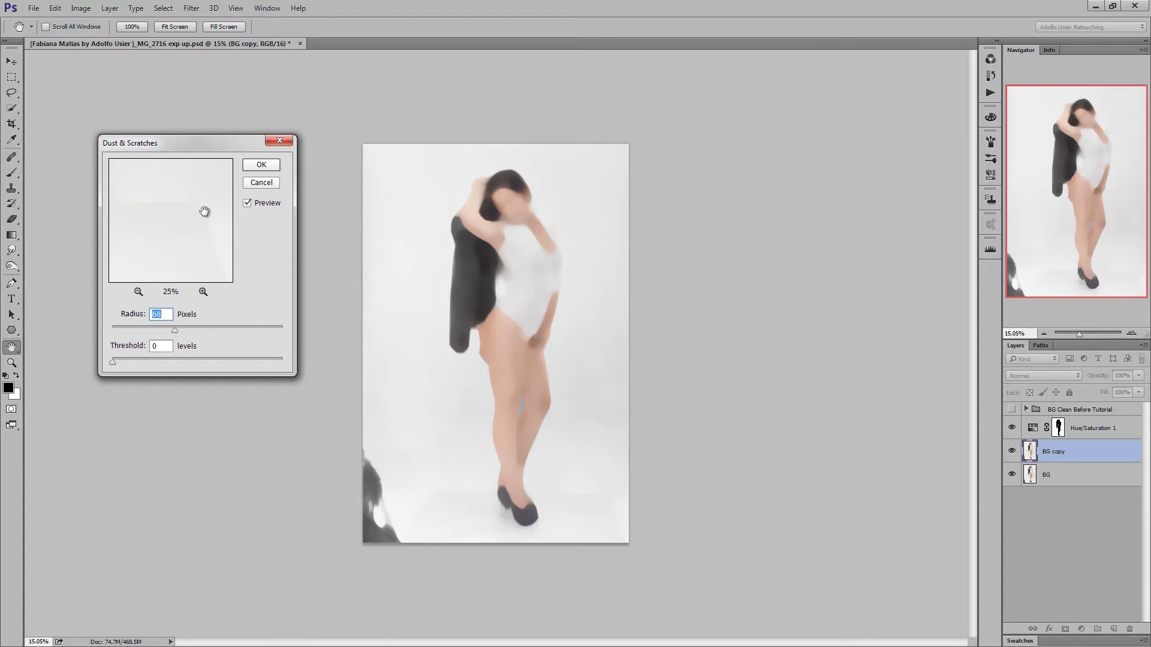
{"action": "left_click", "coordinate": [189, 331]}
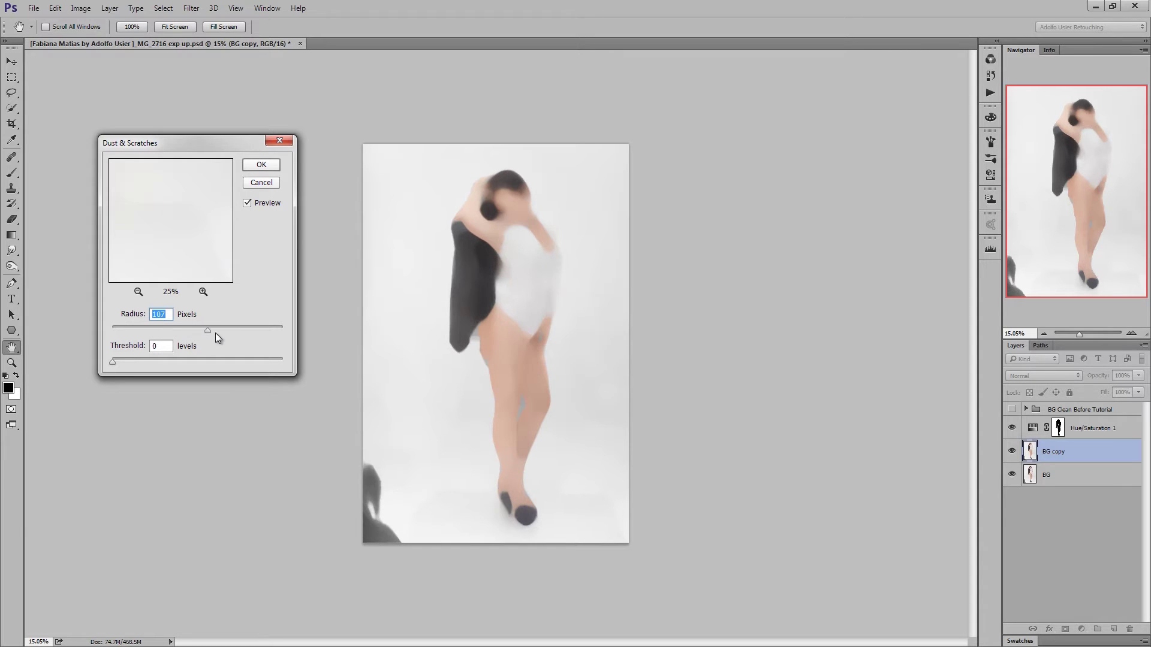
{"action": "left_click_drag", "start_coordinate": [209, 331], "coordinate": [224, 330]}
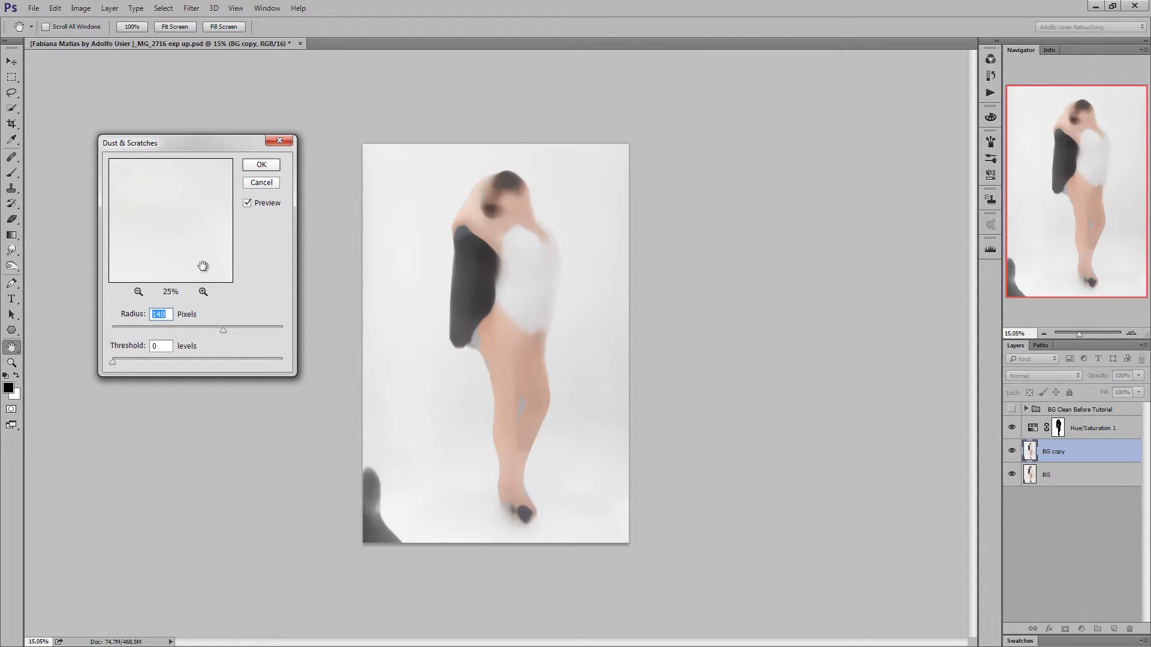
{"action": "left_click", "coordinate": [204, 293]}
{"action": "left_click_drag", "start_coordinate": [226, 333], "coordinate": [239, 328]}
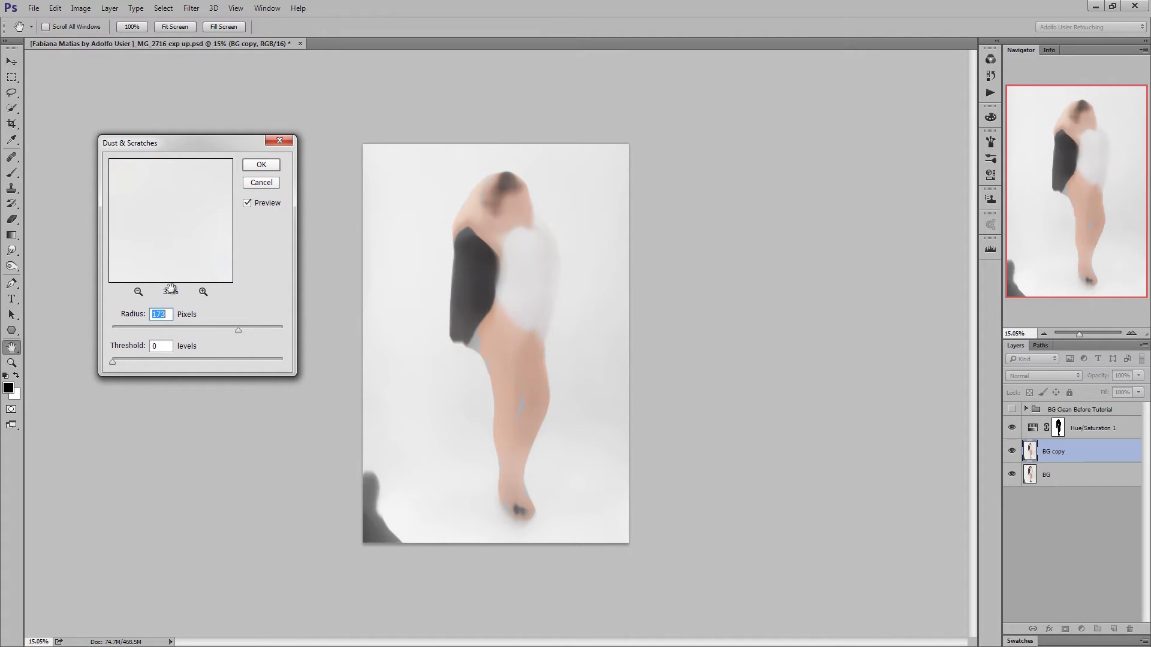
{"action": "mouse_move", "coordinate": [201, 257]}
{"action": "left_mouse_down"}
{"action": "mouse_move", "coordinate": [175, 250]}
{"action": "mouse_move", "coordinate": [210, 237]}
{"action": "left_mouse_up"}
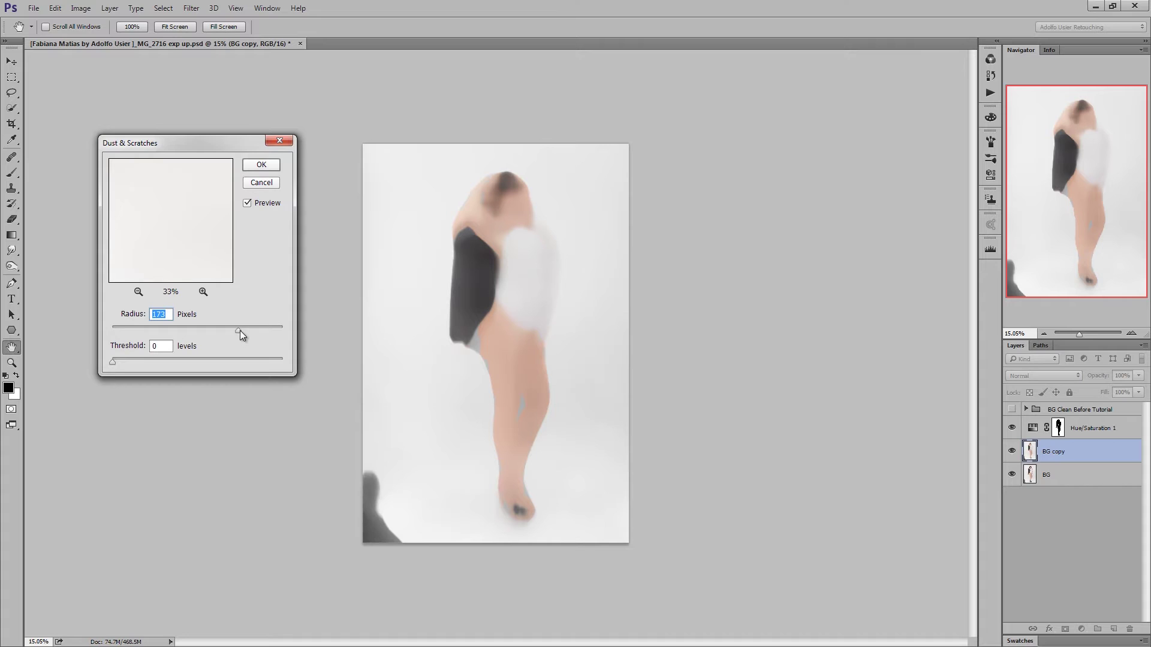
{"action": "left_click_drag", "start_coordinate": [239, 332], "coordinate": [244, 330]}
Apply the radius-187 blur to BG copy, compare it with the original, and target the Hue/Saturation 1 mask
{"action": "left_click", "coordinate": [262, 166]}
{"action": "key", "text": "b"}
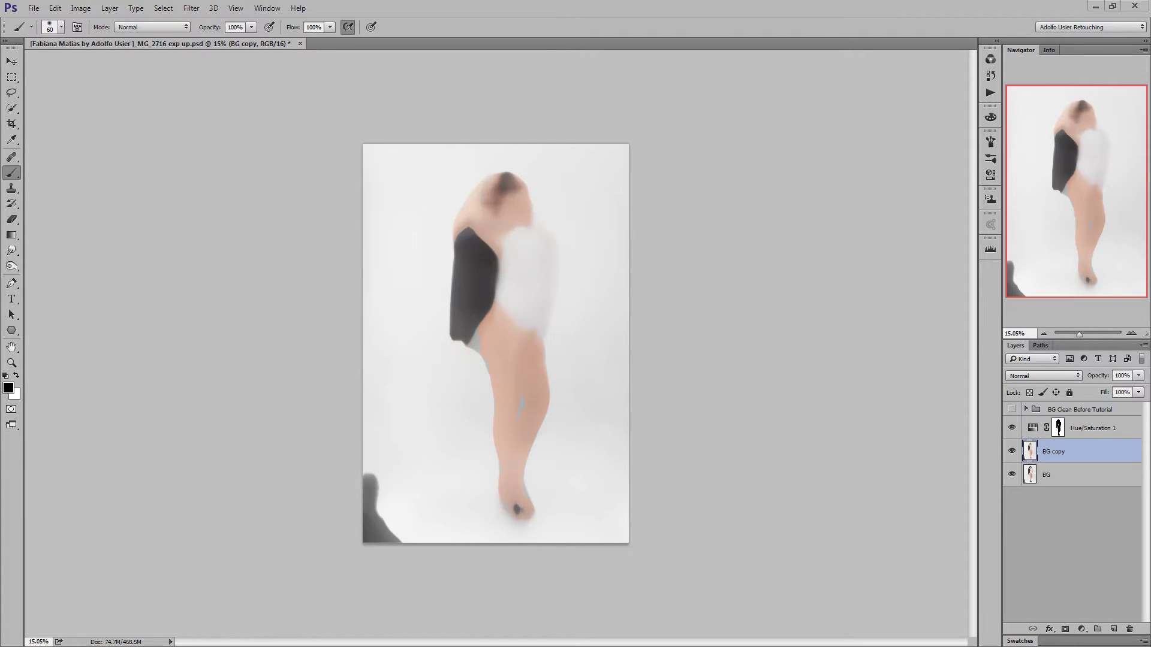
{"action": "left_click", "coordinate": [1011, 453]}
{"action": "left_click", "coordinate": [1012, 453]}
{"action": "left_click", "coordinate": [1012, 453]}
{"action": "left_click", "coordinate": [1012, 453]}
{"action": "left_click", "coordinate": [1012, 453]}
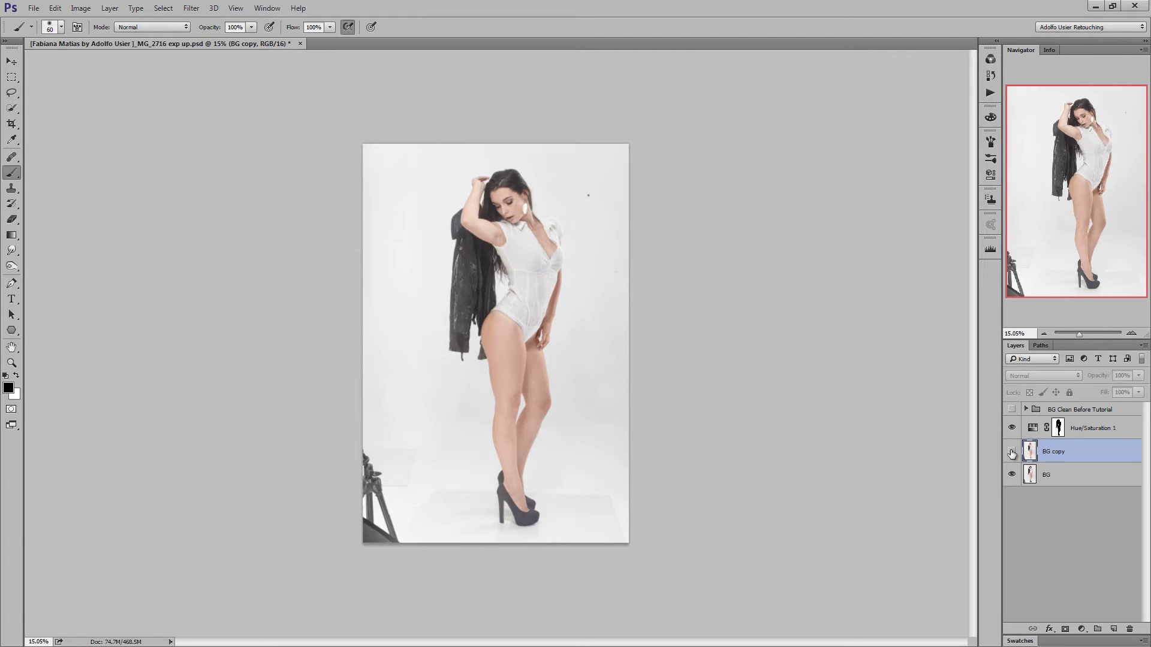
{"action": "left_click", "coordinate": [1012, 453]}
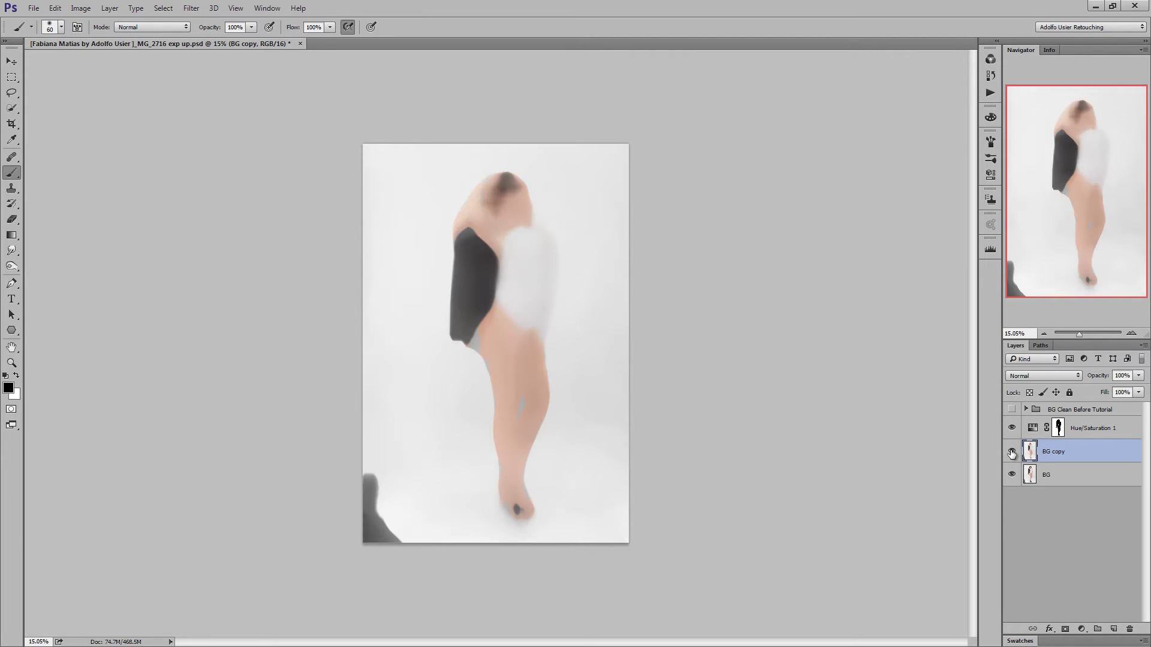
{"action": "left_click", "coordinate": [1077, 429]}
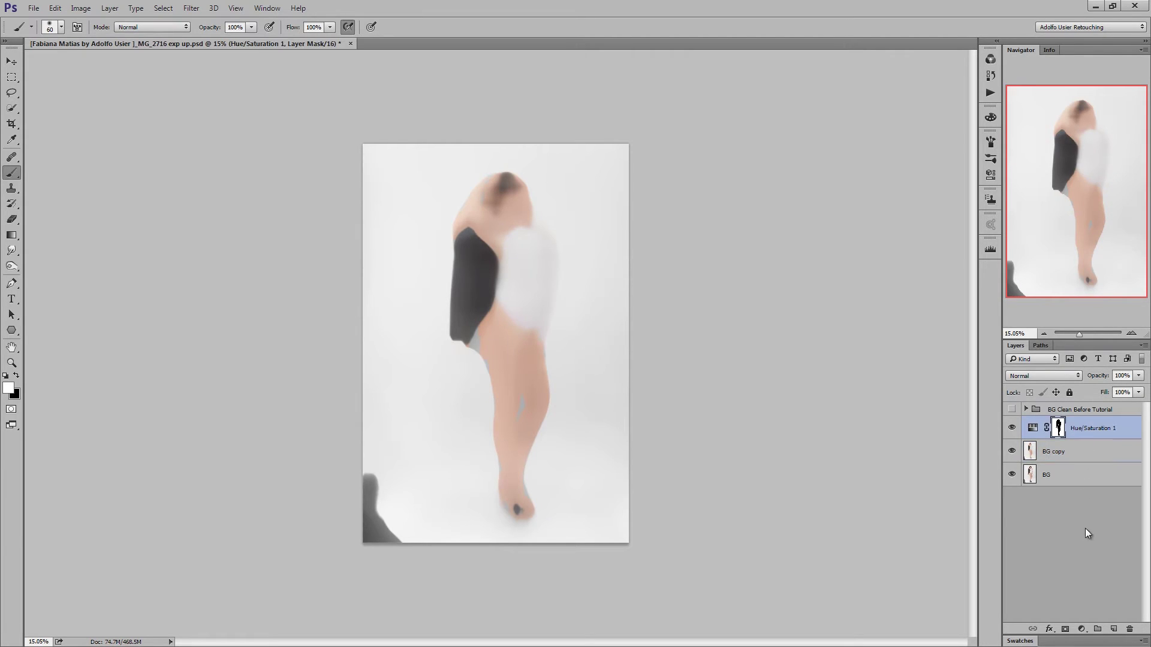
{"action": "left_click", "coordinate": [1082, 630]}
Add a Curves 1 adjustment layer and pull its points into a steep wavy curve
{"action": "left_click", "coordinate": [1082, 630]}
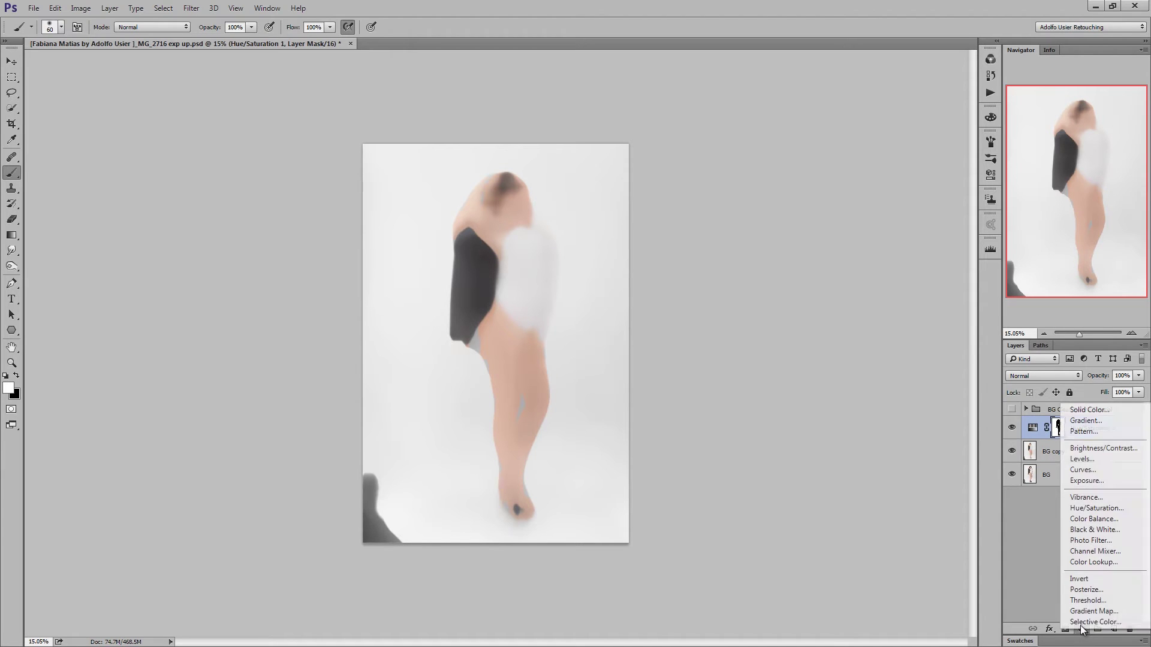
{"action": "left_click", "coordinate": [1079, 469]}
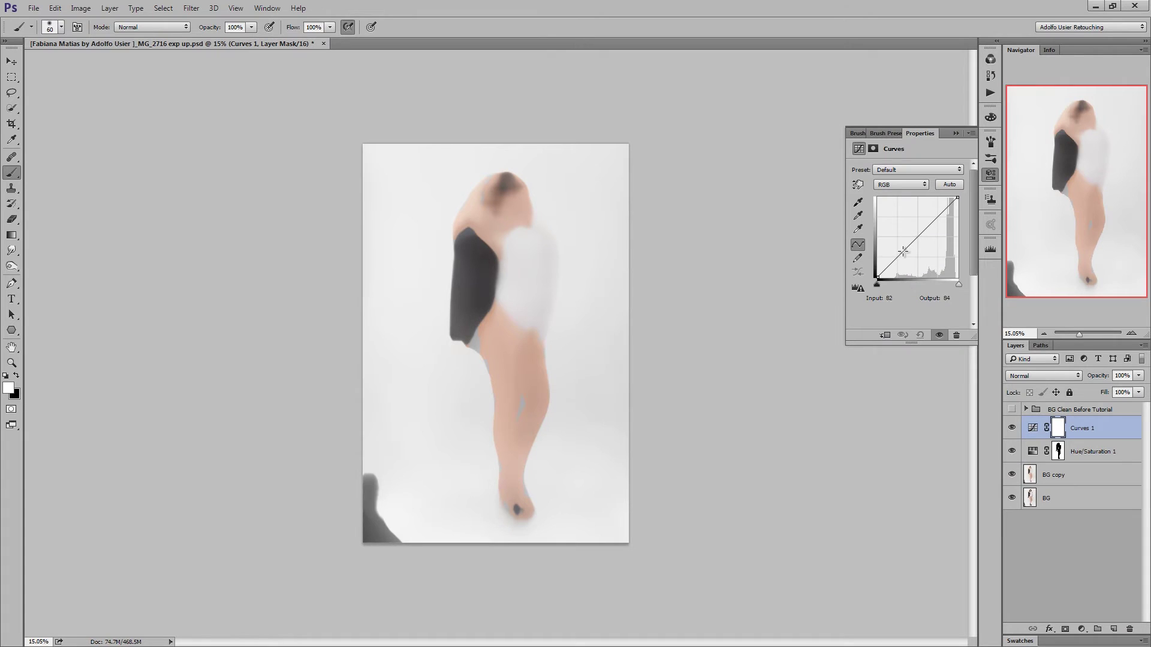
{"action": "mouse_move", "coordinate": [902, 251]}
{"action": "left_mouse_down"}
{"action": "mouse_move", "coordinate": [884, 223]}
{"action": "mouse_move", "coordinate": [901, 248]}
{"action": "left_mouse_up"}
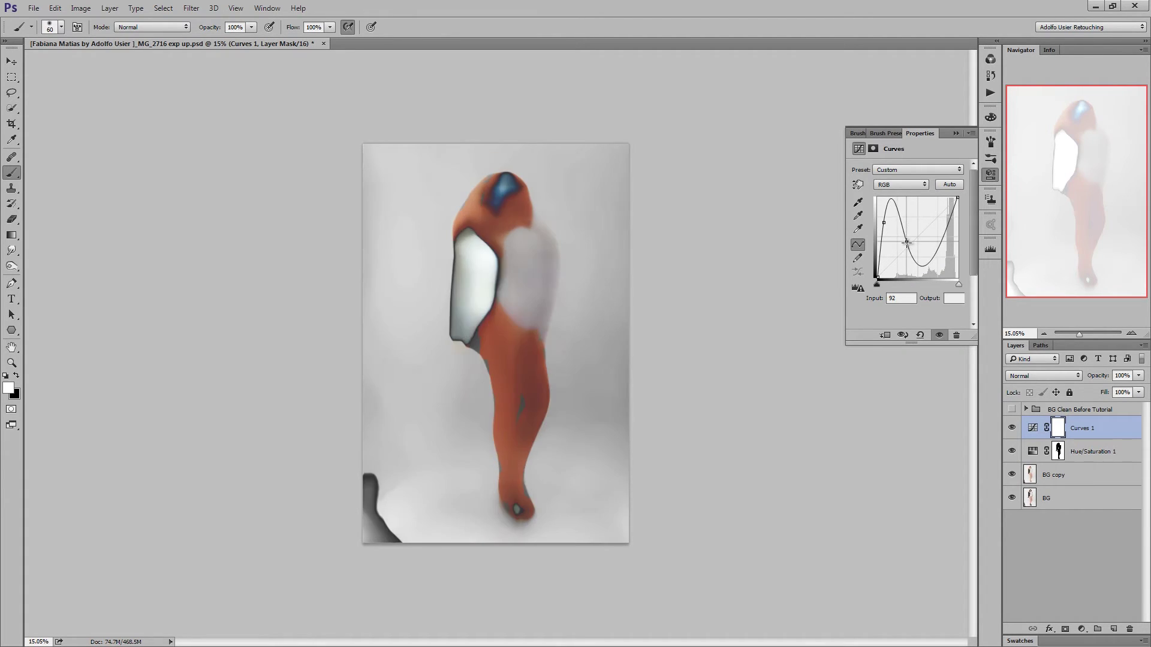
{"action": "left_click_drag", "start_coordinate": [946, 241], "coordinate": [919, 221]}
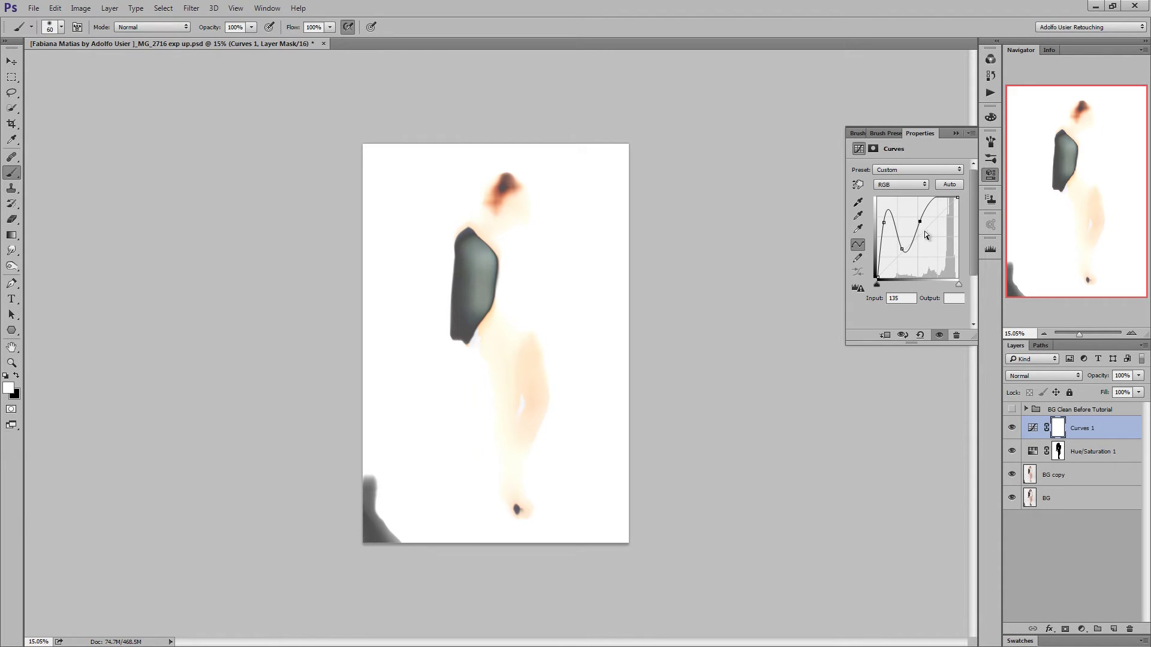
{"action": "left_click_drag", "start_coordinate": [883, 221], "coordinate": [886, 202]}
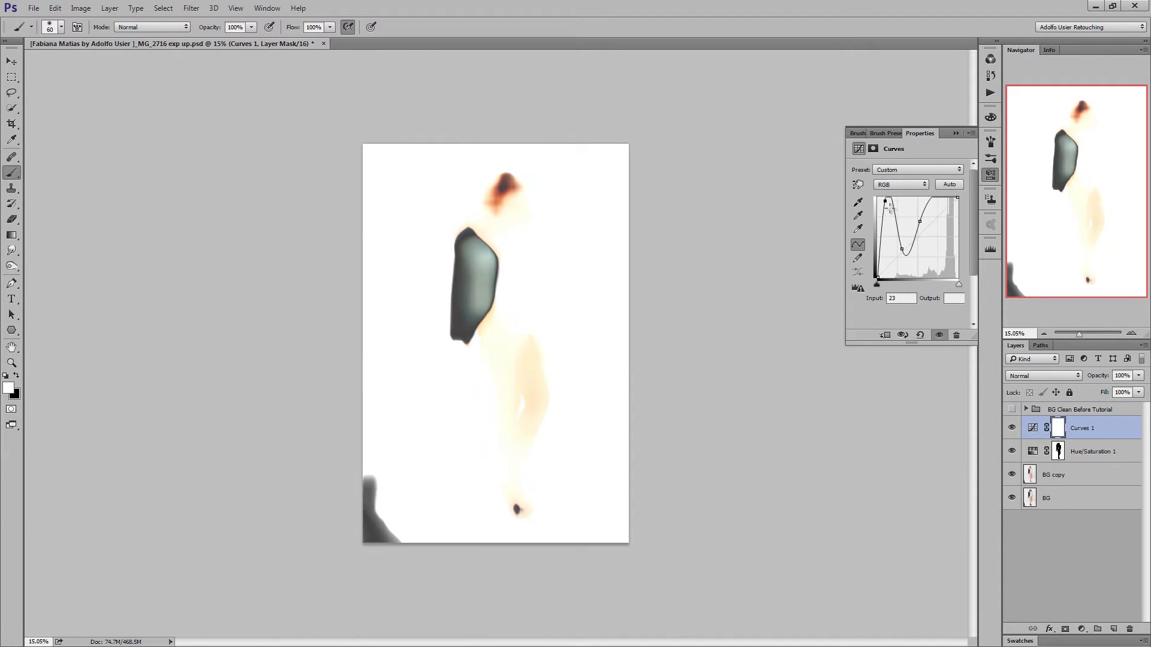
{"action": "left_click_drag", "start_coordinate": [903, 245], "coordinate": [901, 274]}
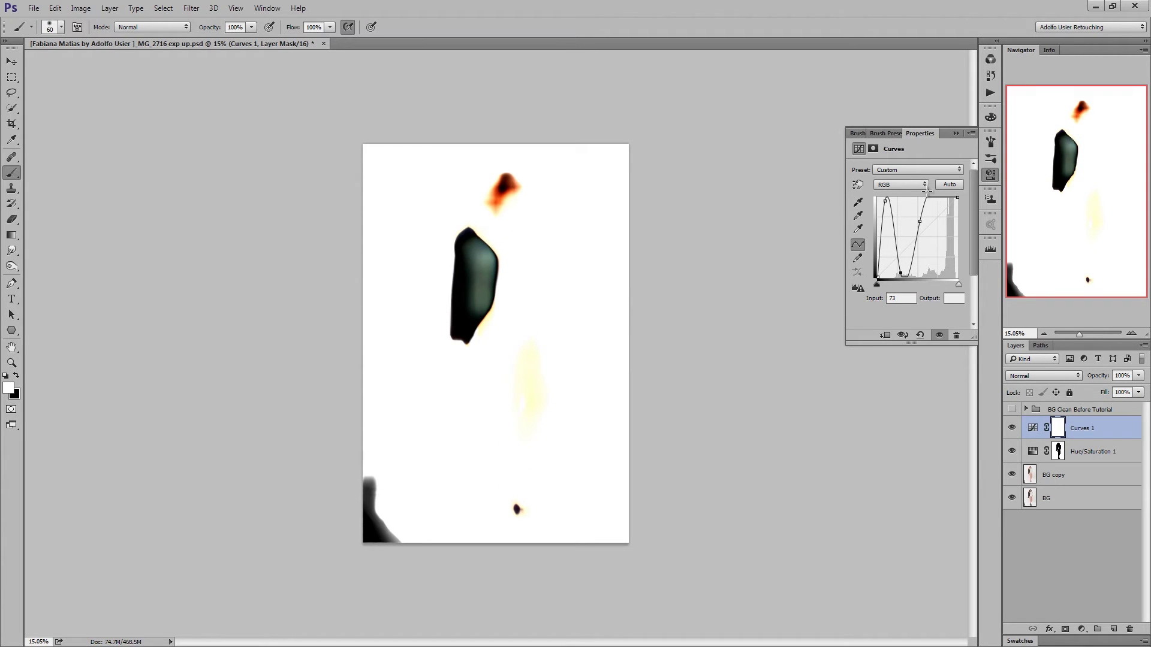
{"action": "mouse_move", "coordinate": [922, 218]}
{"action": "left_mouse_down"}
{"action": "mouse_move", "coordinate": [916, 202]}
{"action": "mouse_move", "coordinate": [938, 204]}
{"action": "mouse_move", "coordinate": [939, 281]}
{"action": "left_mouse_up"}
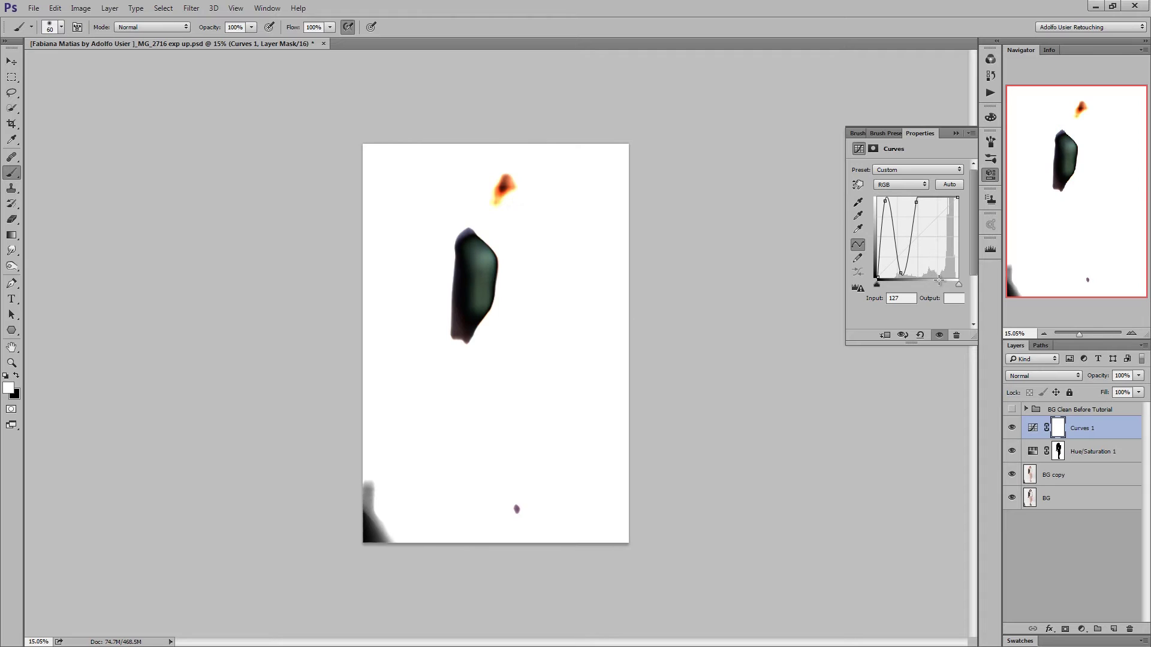
Add and reposition more curve points into an extreme zigzag, then toggle the layer to compare
{"action": "left_click", "coordinate": [939, 278]}
{"action": "left_click_drag", "start_coordinate": [937, 277], "coordinate": [937, 277]}
{"action": "left_click", "coordinate": [935, 277]}
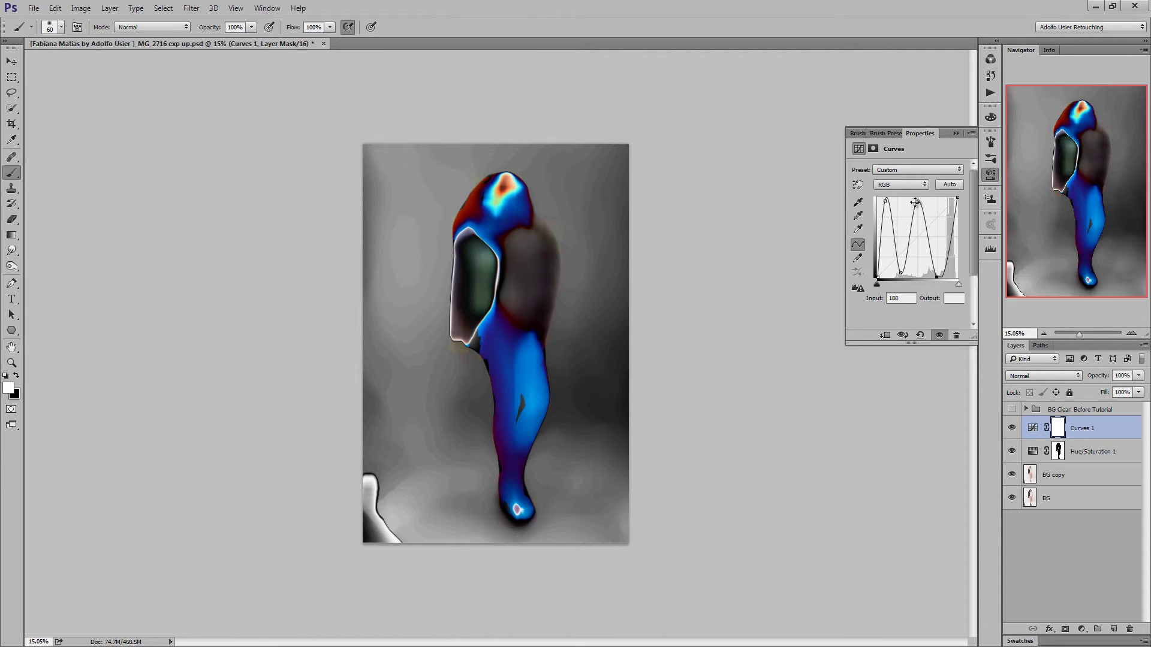
{"action": "left_click_drag", "start_coordinate": [916, 199], "coordinate": [919, 198]}
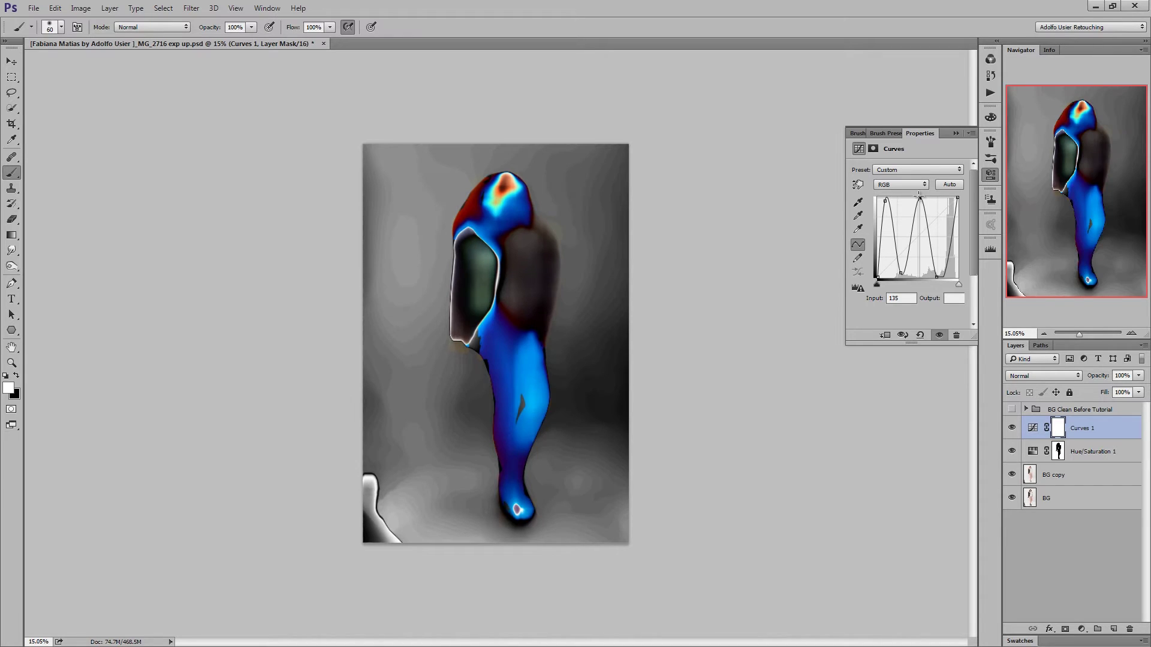
{"action": "left_click_drag", "start_coordinate": [904, 278], "coordinate": [904, 283]}
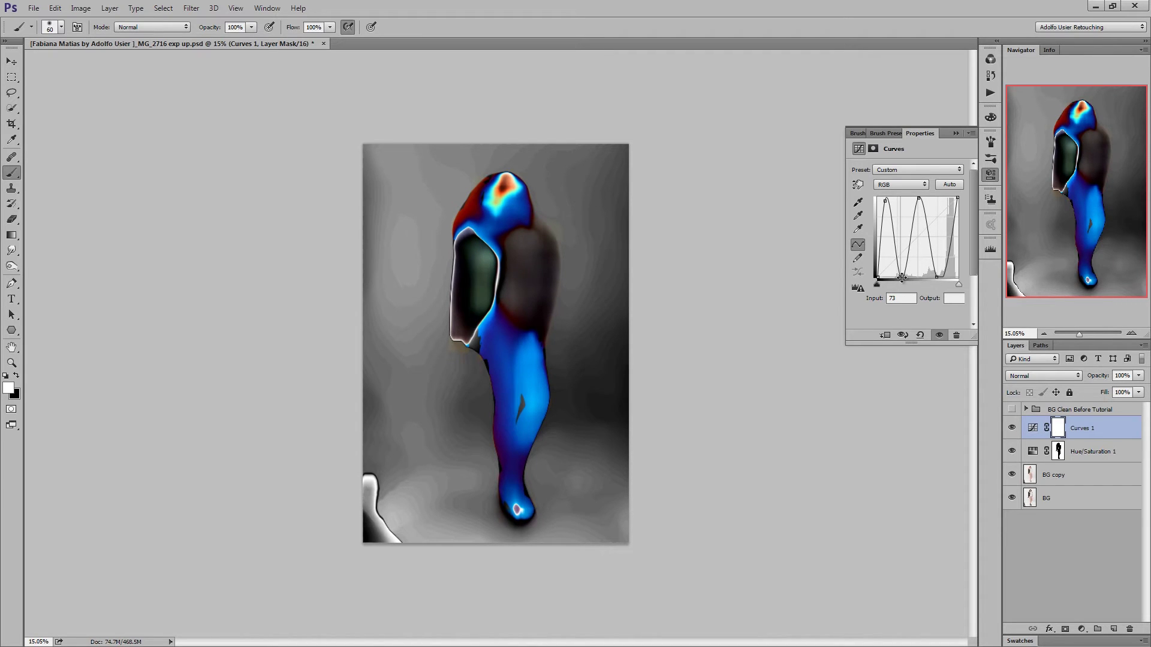
{"action": "left_click_drag", "start_coordinate": [920, 200], "coordinate": [919, 198]}
{"action": "left_click_drag", "start_coordinate": [919, 198], "coordinate": [906, 198]}
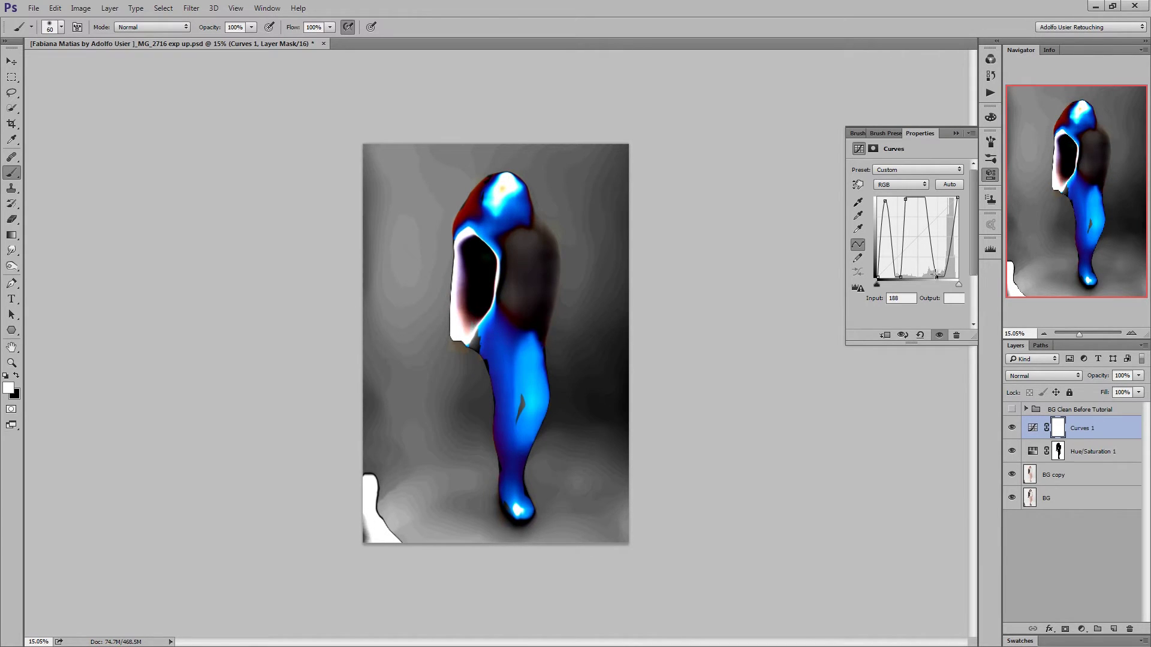
{"action": "mouse_move", "coordinate": [937, 274]}
{"action": "left_mouse_down"}
{"action": "mouse_move", "coordinate": [935, 197]}
{"action": "mouse_move", "coordinate": [969, 296]}
{"action": "mouse_move", "coordinate": [958, 278]}
{"action": "left_mouse_up"}
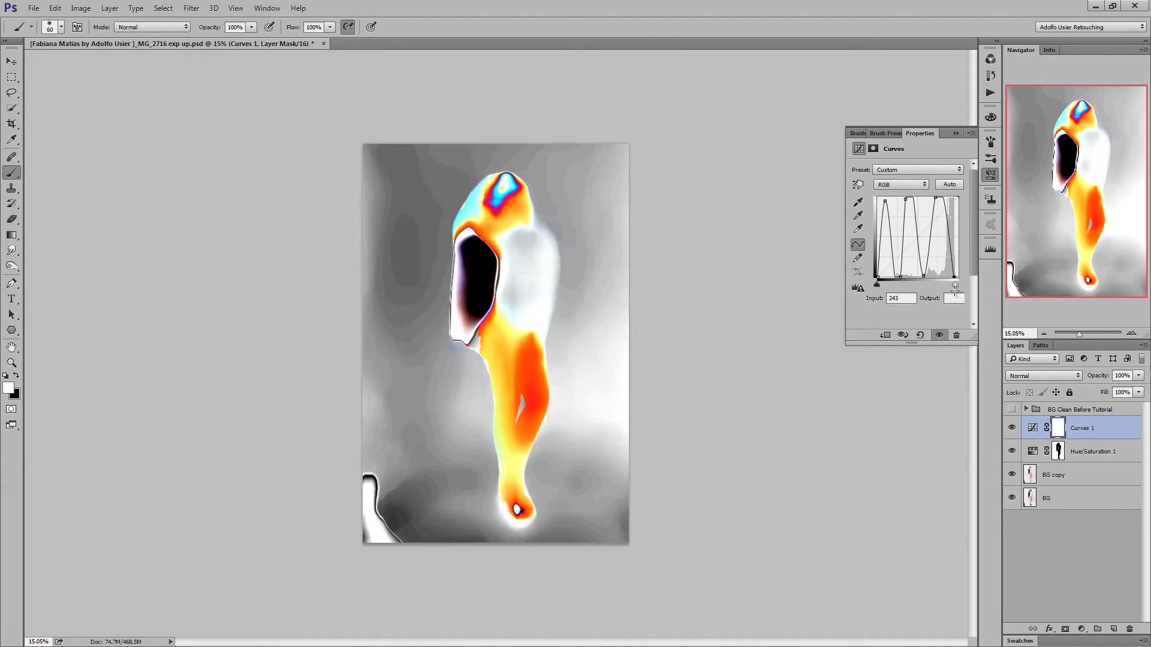
{"action": "left_click", "coordinate": [937, 198]}
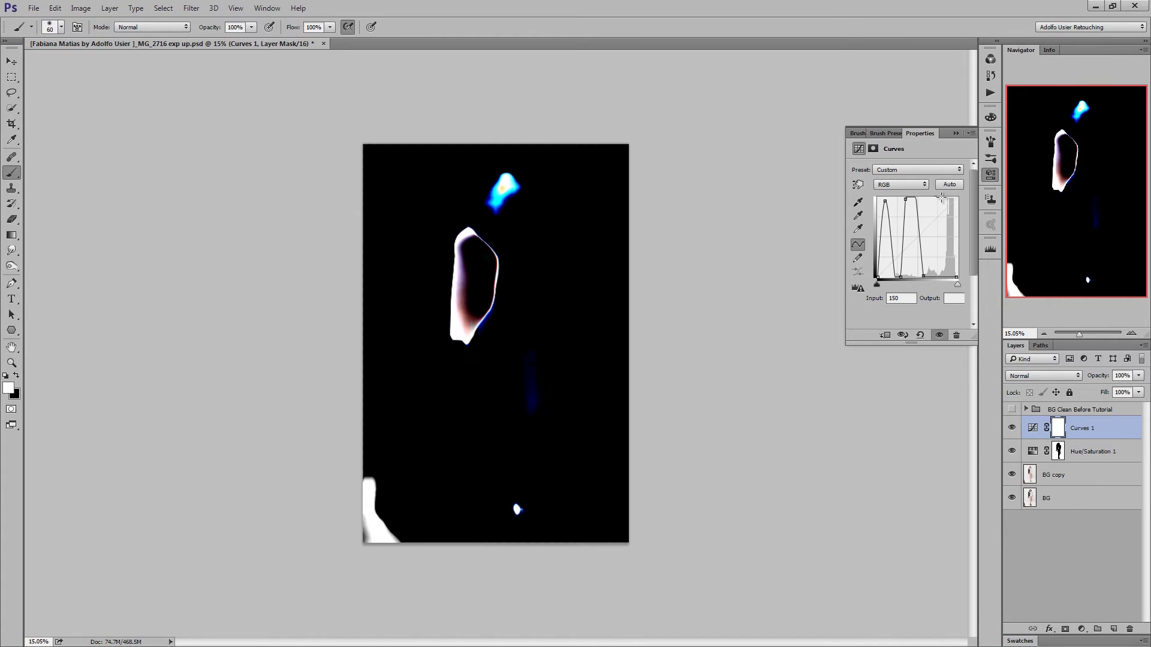
{"action": "left_click_drag", "start_coordinate": [937, 199], "coordinate": [888, 196]}
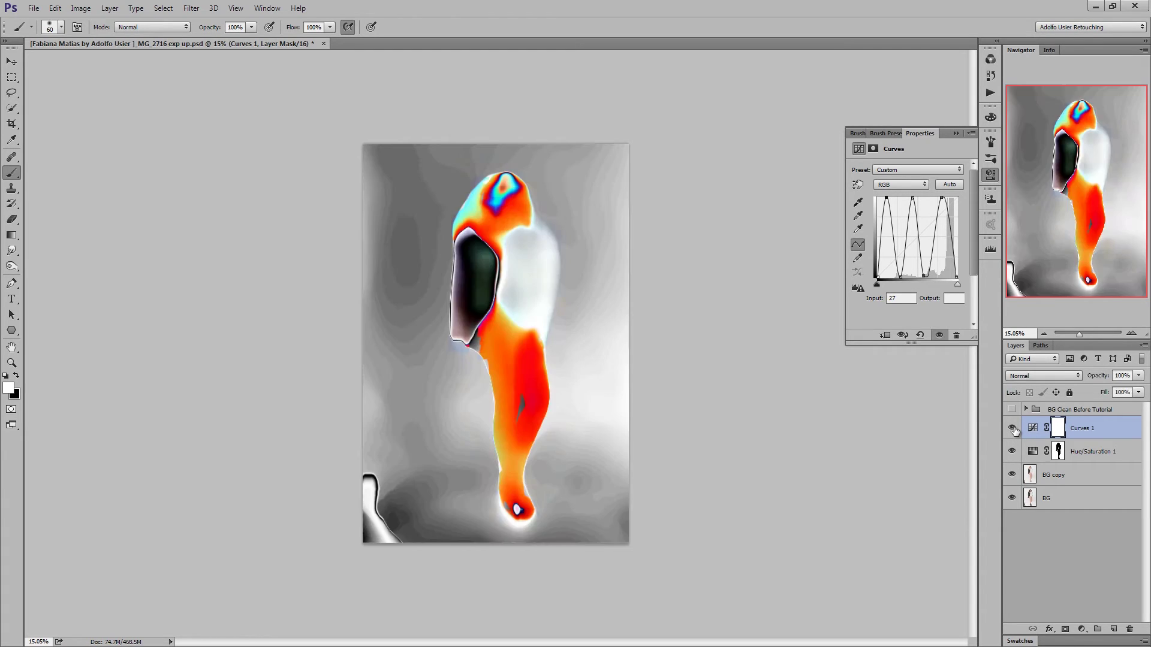
{"action": "left_click", "coordinate": [1013, 430]}
{"action": "left_click", "coordinate": [1014, 429]}
Rename the BG copy layer to 'Dust Scratch'
{"action": "left_click", "coordinate": [1046, 475]}
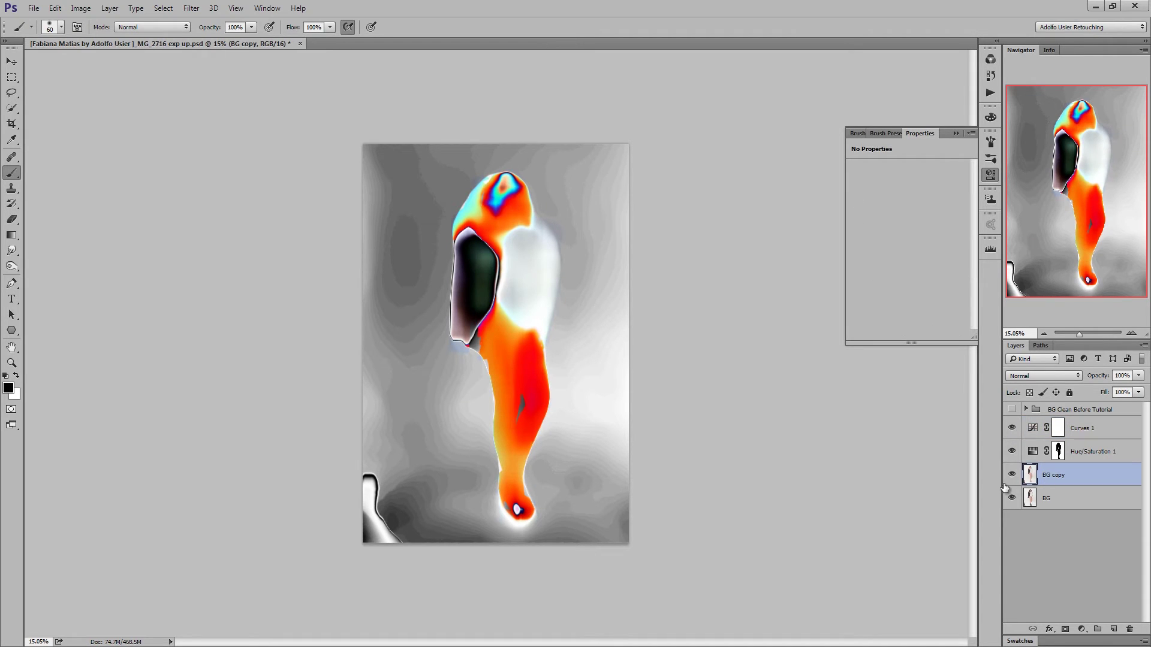
{"action": "left_click", "coordinate": [191, 8]}
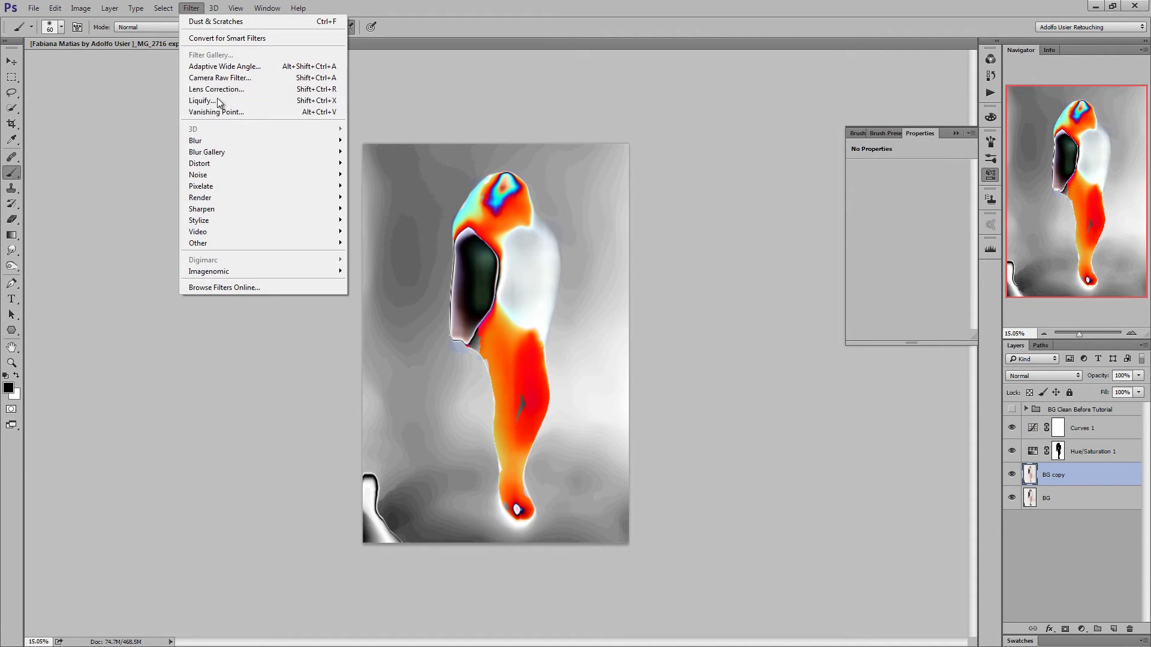
{"action": "double_click", "coordinate": [1053, 476]}
{"action": "type", "text": "Dust"}
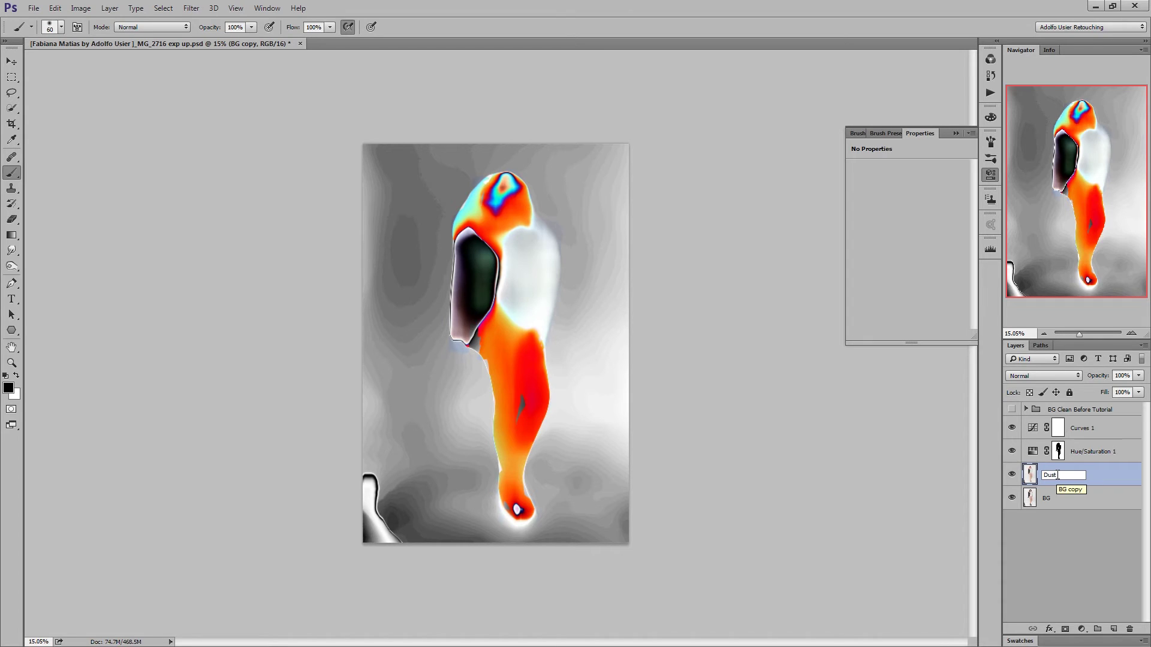
{"action": "type", "text": "Scratch"}
{"action": "key", "text": "Return"}
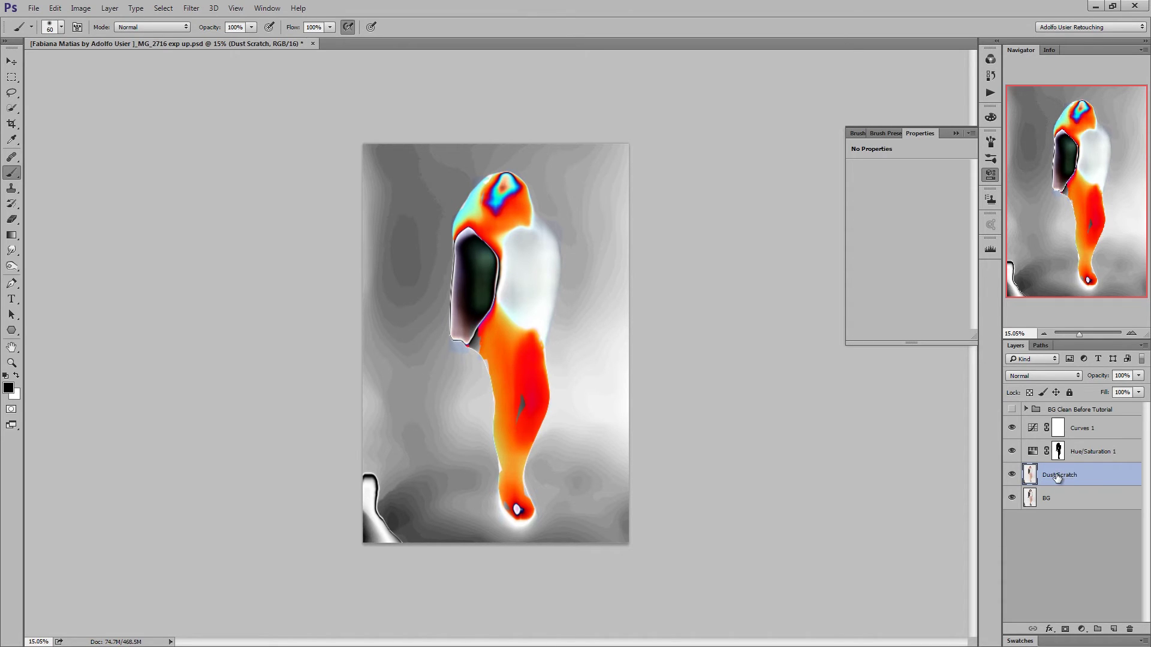
Add 0.57% Gaussian monochromatic noise to Dust Scratch and give it a black mask
{"action": "left_click", "coordinate": [213, 8]}
{"action": "left_click", "coordinate": [192, 8]}
{"action": "mouse_move", "coordinate": [198, 175]}
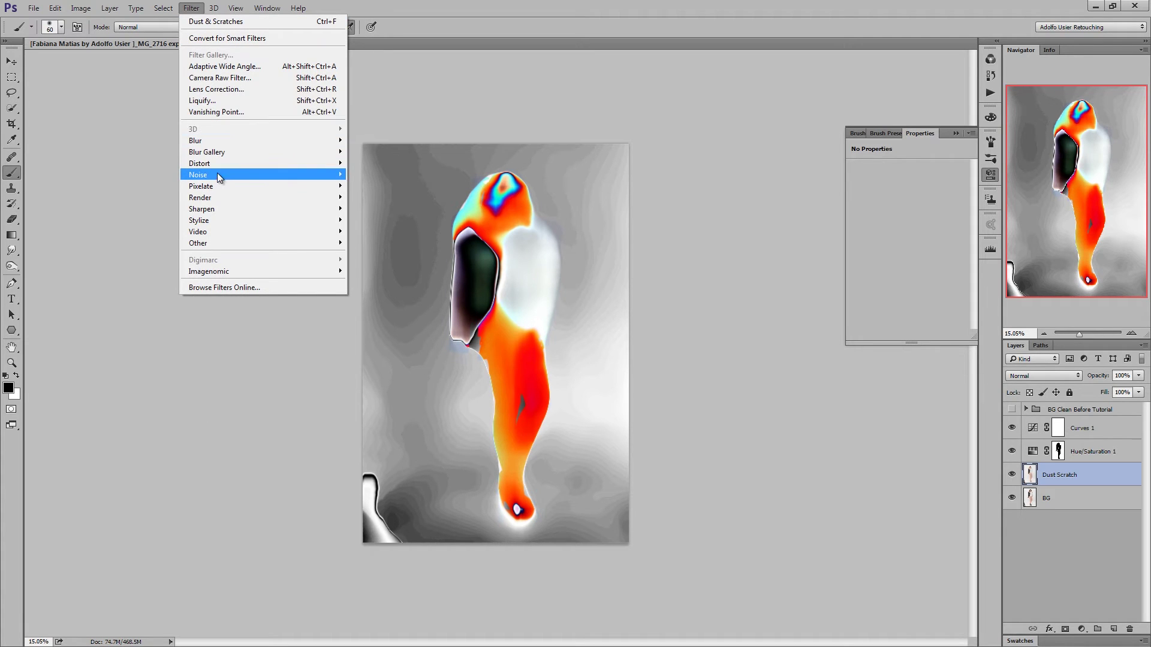
{"action": "left_click", "coordinate": [373, 174]}
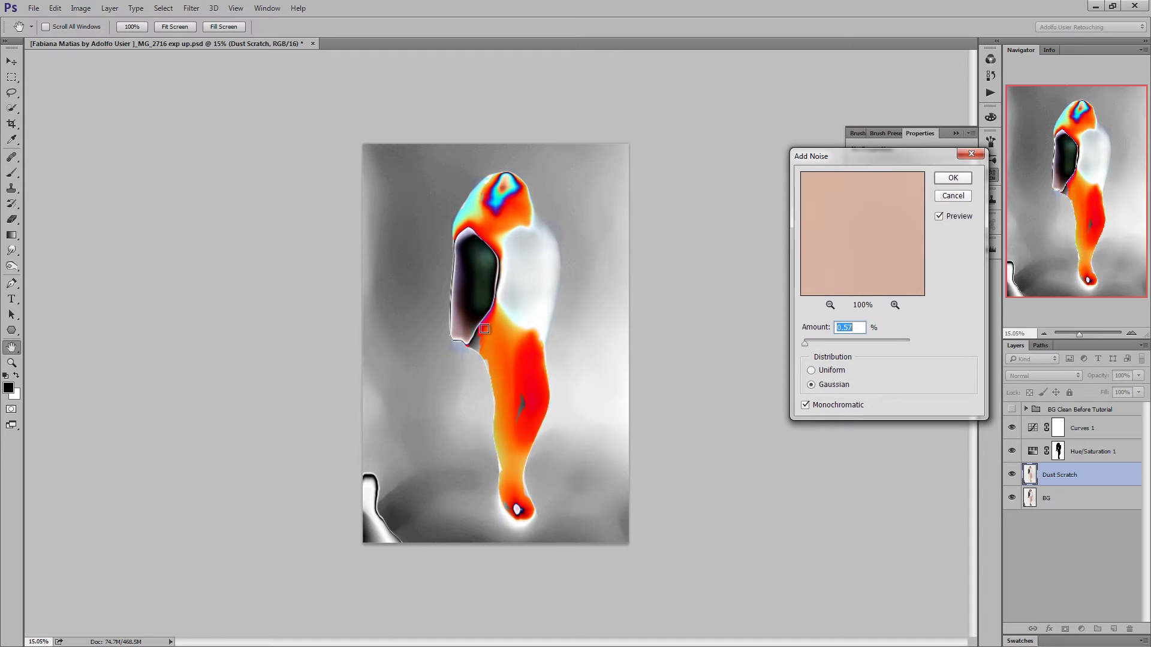
{"action": "left_click", "coordinate": [813, 371]}
{"action": "left_click", "coordinate": [954, 178]}
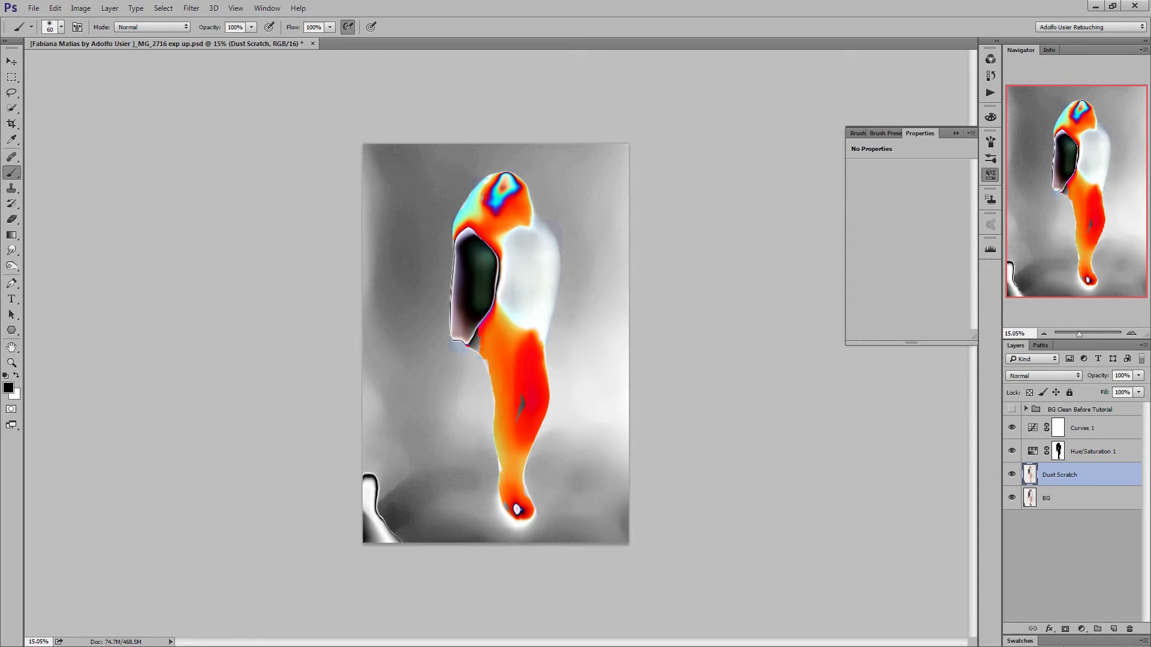
{"action": "left_click", "coordinate": [1065, 629], "text": "alt"}
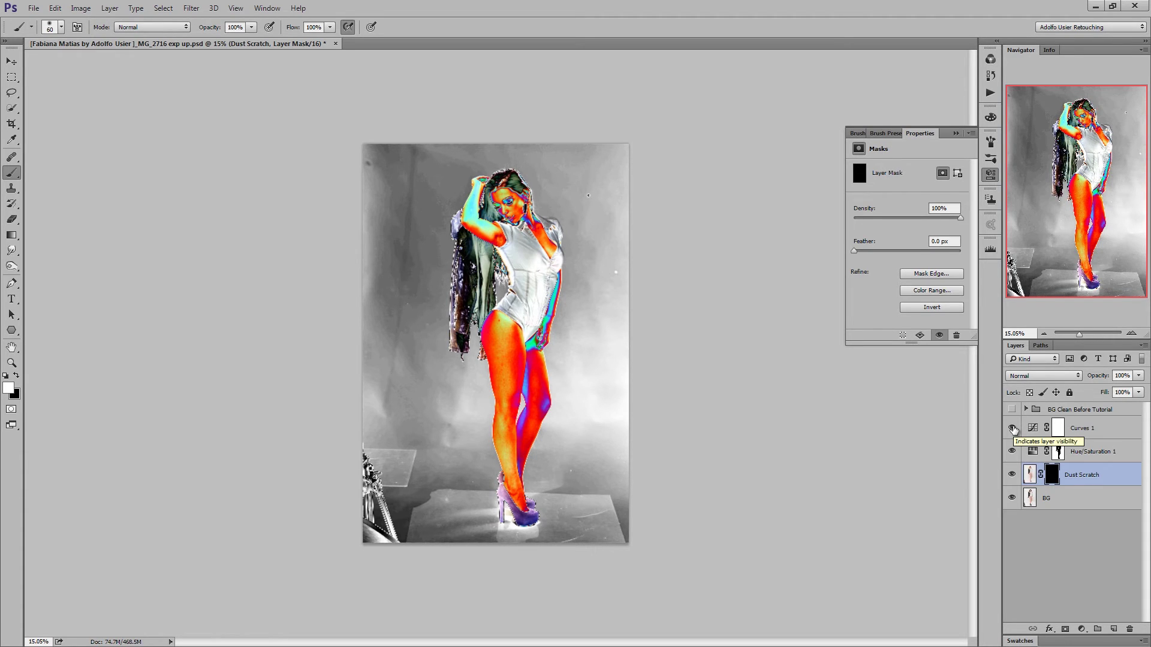
Hide the curves check, zoom to the shoes, and paint away the floor edge line
{"action": "left_click", "coordinate": [1013, 429]}
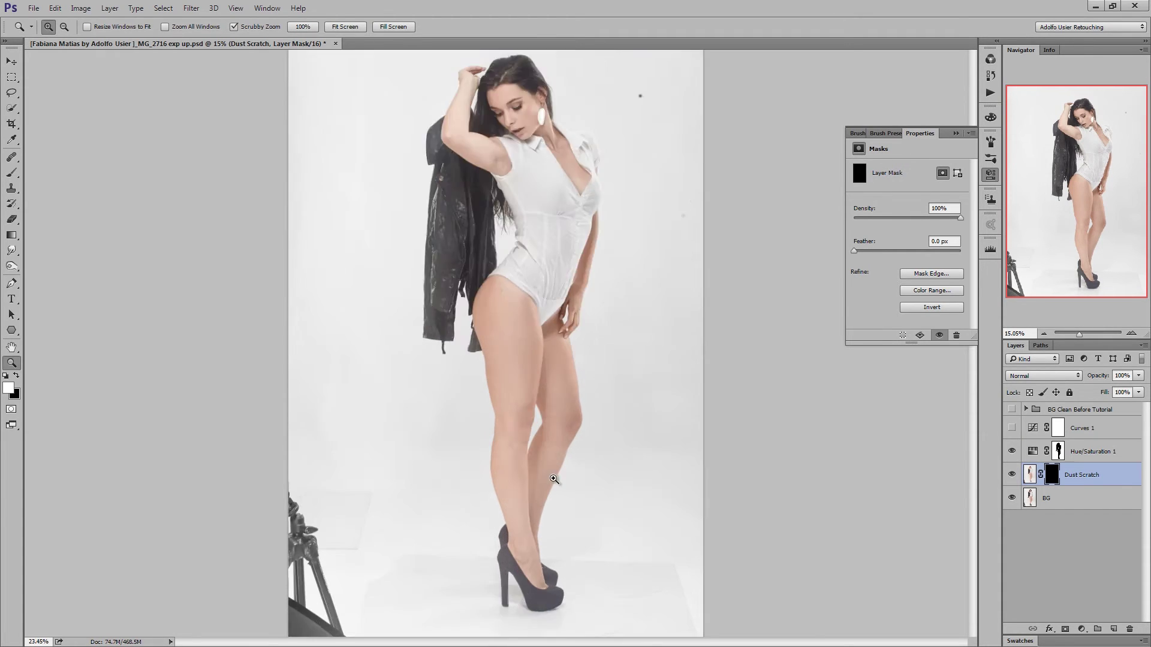
{"action": "left_click_drag", "start_coordinate": [507, 483], "coordinate": [603, 496]}
{"action": "scroll", "coordinate": [488, 342], "scroll_direction": "down", "scroll_amount": 5}
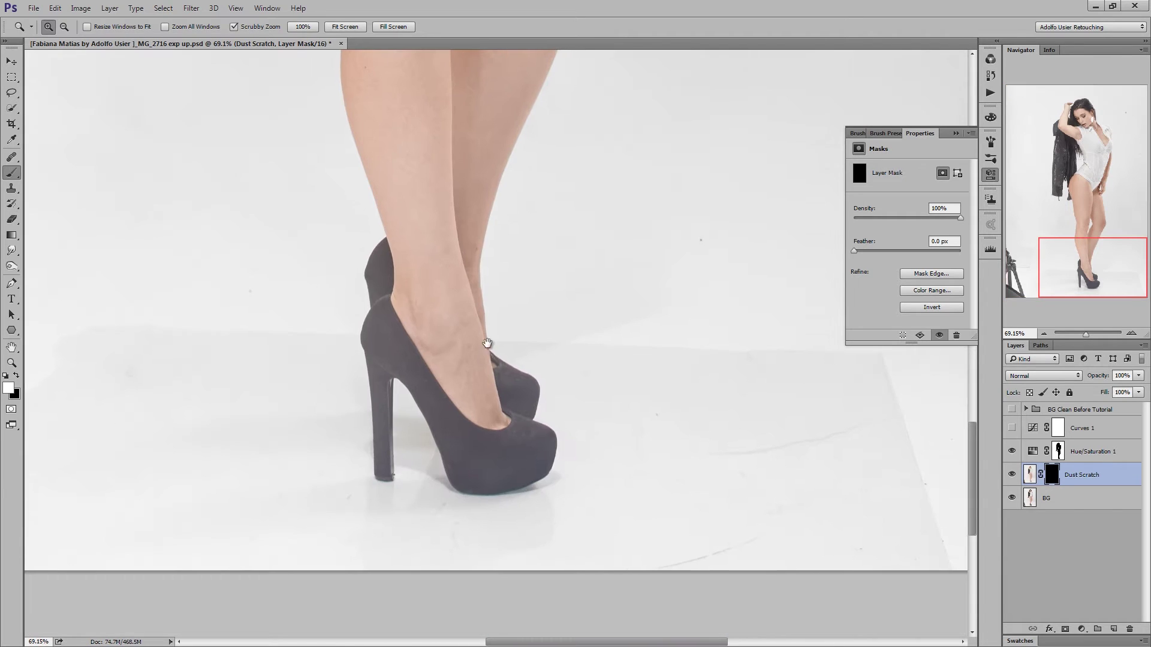
{"action": "left_click_drag", "start_coordinate": [488, 342], "coordinate": [423, 457]}
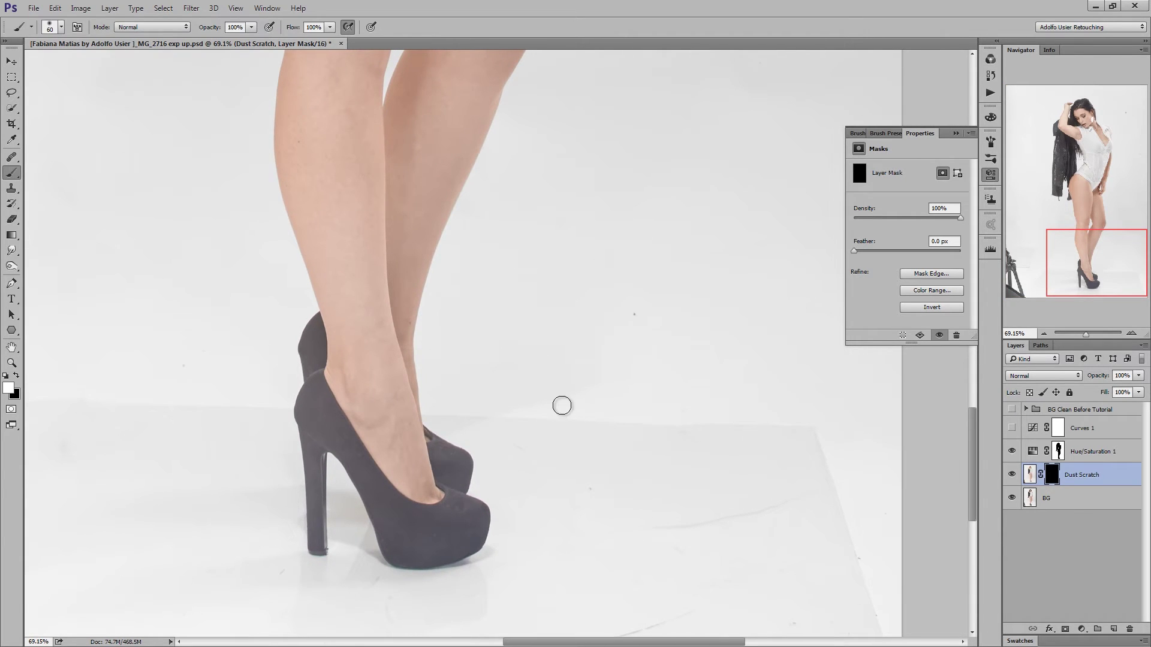
{"action": "key", "text": "bracketright"}
{"action": "key", "text": "bracketright"}
{"action": "key", "text": "bracketright"}
{"action": "key", "text": "bracketright"}
{"action": "key", "text": "bracketright"}
{"action": "key", "text": "bracketright"}
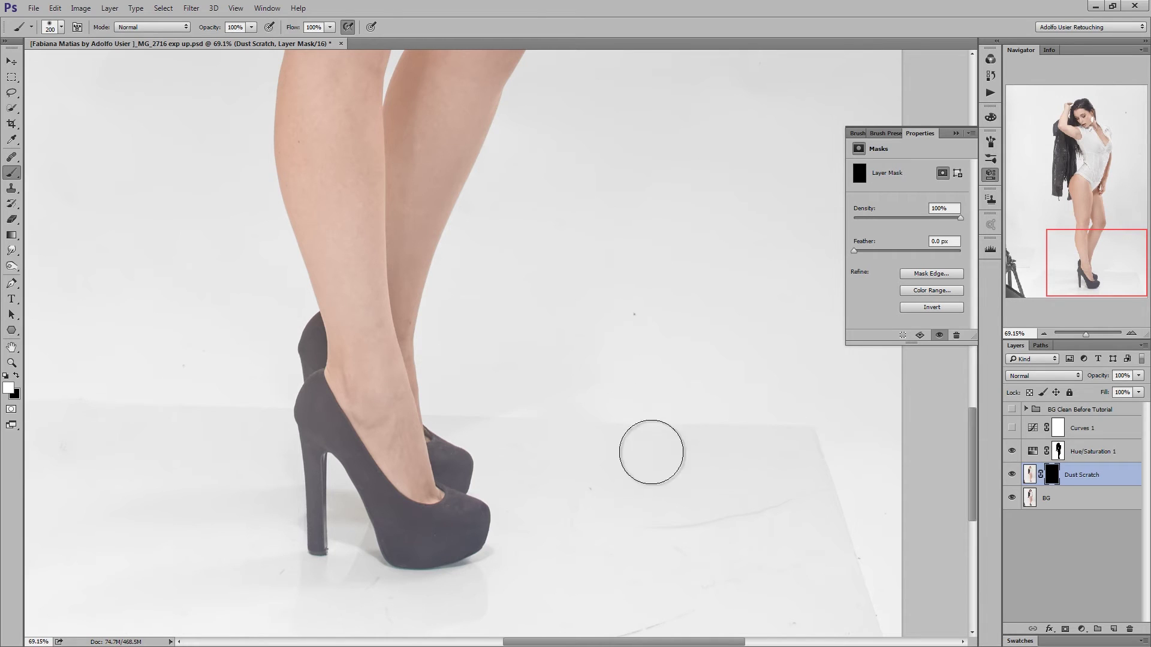
{"action": "mouse_move", "coordinate": [797, 475]}
{"action": "left_mouse_down"}
{"action": "mouse_move", "coordinate": [709, 470]}
{"action": "mouse_move", "coordinate": [588, 416]}
{"action": "left_mouse_up"}
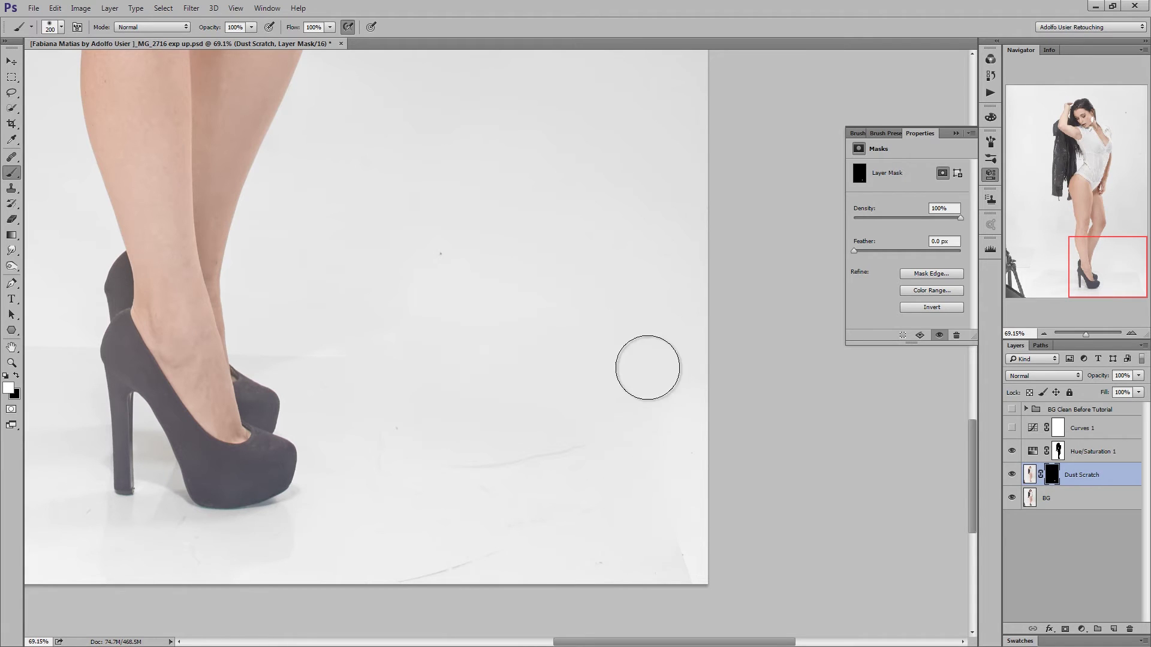
{"action": "mouse_move", "coordinate": [647, 368]}
{"action": "left_mouse_down"}
{"action": "mouse_move", "coordinate": [641, 548]}
{"action": "mouse_move", "coordinate": [565, 603]}
{"action": "mouse_move", "coordinate": [496, 429]}
{"action": "mouse_move", "coordinate": [448, 537]}
{"action": "mouse_move", "coordinate": [396, 606]}
{"action": "mouse_move", "coordinate": [422, 430]}
{"action": "mouse_move", "coordinate": [398, 522]}
{"action": "mouse_move", "coordinate": [340, 381]}
{"action": "mouse_move", "coordinate": [347, 346]}
{"action": "left_mouse_up"}
Paint out small dust specks beside the shoe and on the floor, then zoom out
{"action": "key", "text": "bracketleft"}
{"action": "key", "text": "bracketleft"}
{"action": "key", "text": "bracketleft"}
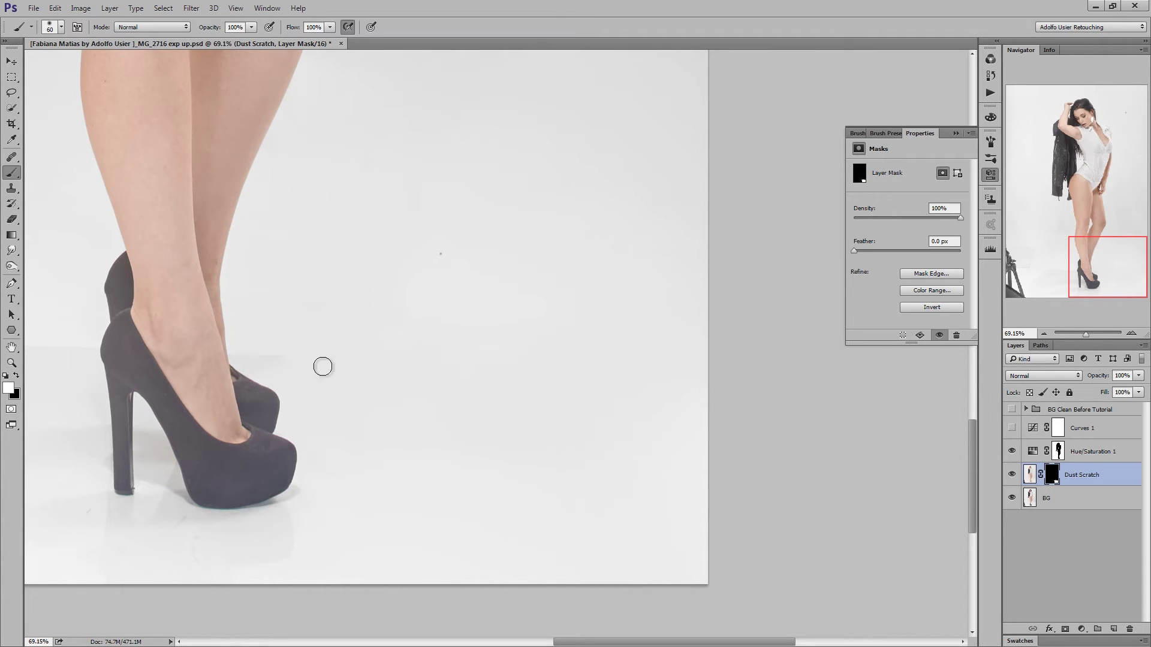
{"action": "key", "text": "bracketleft"}
{"action": "key", "text": "bracketleft"}
{"action": "left_click", "coordinate": [244, 356]}
{"action": "key", "text": "bracketright"}
{"action": "key", "text": "bracketright"}
{"action": "key", "text": "bracketright"}
{"action": "left_click", "coordinate": [440, 254]}
{"action": "key", "text": "bracketleft"}
{"action": "key", "text": "bracketright"}
{"action": "key", "text": "bracketright"}
{"action": "key", "text": "bracketright"}
{"action": "left_click_drag", "start_coordinate": [332, 295], "coordinate": [357, 403]}
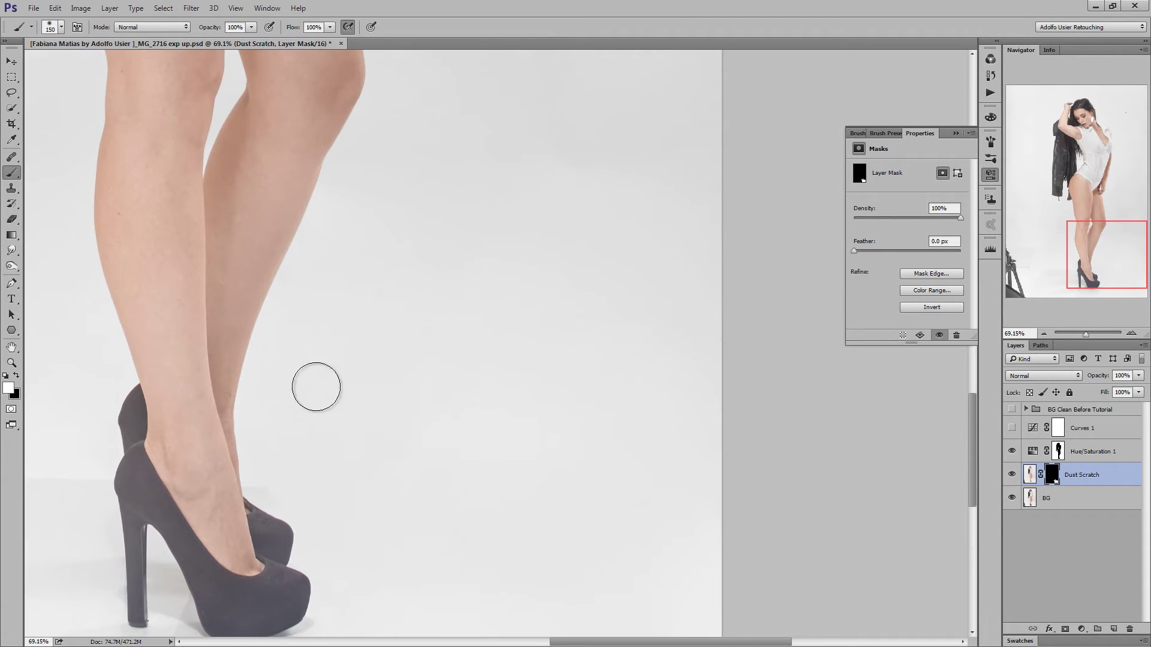
{"action": "left_click_drag", "start_coordinate": [462, 418], "coordinate": [467, 503]}
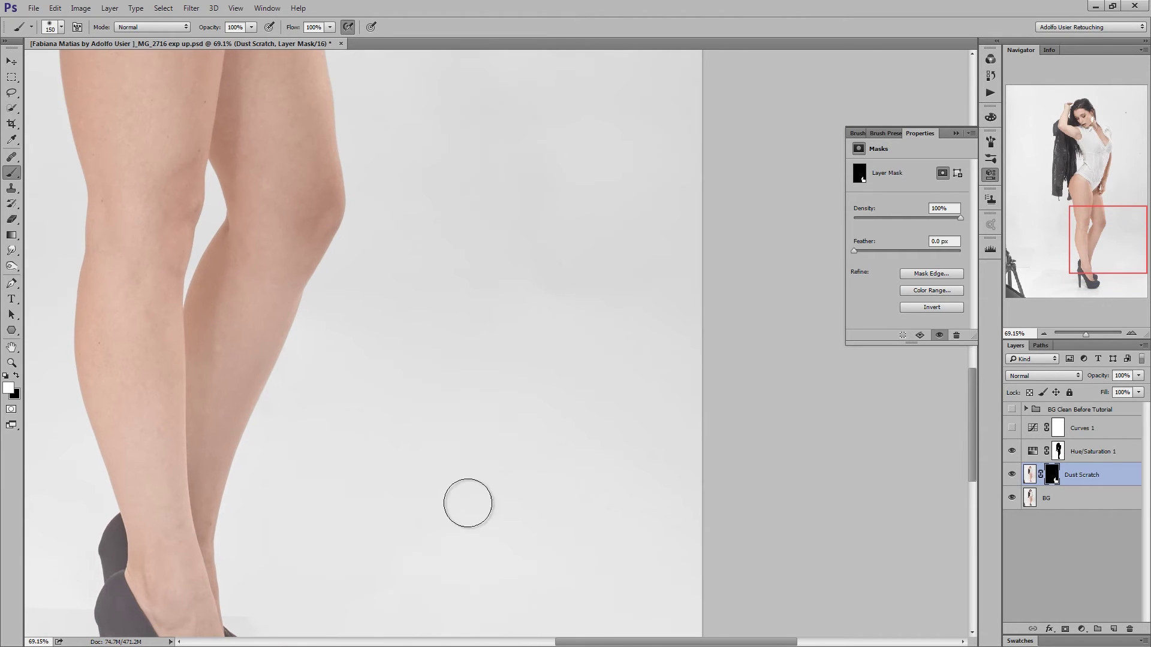
{"action": "key", "text": "bracketright"}
{"action": "key", "text": "bracketright"}
{"action": "key", "text": "bracketright"}
{"action": "key", "text": "bracketright"}
{"action": "key", "text": "bracketright"}
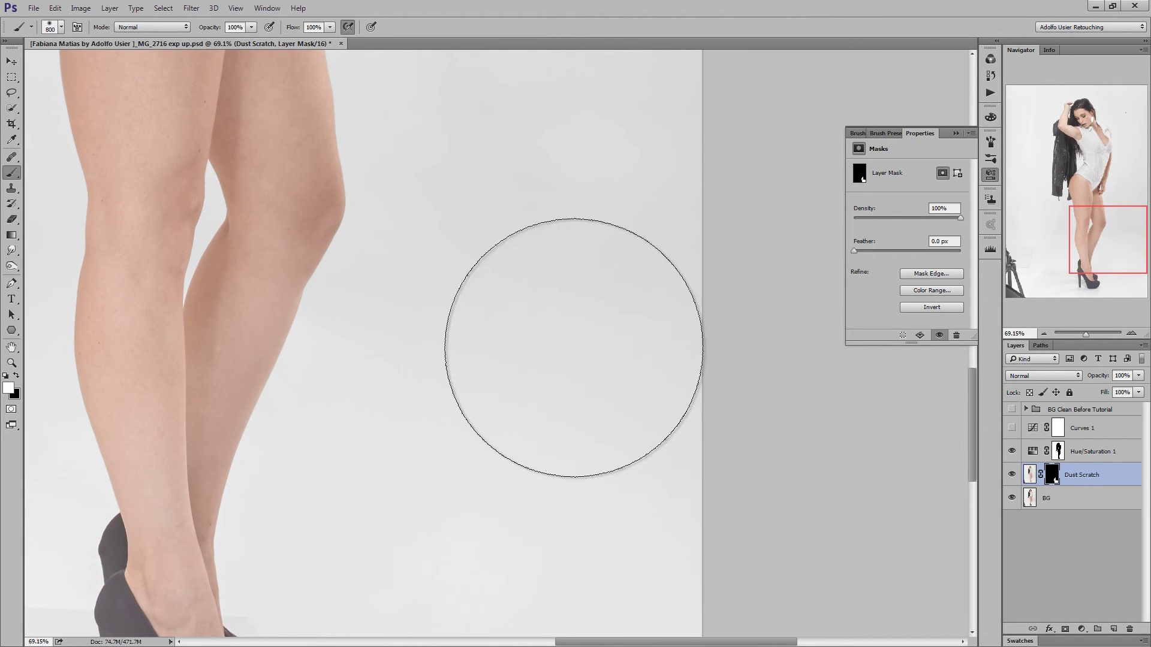
{"action": "left_click_drag", "start_coordinate": [550, 384], "coordinate": [529, 449]}
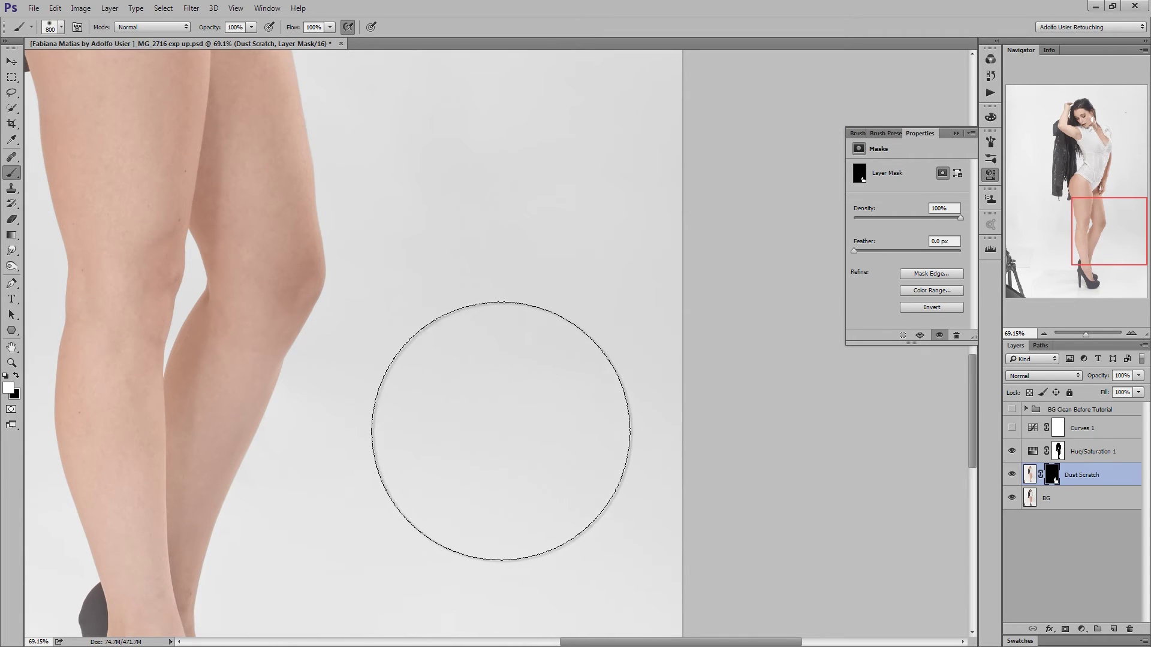
{"action": "key", "text": "z"}
{"action": "mouse_move", "coordinate": [547, 494]}
{"action": "left_mouse_down"}
{"action": "mouse_move", "coordinate": [510, 414]}
{"action": "mouse_move", "coordinate": [555, 380]}
{"action": "left_mouse_up"}
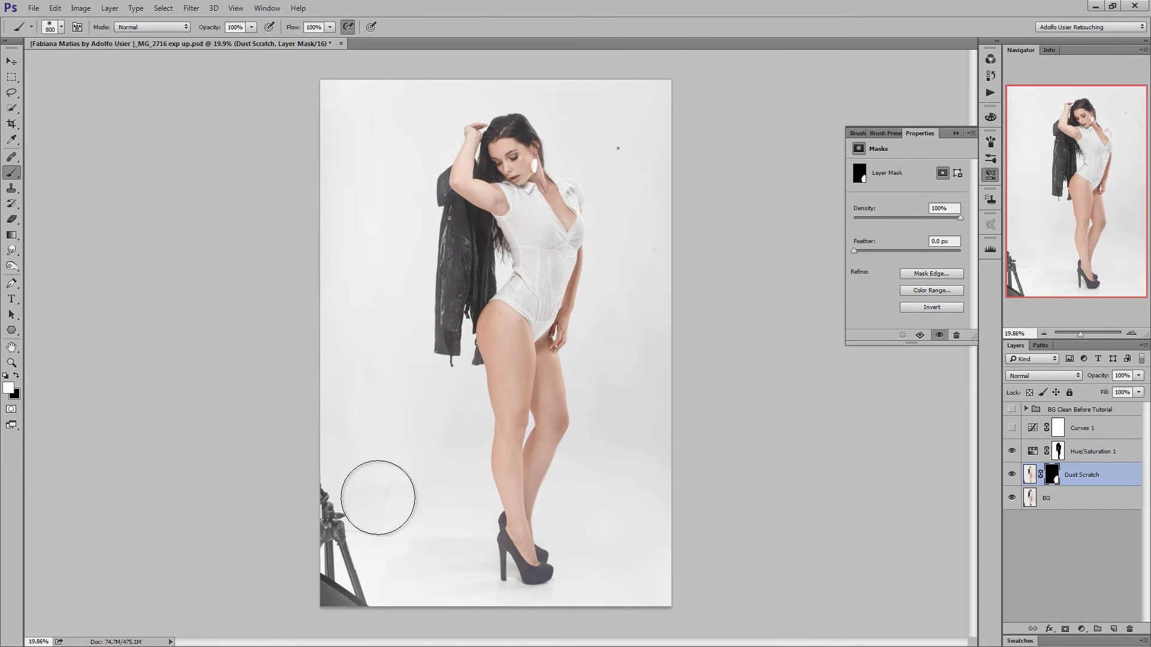
On the Dust Scratch mask, brush over the lower-left tripod and the upper backdrop speck
{"action": "mouse_move", "coordinate": [378, 497]}
{"action": "left_mouse_down"}
{"action": "mouse_move", "coordinate": [341, 488]}
{"action": "mouse_move", "coordinate": [334, 547]}
{"action": "mouse_move", "coordinate": [339, 611]}
{"action": "mouse_move", "coordinate": [368, 590]}
{"action": "left_mouse_up"}
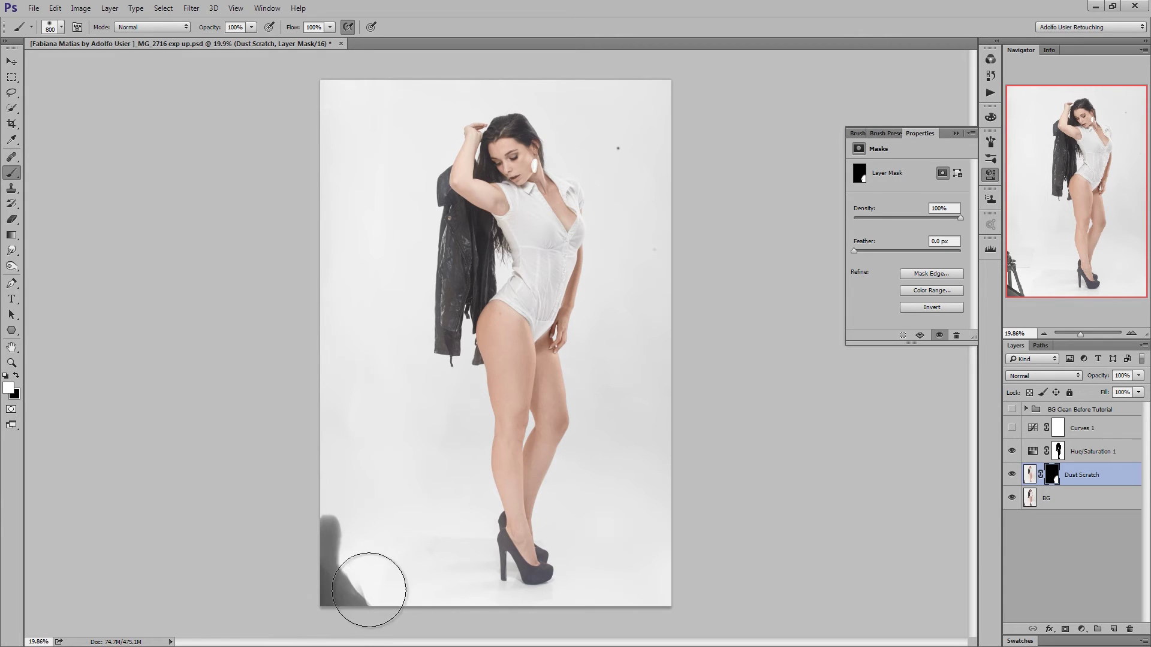
{"action": "key", "text": "bracketleft"}
{"action": "key", "text": "bracketleft"}
{"action": "key", "text": "bracketleft"}
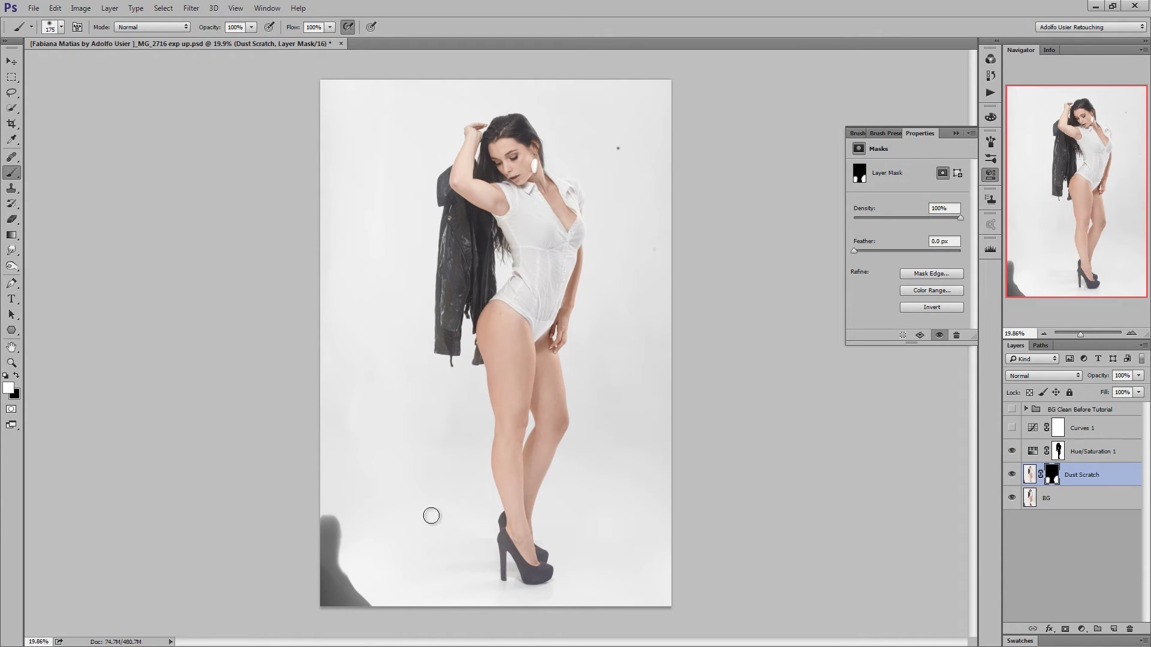
{"action": "key", "text": "bracketright"}
{"action": "key", "text": "bracketright"}
{"action": "key", "text": "bracketright"}
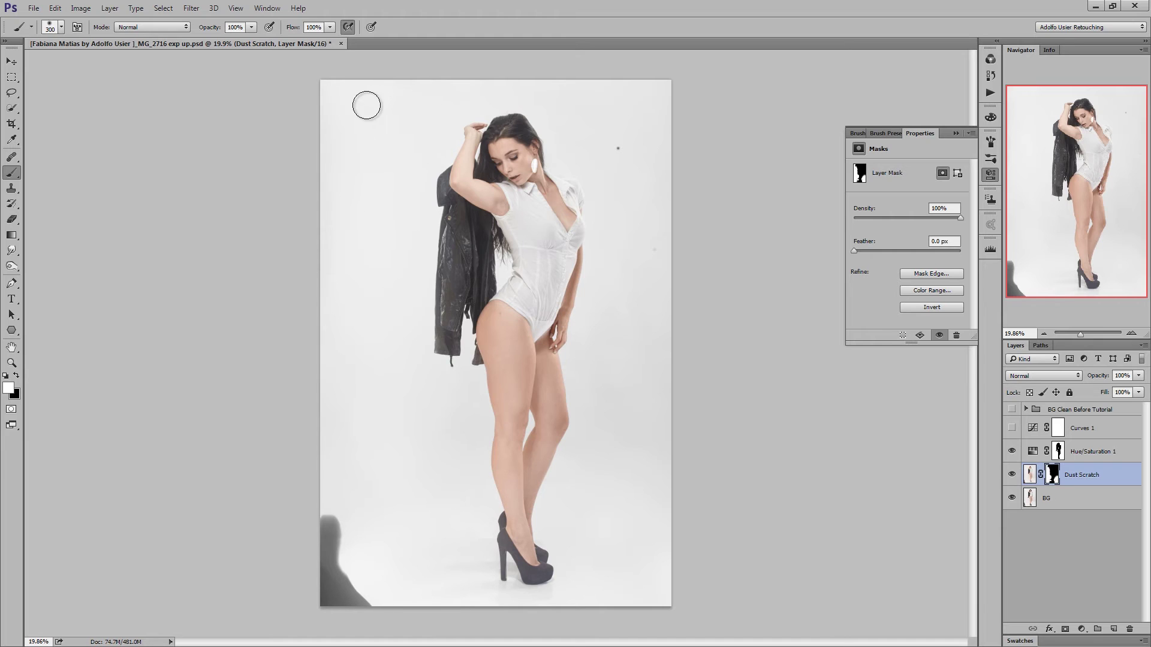
{"action": "key", "text": "bracketright"}
{"action": "key", "text": "bracketright"}
{"action": "key", "text": "bracketright"}
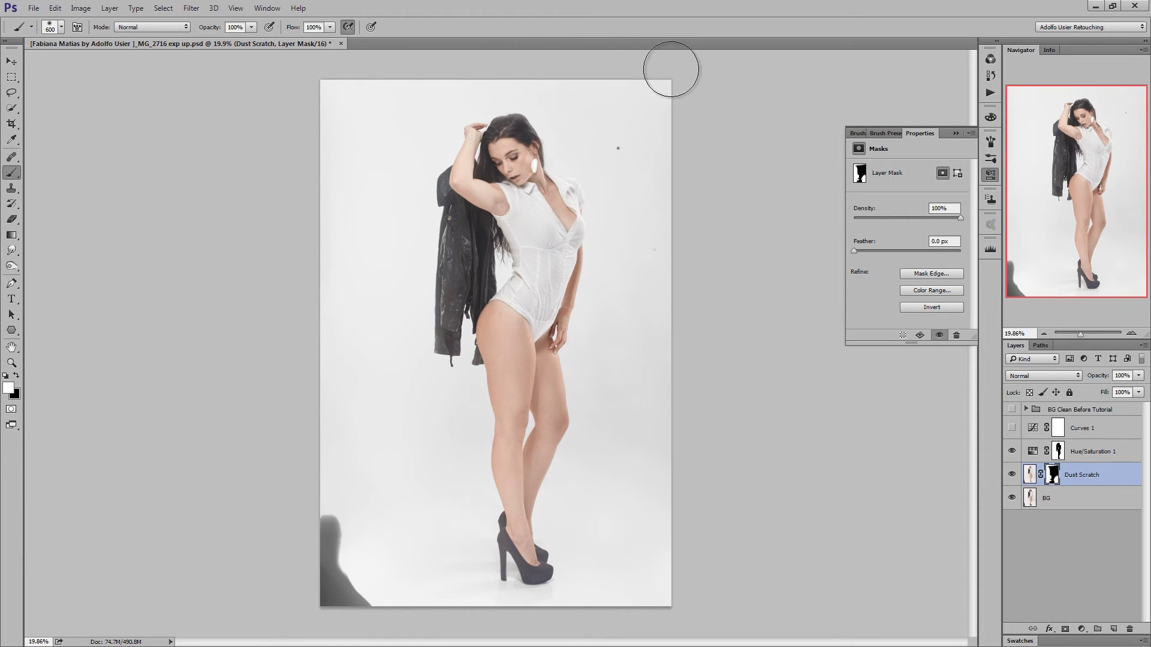
{"action": "key", "text": "bracketleft"}
{"action": "key", "text": "bracketleft"}
{"action": "key", "text": "bracketleft"}
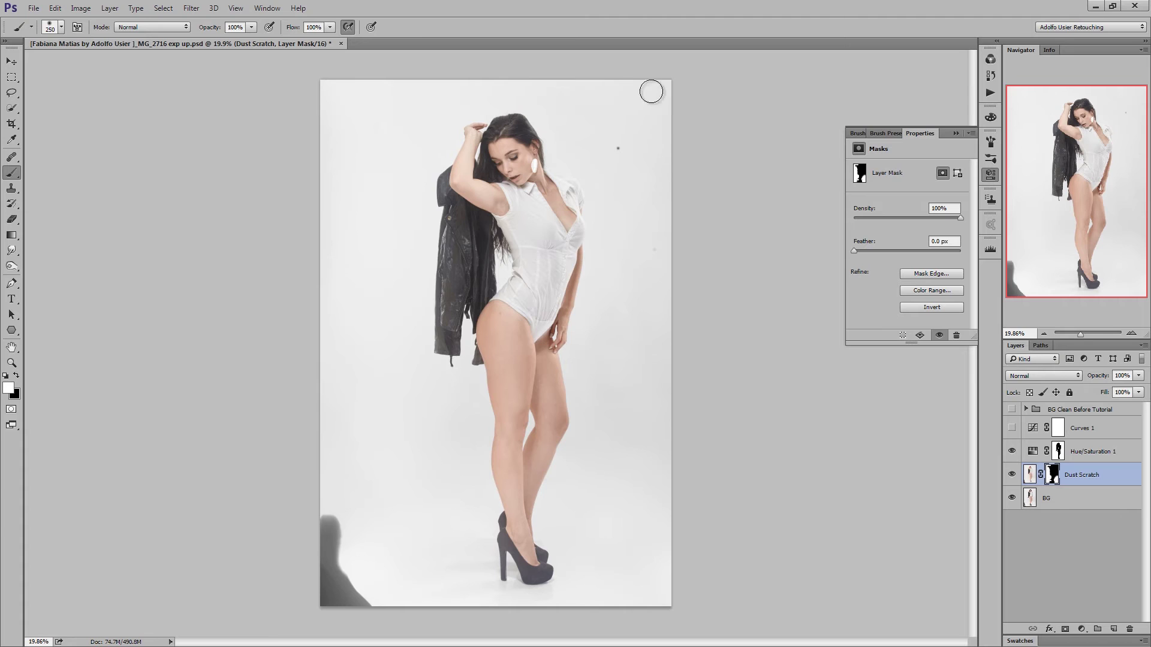
{"action": "left_click", "coordinate": [610, 144]}
Rename Curves 1 to 'S curver' and switch its visibility back on
{"action": "double_click", "coordinate": [1082, 430]}
{"action": "type", "text": "S curv"}
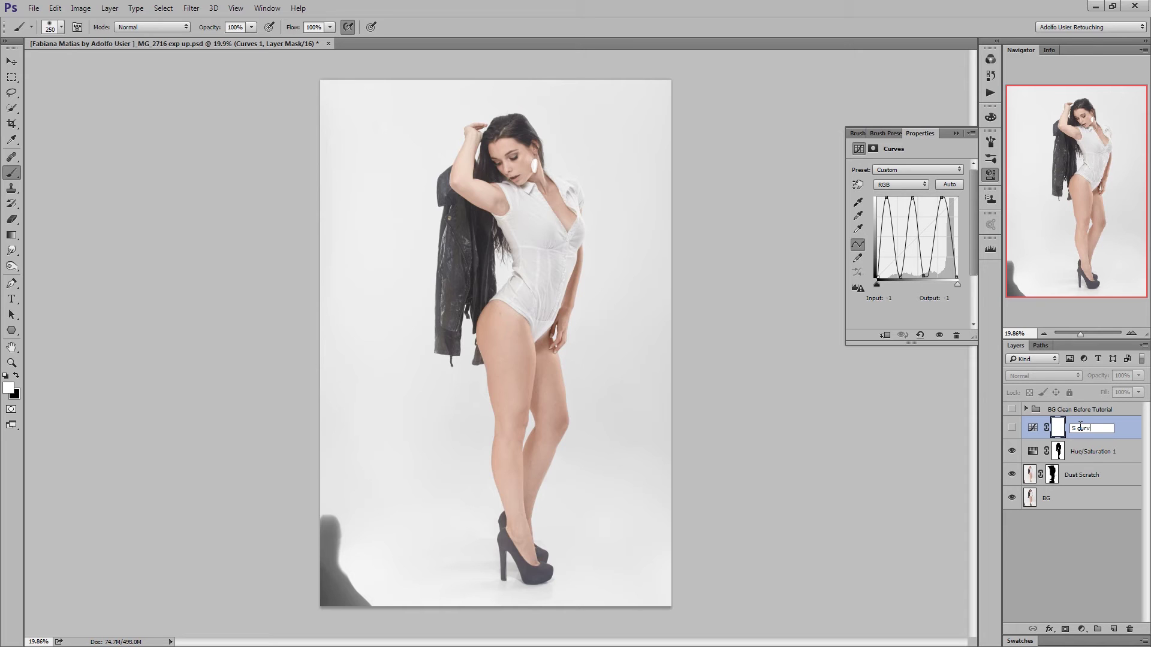
{"action": "type", "text": "er"}
{"action": "key", "text": "Return"}
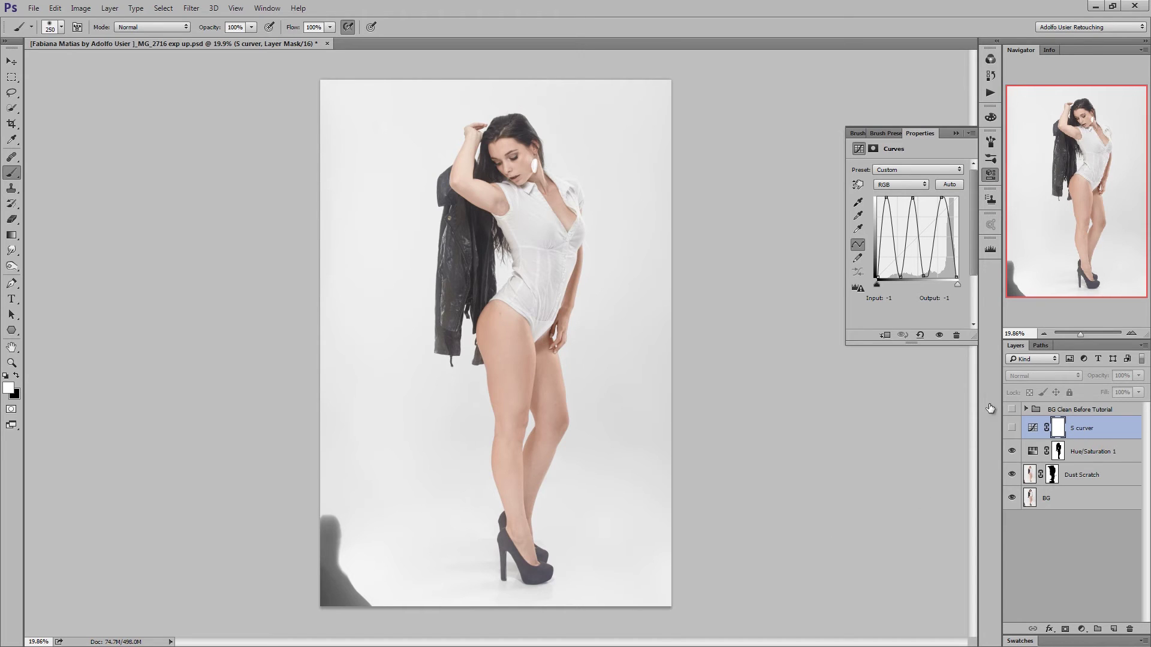
{"action": "left_click", "coordinate": [1013, 428]}
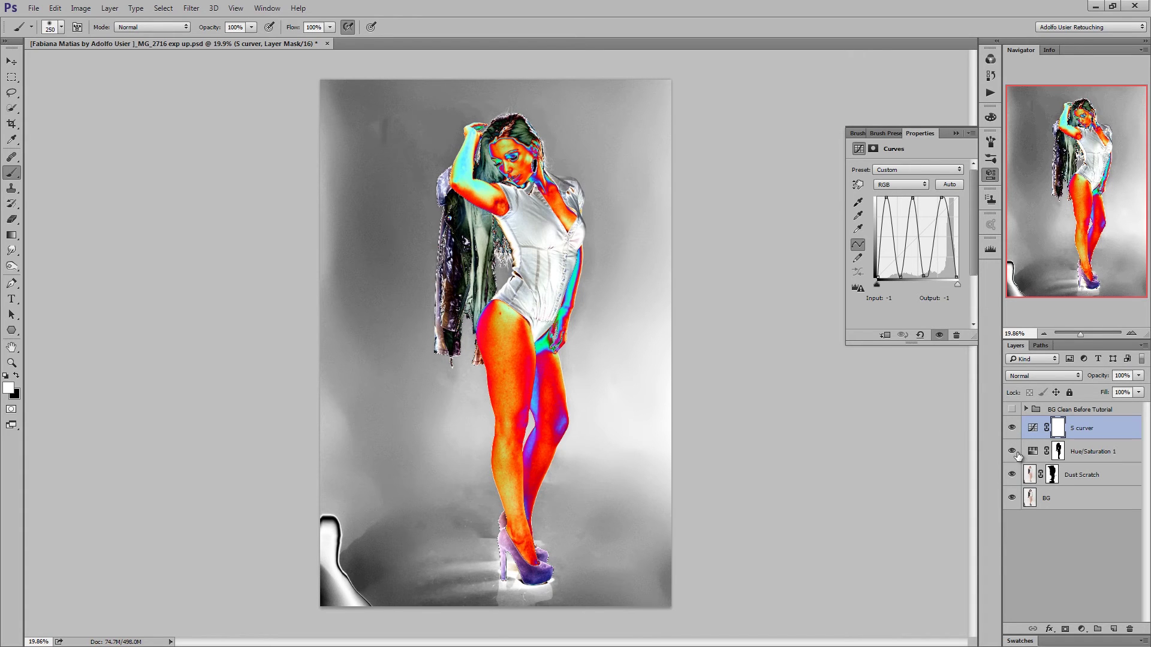
Compare Dust Scratch on and off, select its mask, then select S curver, Hue/Saturation 1 and Dust Scratch
{"action": "left_click", "coordinate": [1013, 477]}
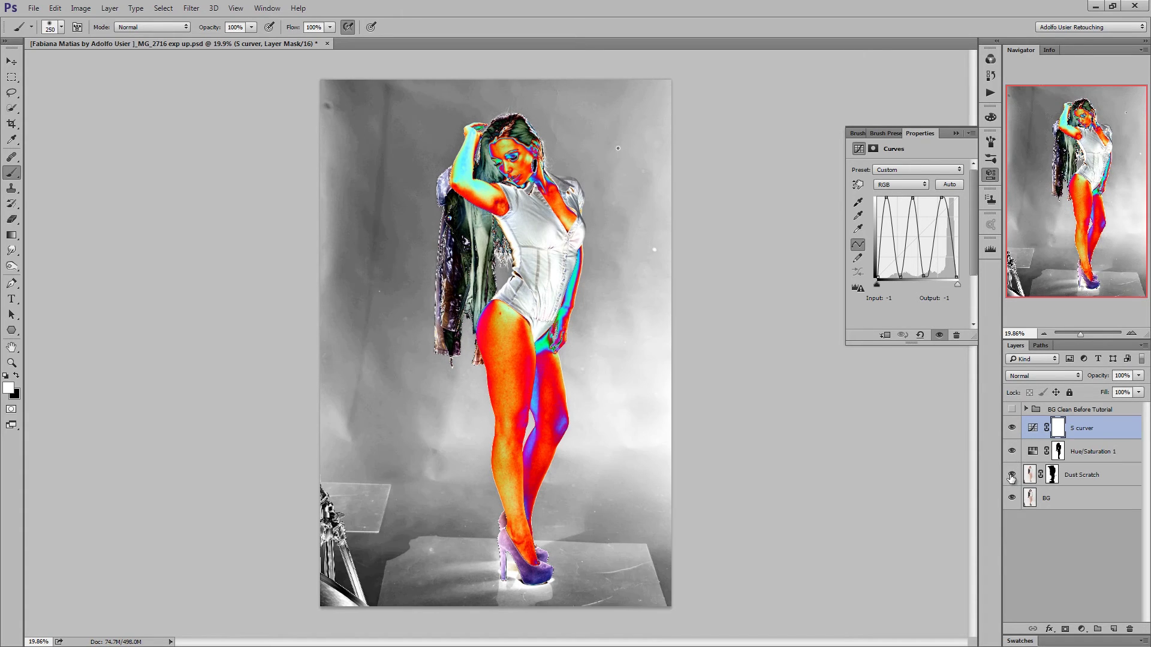
{"action": "left_click", "coordinate": [1012, 477]}
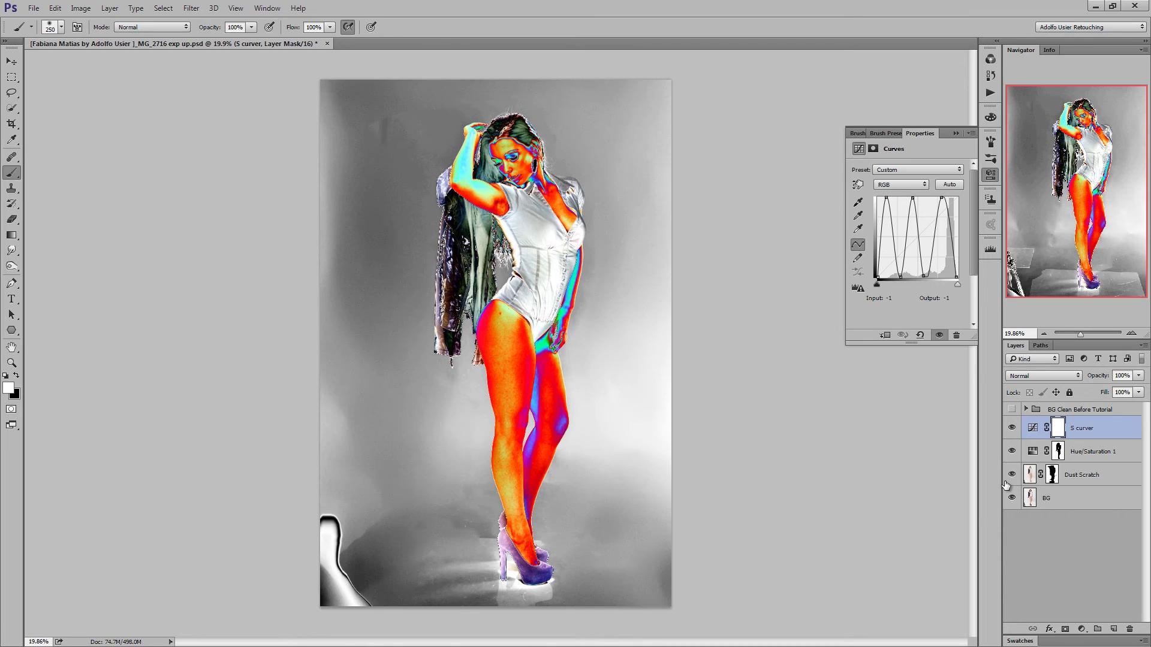
{"action": "left_click", "coordinate": [1053, 476]}
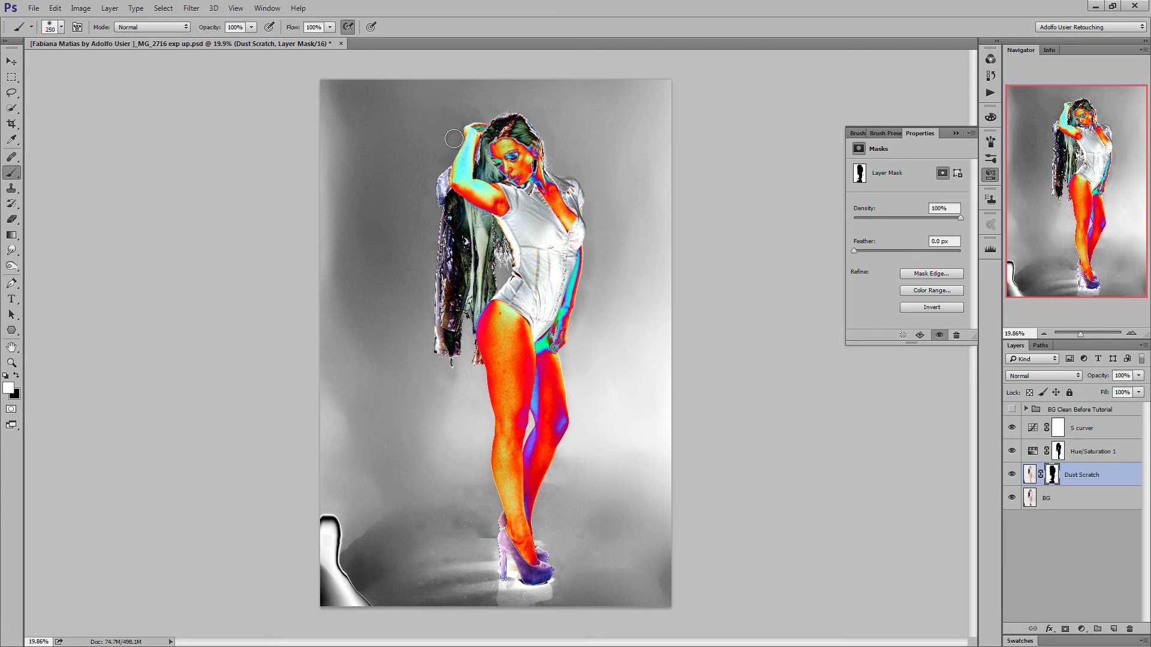
{"action": "key", "text": "bracketleft"}
{"action": "key", "text": "bracketleft"}
{"action": "key", "text": "bracketleft"}
{"action": "key", "text": "bracketright"}
{"action": "key", "text": "bracketright"}
{"action": "key", "text": "bracketright"}
{"action": "key", "text": "bracketleft"}
{"action": "key", "text": "bracketleft"}
{"action": "key", "text": "bracketleft"}
{"action": "left_click", "coordinate": [1085, 429], "text": "shift"}
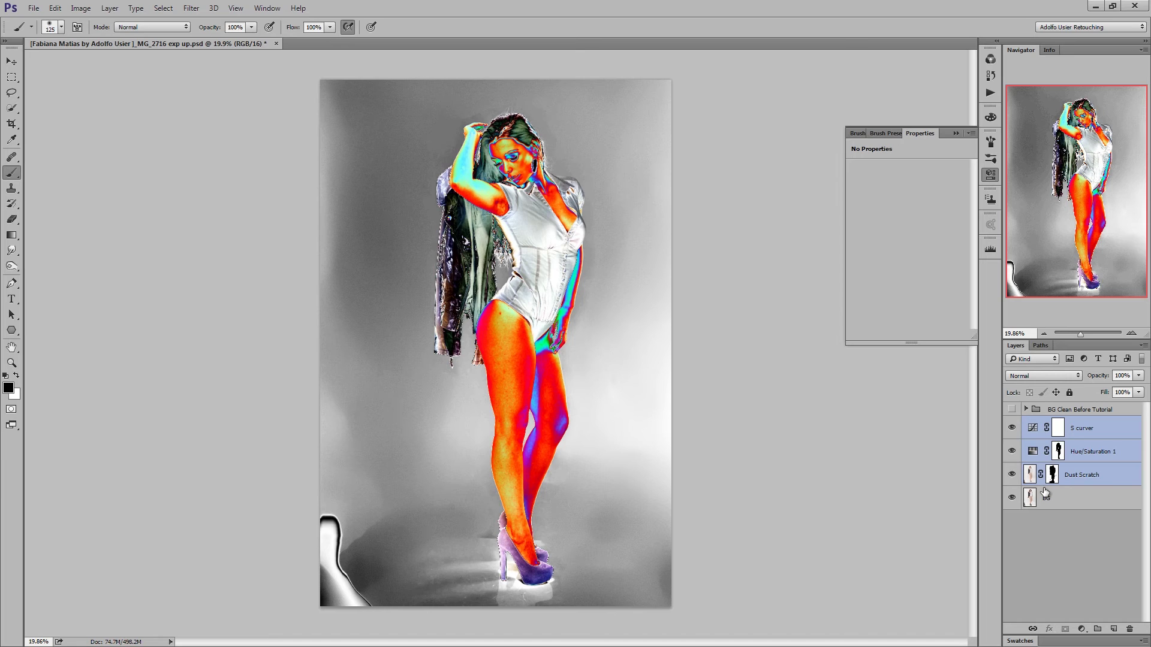
Group the selected layers as 'Depois' and move S curver out above the group
{"action": "key", "text": "ctrl+g"}
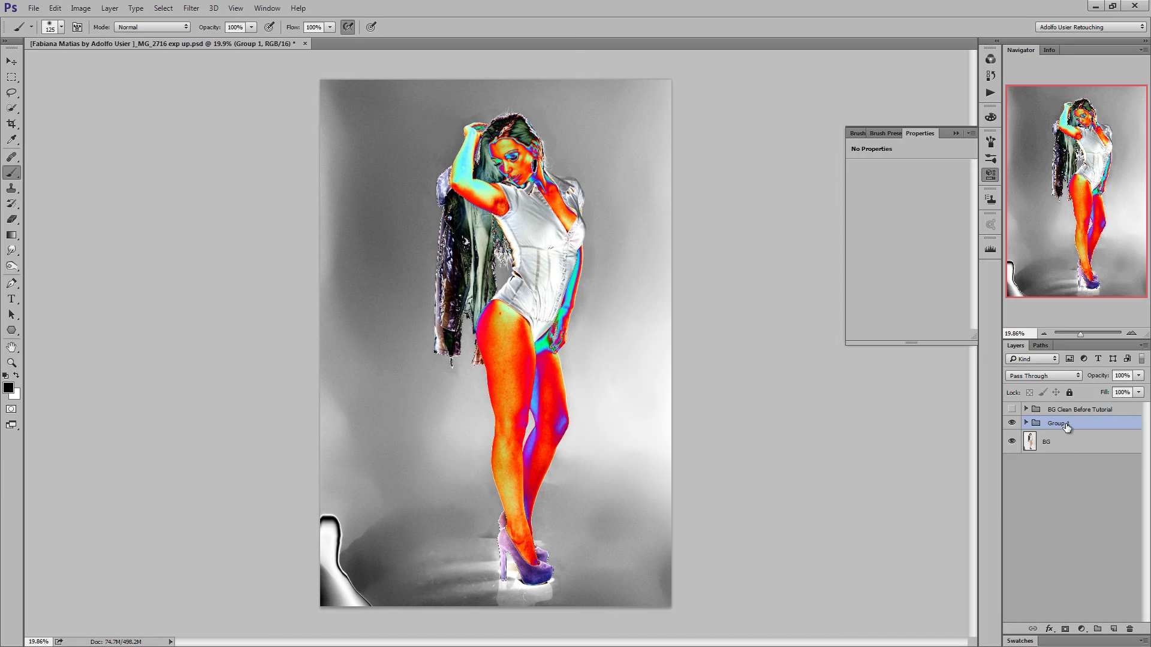
{"action": "double_click", "coordinate": [1060, 424]}
{"action": "type", "text": "Depois"}
{"action": "key", "text": "Return"}
{"action": "left_click", "coordinate": [1012, 423]}
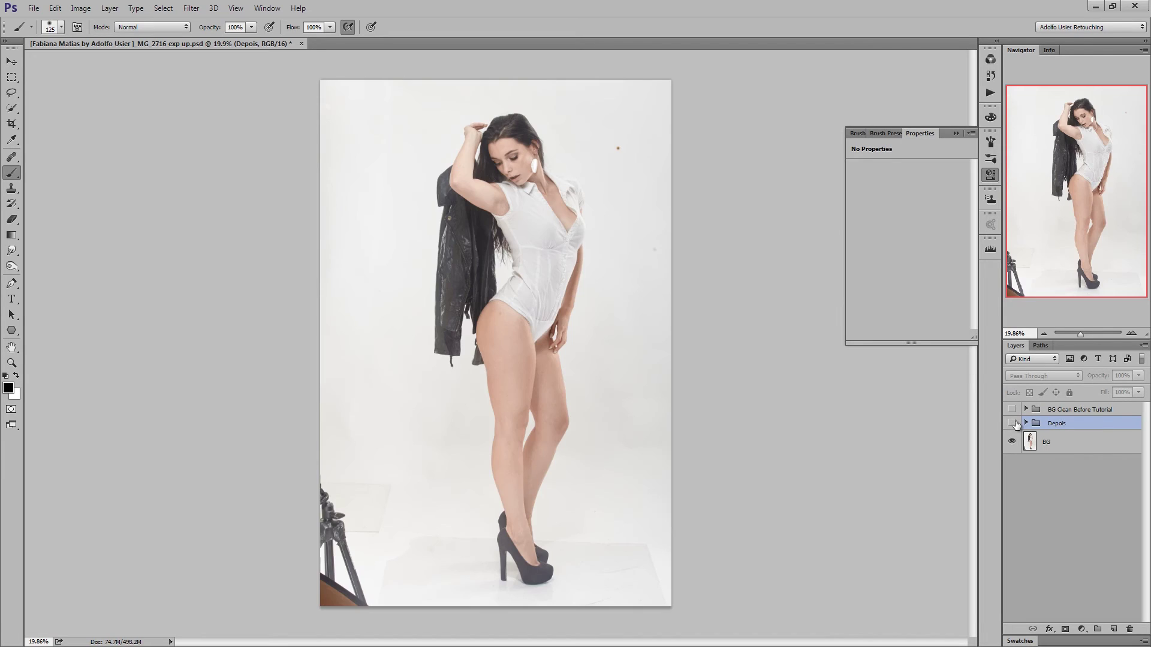
{"action": "left_click", "coordinate": [1012, 423]}
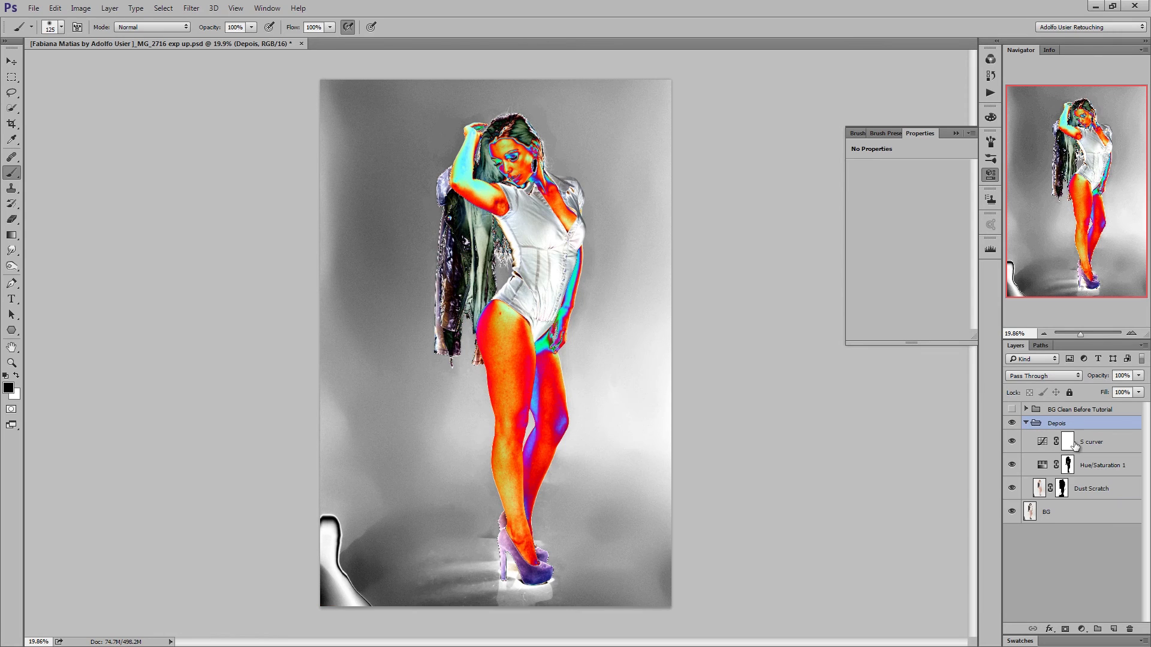
{"action": "left_click_drag", "start_coordinate": [1087, 421], "coordinate": [1065, 408]}
{"action": "left_click", "coordinate": [1066, 430]}
Toggle the Depois group on and off repeatedly for a before/after comparison
{"action": "left_click", "coordinate": [1025, 446]}
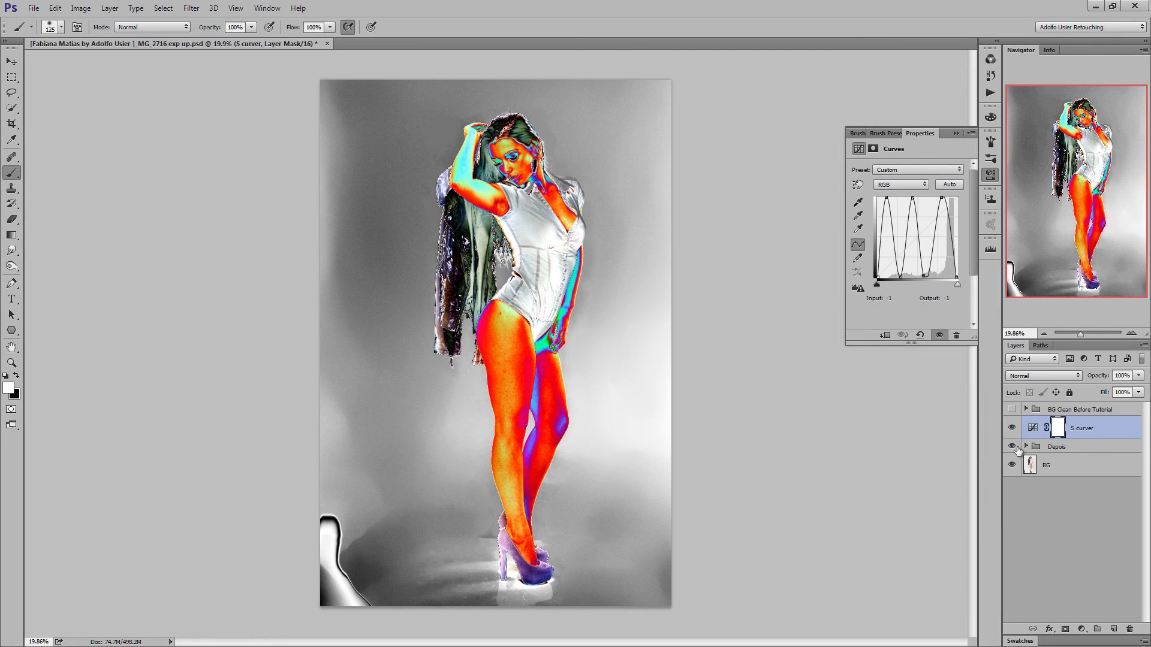
{"action": "left_click", "coordinate": [1012, 447]}
{"action": "left_click", "coordinate": [1013, 448]}
{"action": "left_click", "coordinate": [1012, 450]}
{"action": "left_click", "coordinate": [1013, 449]}
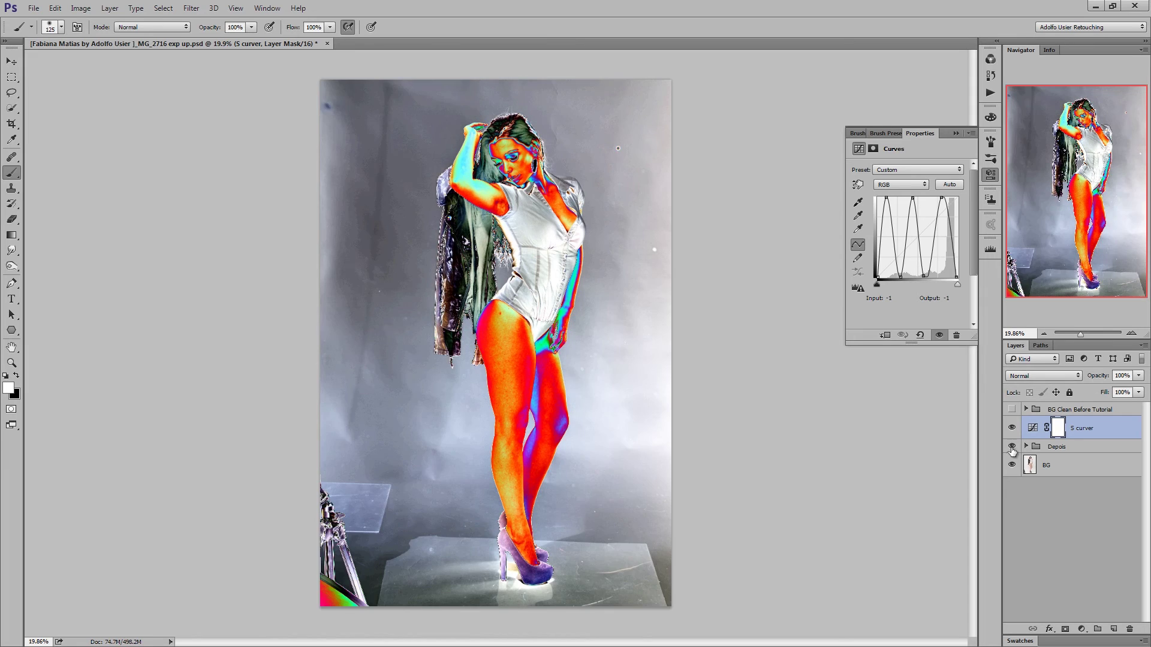
{"action": "left_click", "coordinate": [1012, 450]}
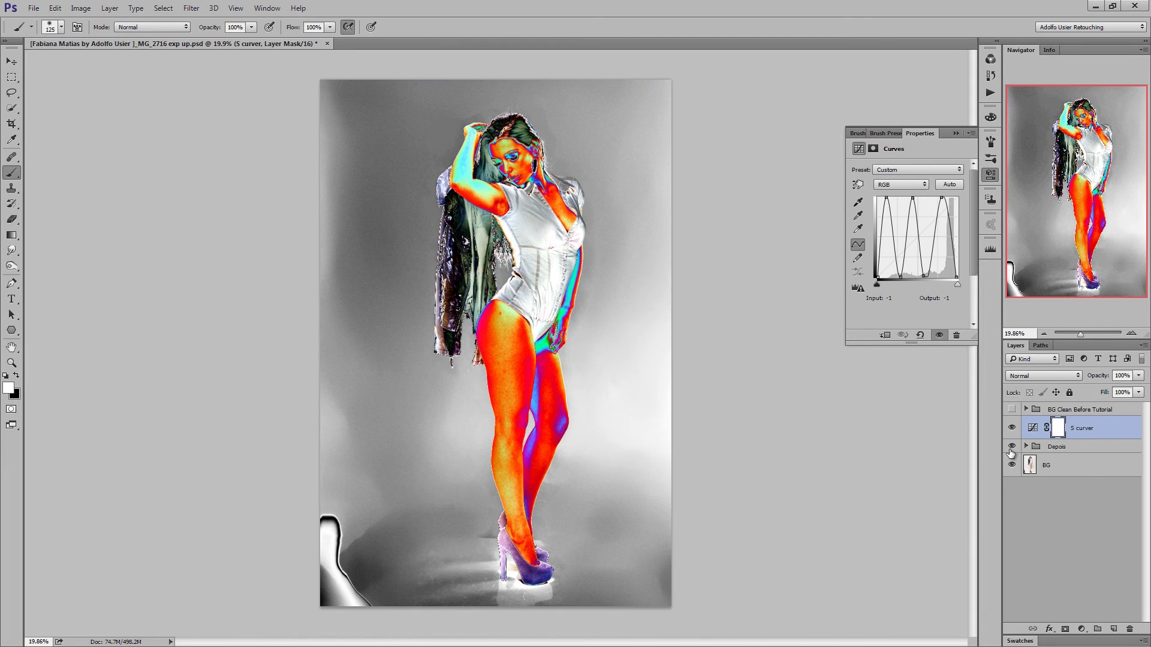
{"action": "left_click", "coordinate": [1012, 448]}
Add an empty Layer 1 above Dust Scratch inside the Depois group
{"action": "left_click", "coordinate": [1025, 448]}
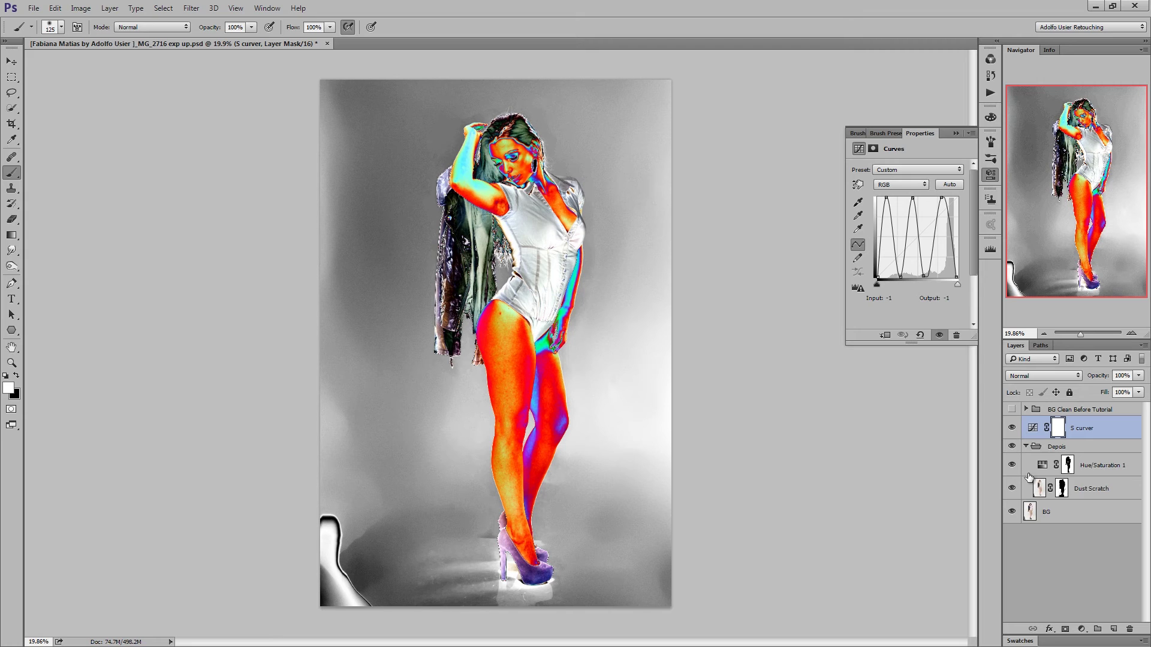
{"action": "left_click", "coordinate": [1083, 490]}
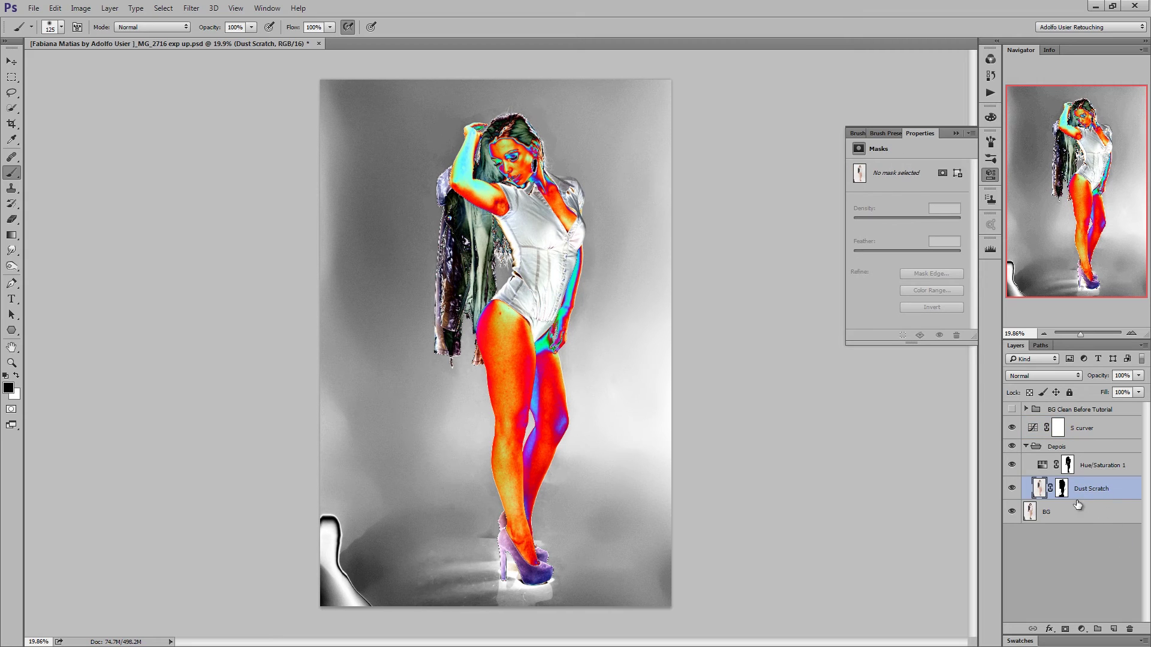
{"action": "left_click", "coordinate": [1113, 629]}
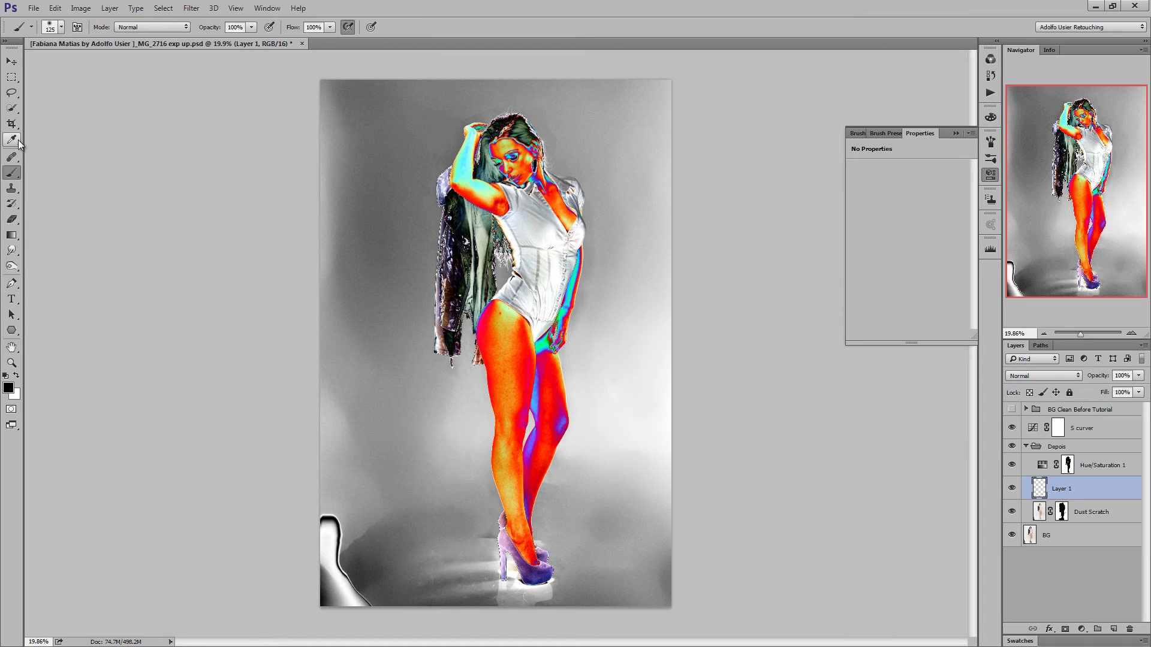
With the Clone Stamp, sample clean floor and clone over the bright lower-left shape
{"action": "left_click", "coordinate": [21, 190]}
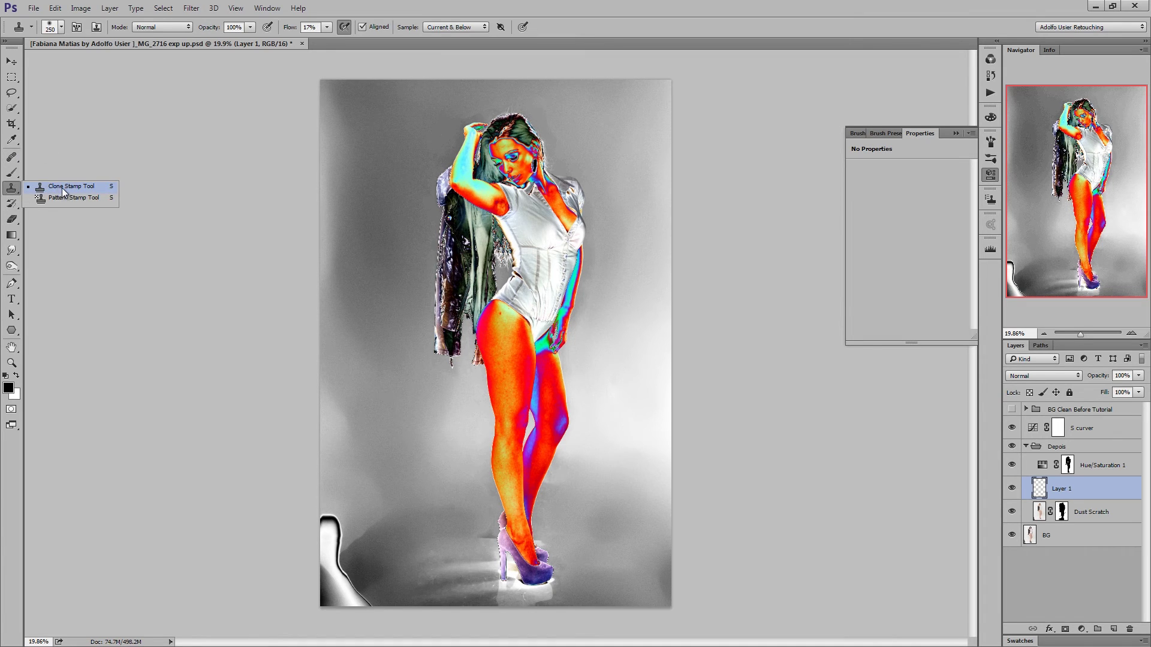
{"action": "left_click", "coordinate": [63, 190]}
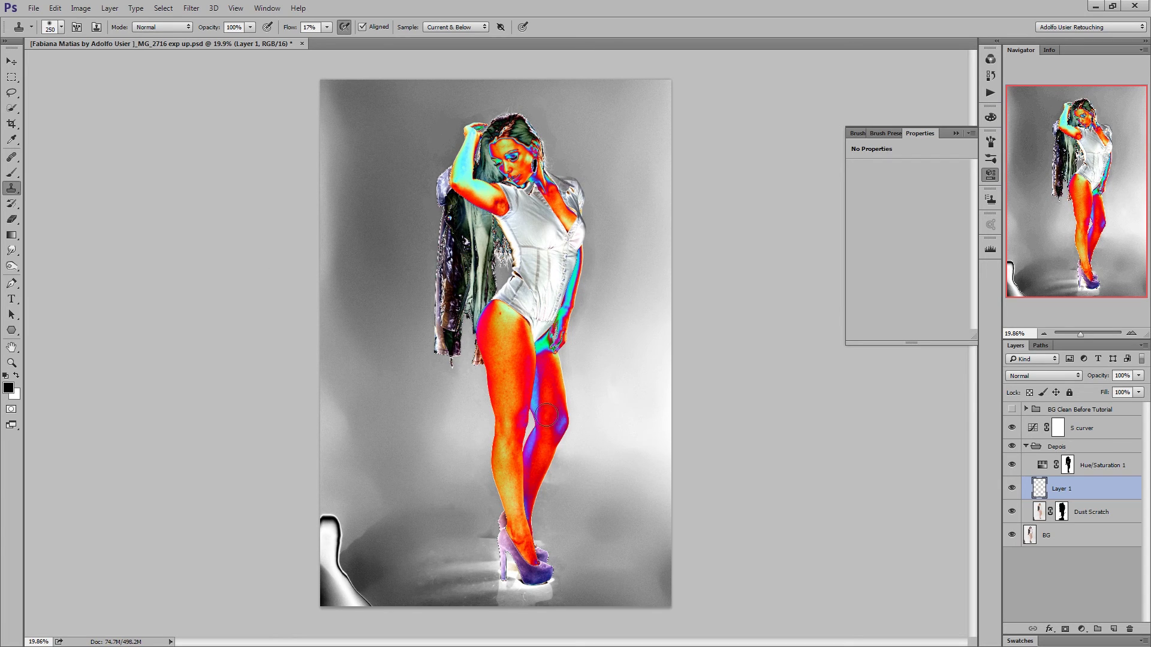
{"action": "key", "text": "bracketright"}
{"action": "key", "text": "bracketright"}
{"action": "key", "text": "bracketright"}
{"action": "key", "text": "bracketright"}
{"action": "key", "text": "bracketleft"}
{"action": "key", "text": "bracketleft"}
{"action": "key", "text": "bracketleft"}
{"action": "key", "text": "bracketleft"}
{"action": "key", "text": "bracketleft"}
{"action": "mouse_move", "coordinate": [339, 529]}
{"action": "left_mouse_down"}
{"action": "mouse_move", "coordinate": [323, 575]}
{"action": "mouse_move", "coordinate": [323, 532]}
{"action": "mouse_move", "coordinate": [335, 600]}
{"action": "left_mouse_up"}
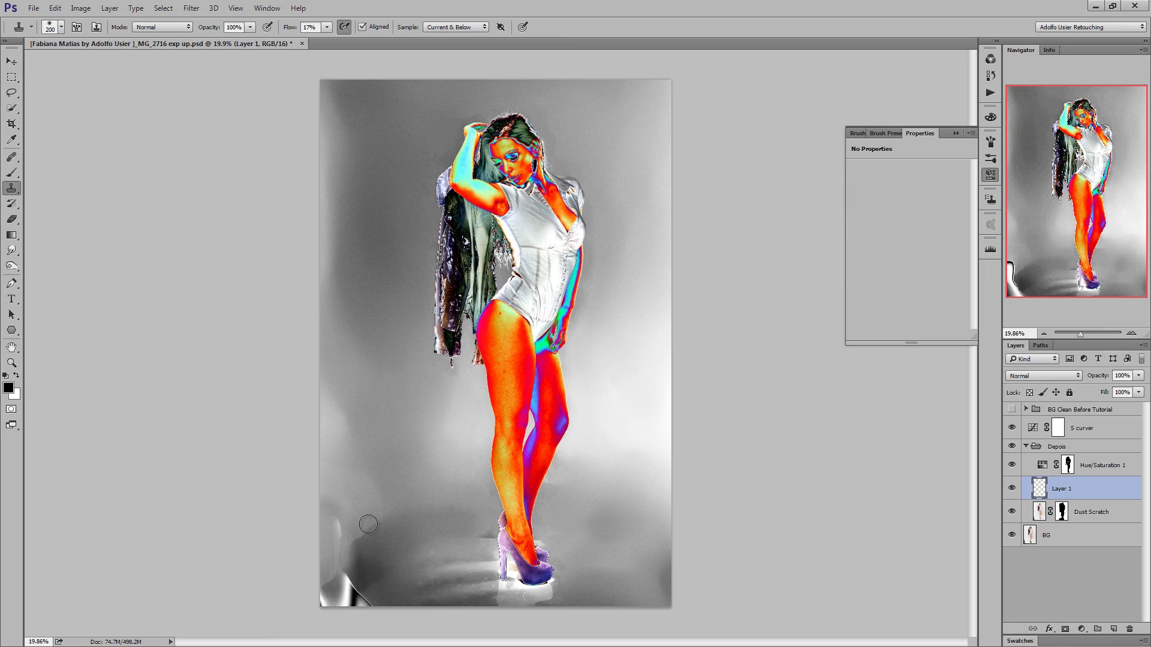
{"action": "key", "text": "bracketright"}
{"action": "left_click", "coordinate": [374, 544], "text": "alt"}
{"action": "left_click_drag", "start_coordinate": [355, 572], "coordinate": [364, 629]}
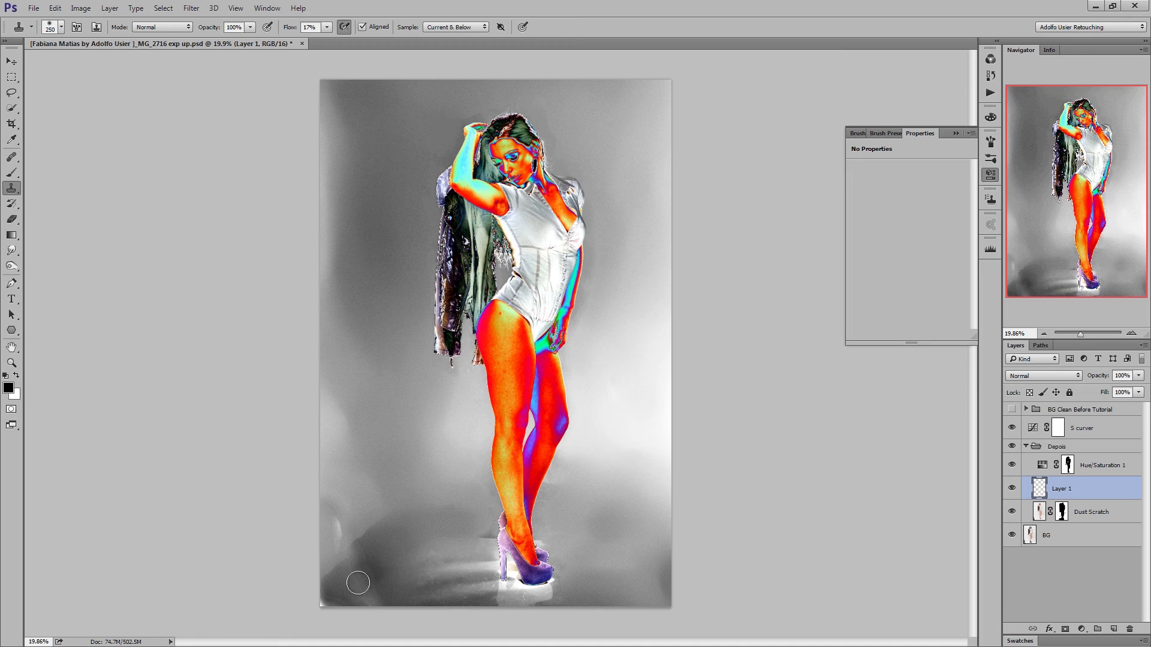
Touch up the remaining bright lower-left floor patches, then hide S curver
{"action": "left_click", "coordinate": [324, 522]}
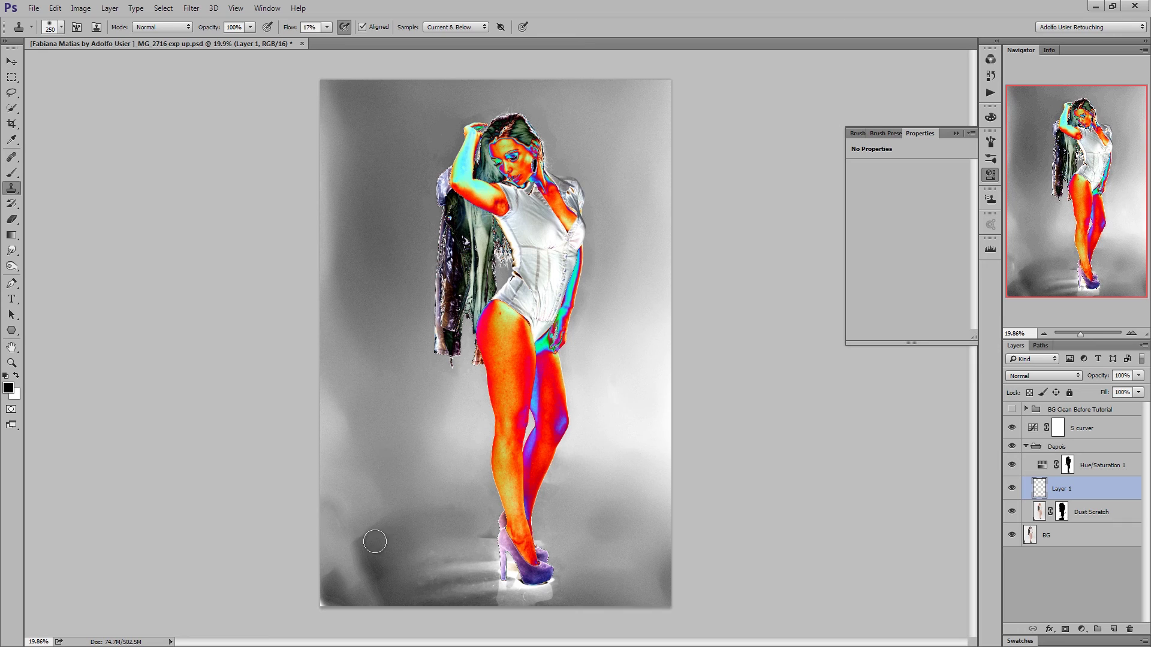
{"action": "left_click", "coordinate": [356, 596]}
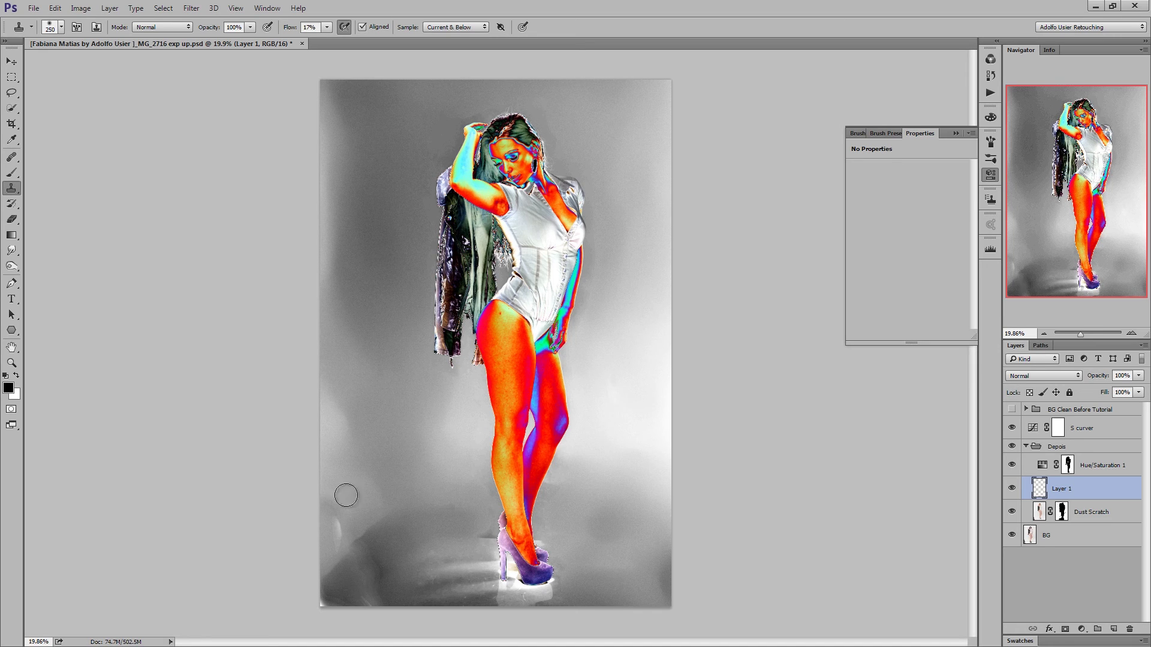
{"action": "left_click_drag", "start_coordinate": [337, 528], "coordinate": [334, 539]}
{"action": "left_click", "coordinate": [339, 529]}
{"action": "left_click", "coordinate": [370, 545]}
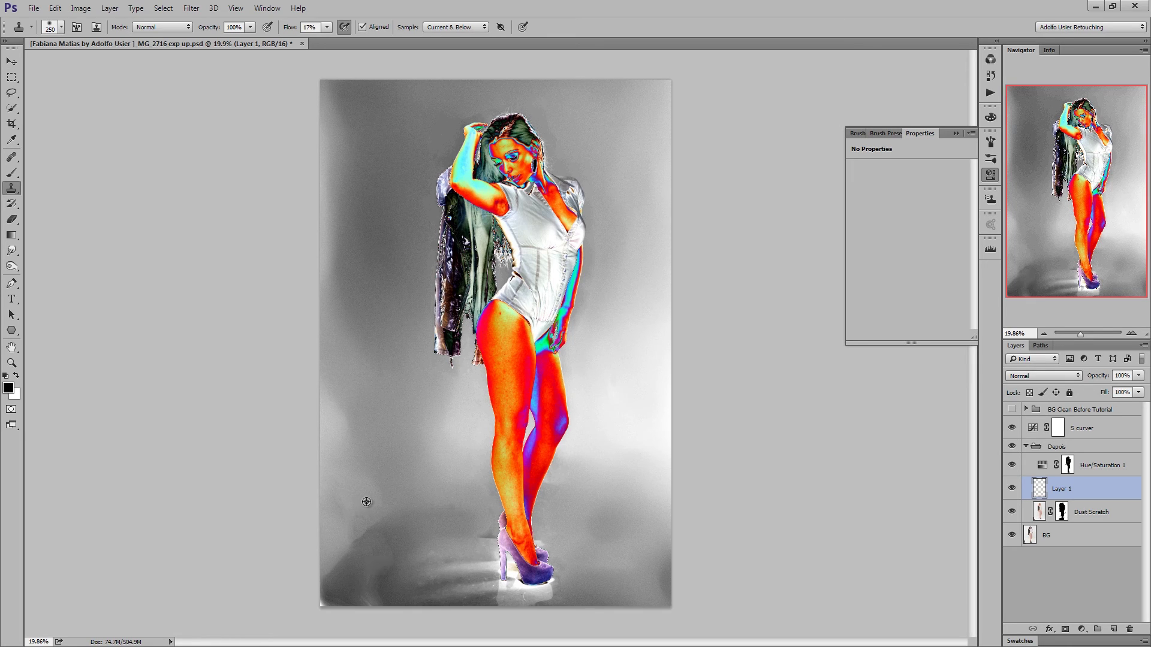
{"action": "left_click", "coordinate": [352, 524]}
{"action": "left_click", "coordinate": [362, 578], "text": "alt"}
{"action": "left_click", "coordinate": [371, 599]}
{"action": "left_click", "coordinate": [1013, 428]}
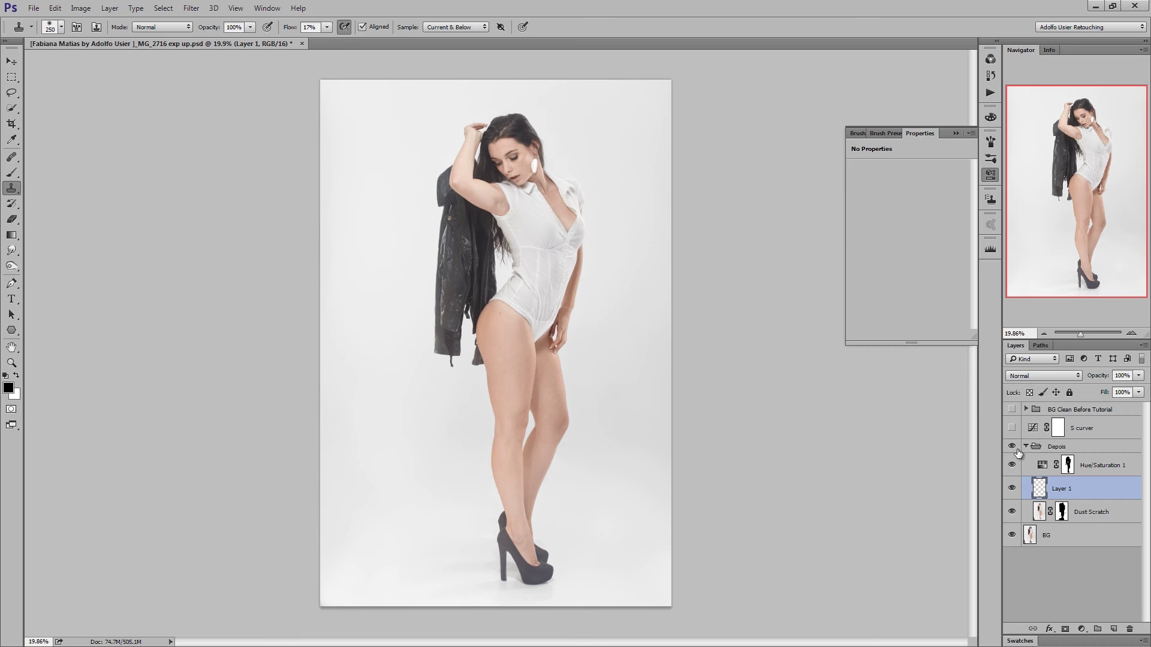
Toggle the Depois group to compare the retouched photo with the original
{"action": "left_click", "coordinate": [1013, 446]}
{"action": "left_click", "coordinate": [1012, 446]}
{"action": "left_click", "coordinate": [1012, 447]}
Add a Levels 1 layer with input levels 31 and 245, then collapse Depois
{"action": "left_click", "coordinate": [1081, 629]}
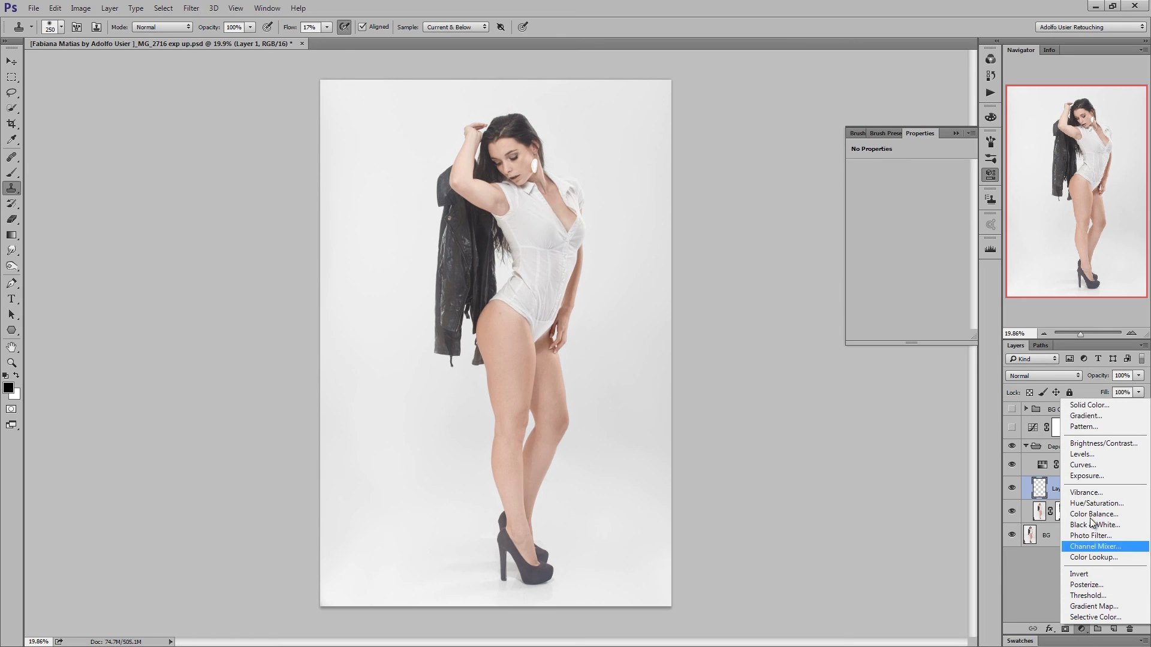
{"action": "left_click", "coordinate": [1082, 455]}
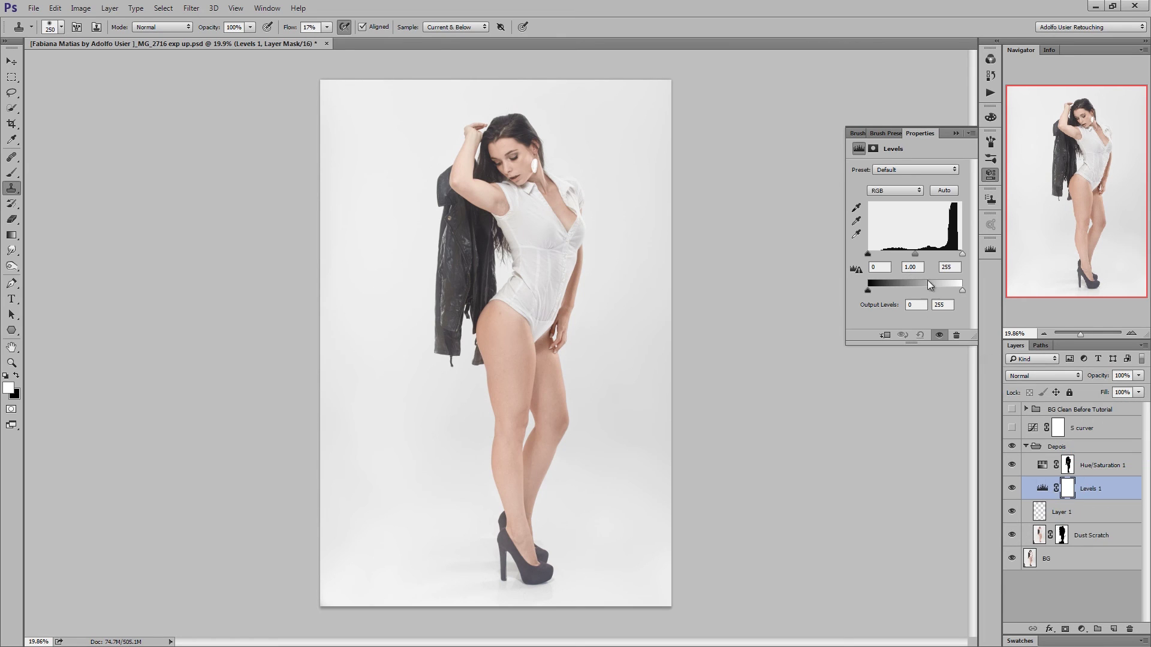
{"action": "left_click_drag", "start_coordinate": [962, 253], "coordinate": [959, 254]}
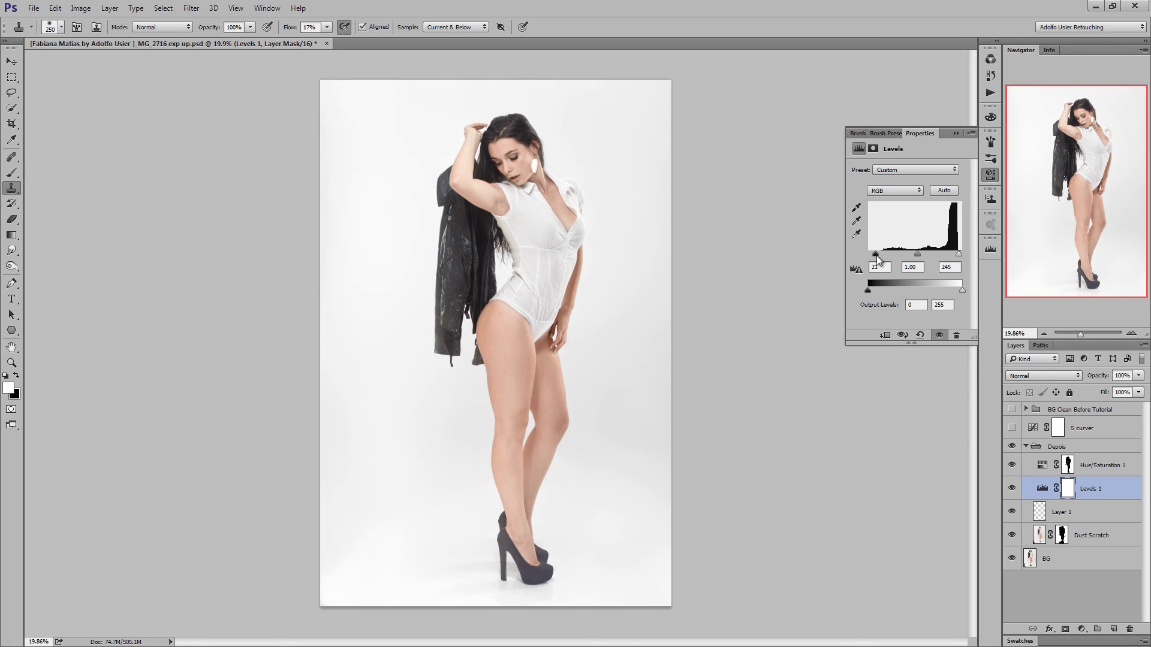
{"action": "left_click_drag", "start_coordinate": [871, 254], "coordinate": [879, 254]}
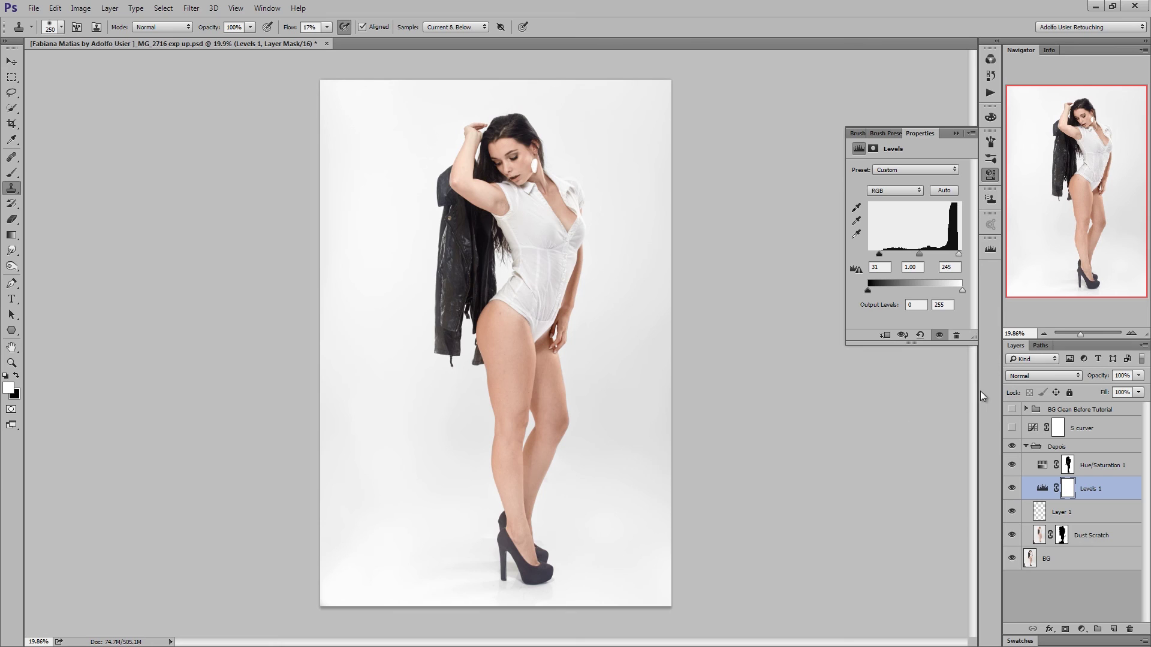
{"action": "left_click", "coordinate": [1026, 447]}
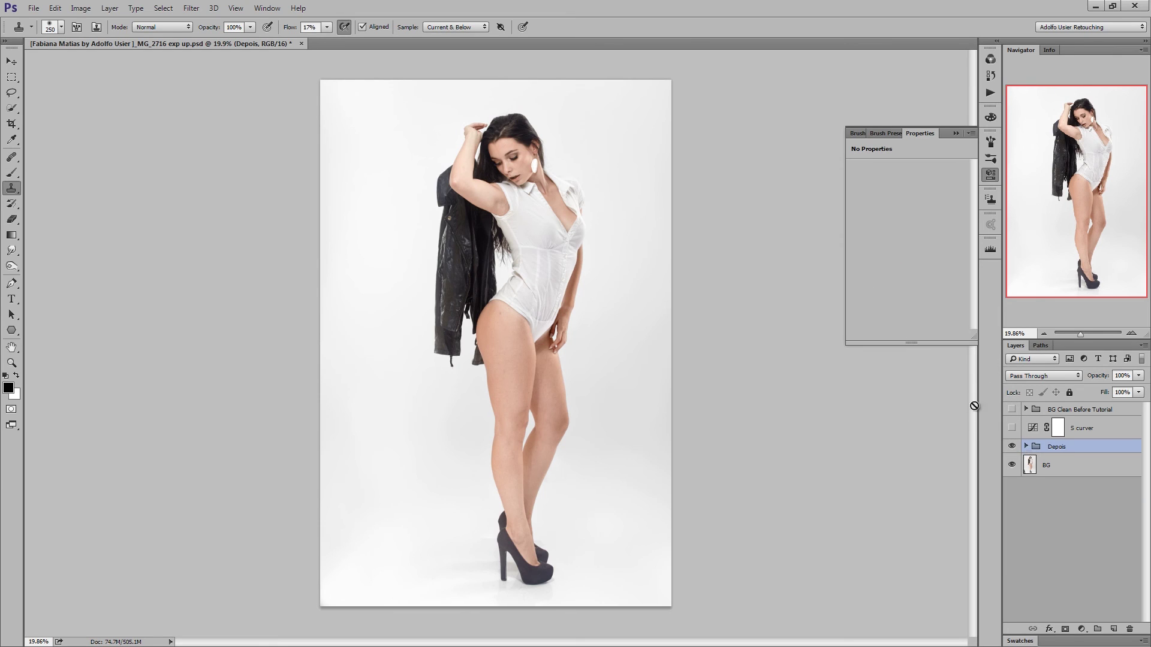
{"action": "left_click", "coordinate": [1012, 428]}
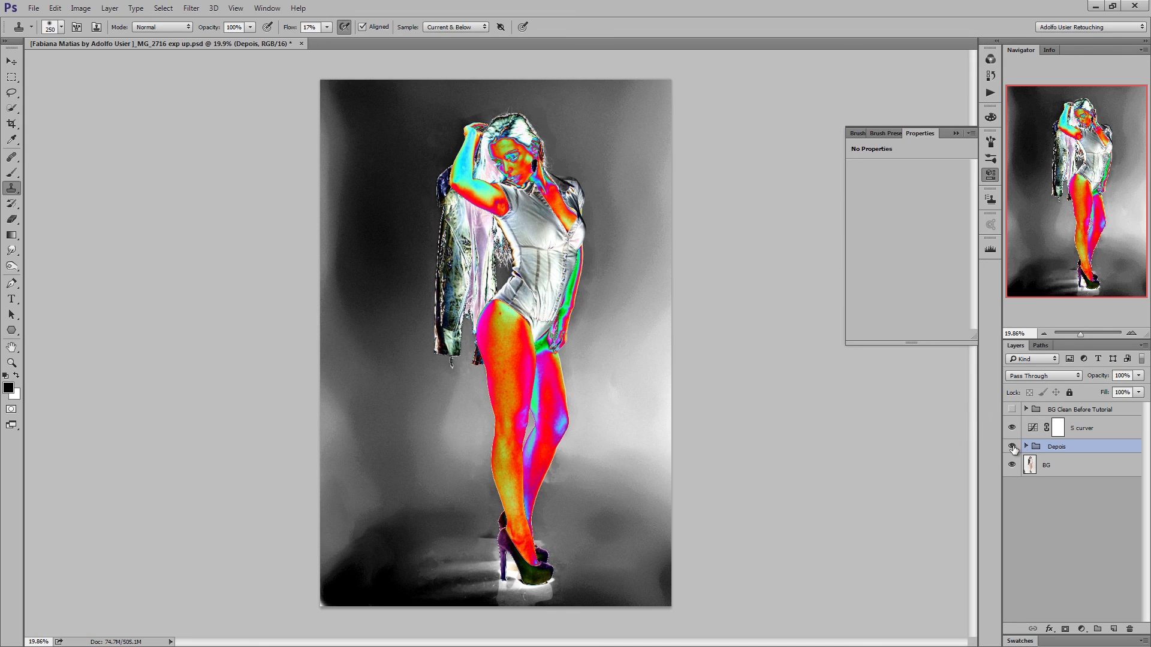
{"action": "left_click", "coordinate": [1012, 446]}
{"action": "left_click", "coordinate": [1012, 447]}
{"action": "left_click", "coordinate": [1012, 446]}
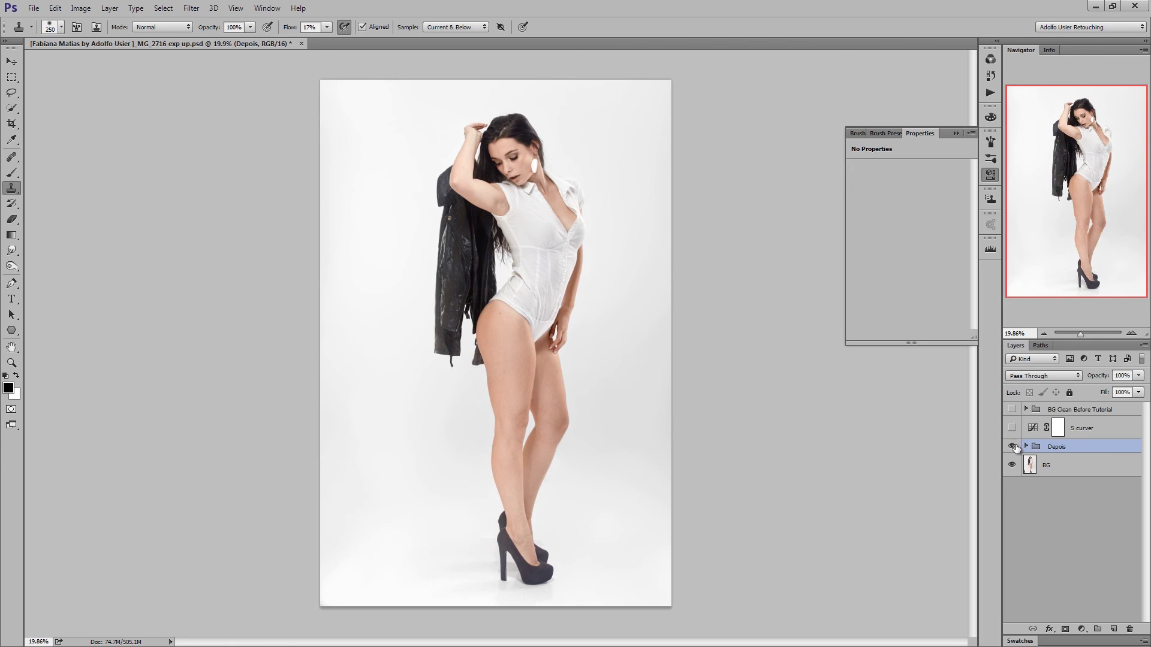
{"action": "left_click", "coordinate": [1012, 446]}
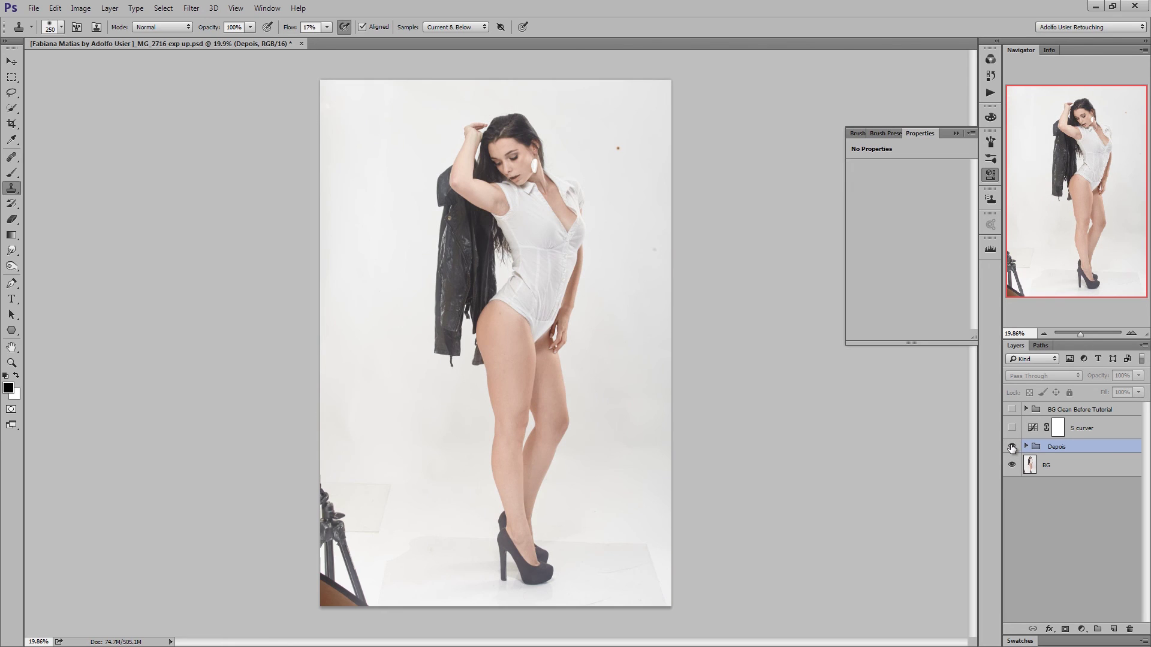
{"action": "left_click", "coordinate": [1012, 446]}
{"action": "left_click", "coordinate": [1012, 447]}
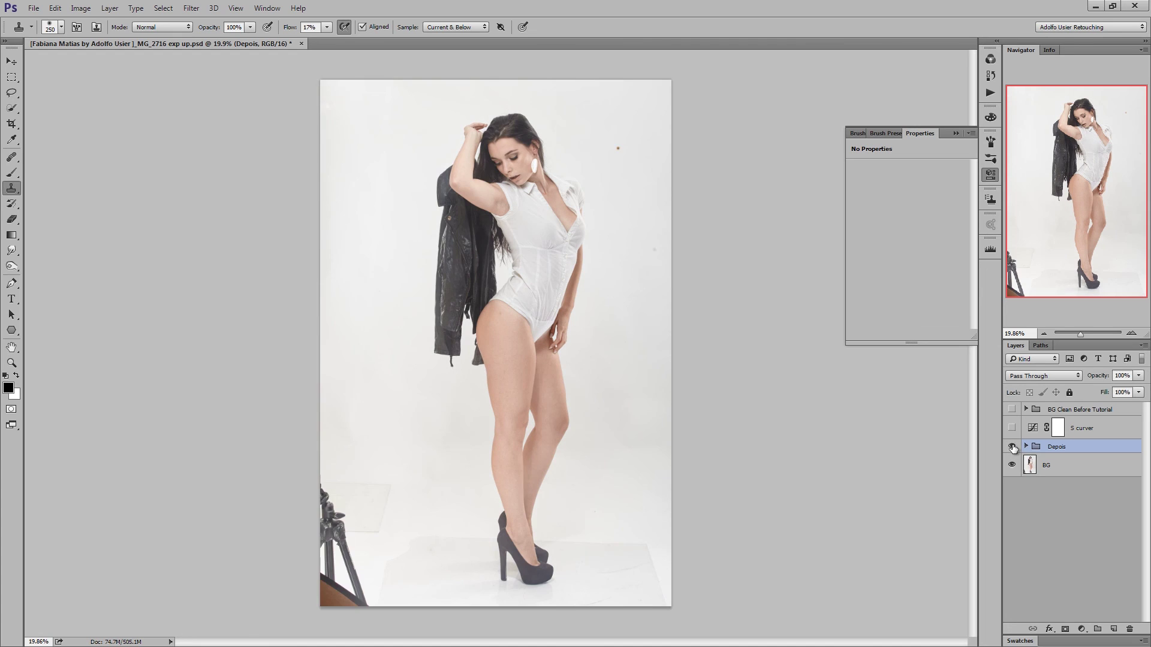
{"action": "left_click", "coordinate": [1012, 446]}
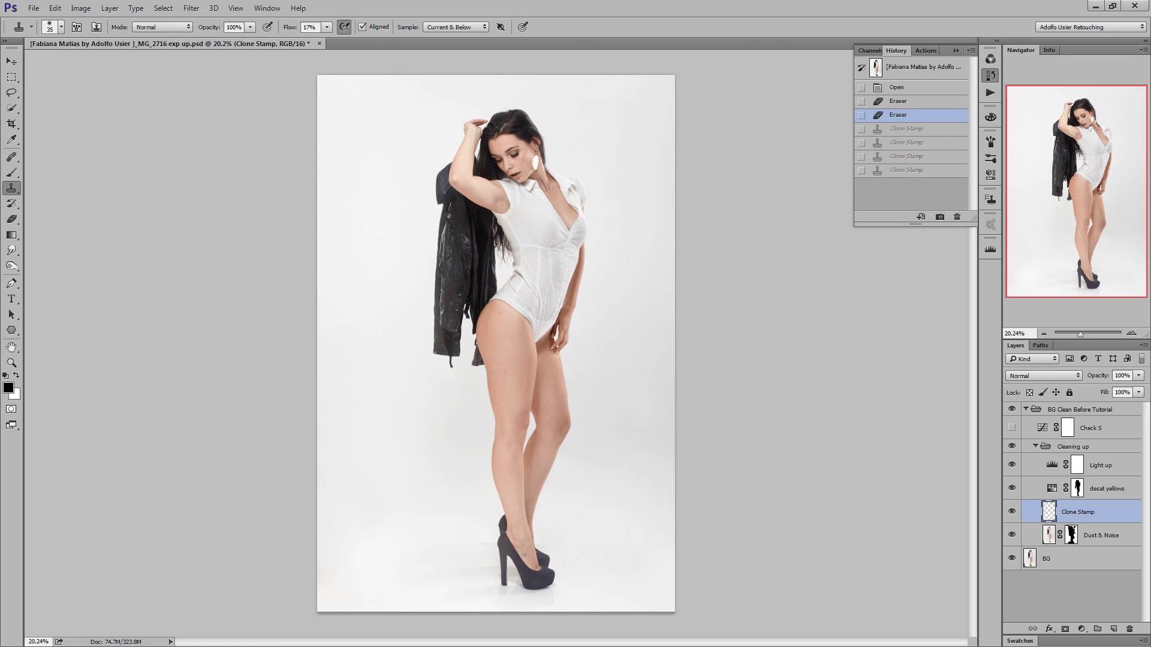
Zoom in on the shoes, sample clean background left of the shoe, and stamp beside it
{"action": "left_click_drag", "start_coordinate": [514, 551], "coordinate": [602, 568]}
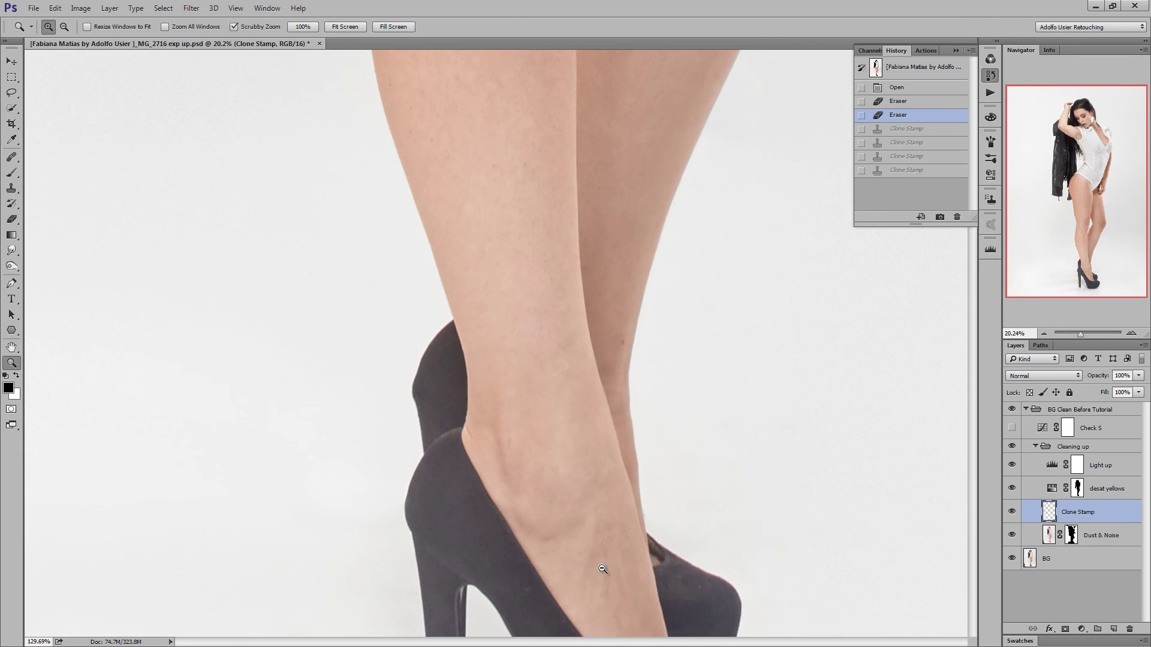
{"action": "scroll", "coordinate": [600, 560], "scroll_direction": "down", "scroll_amount": 1}
{"action": "scroll", "coordinate": [600, 560], "scroll_direction": "down", "scroll_amount": 2}
{"action": "scroll", "coordinate": [599, 561], "scroll_direction": "down", "scroll_amount": 2}
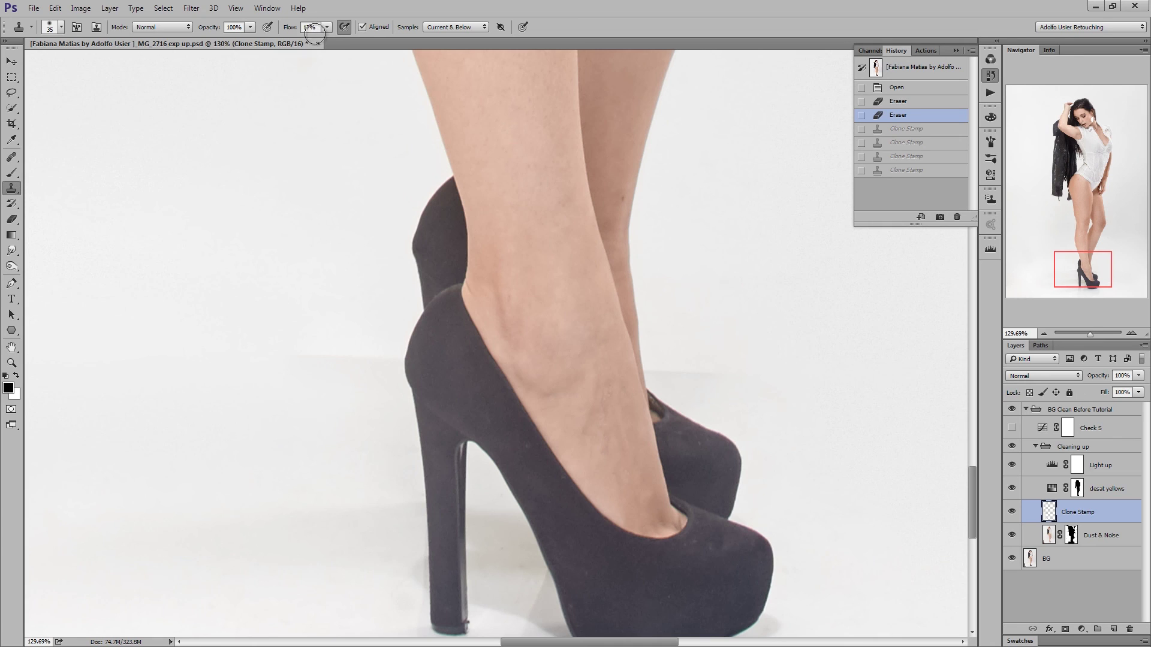
{"action": "left_click", "coordinate": [381, 319], "text": "alt"}
{"action": "left_click", "coordinate": [356, 311]}
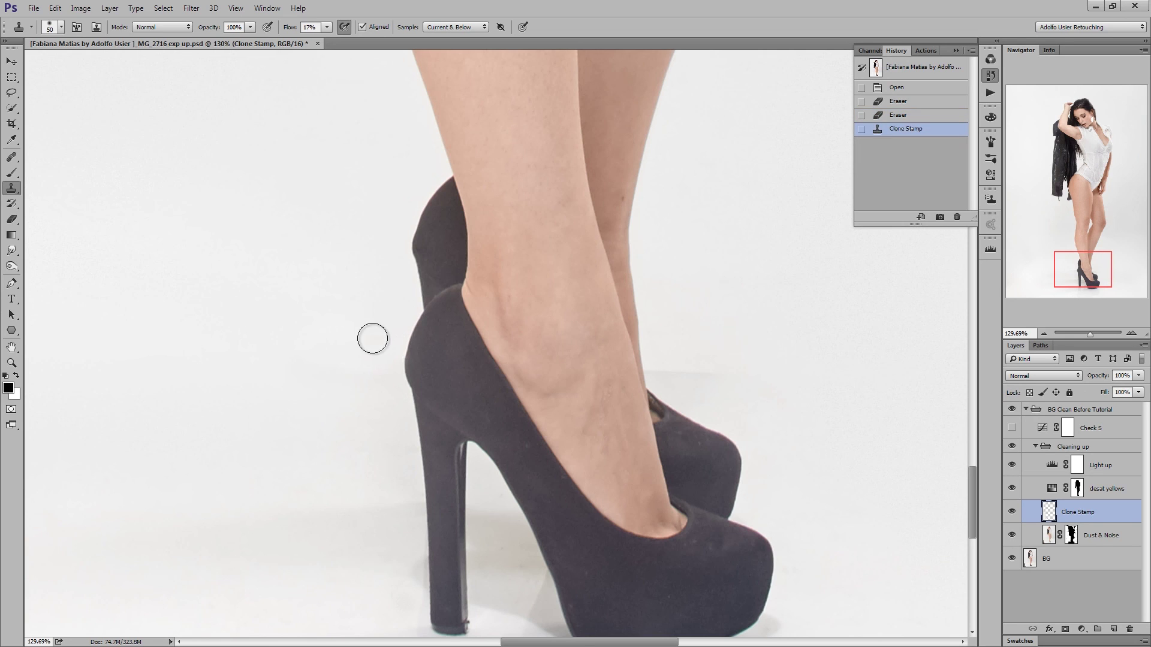
Clone-stamp the floor near the shoe and along the gap beside the ankle, resizing the brush
{"action": "key", "text": "bracketright"}
{"action": "key", "text": "bracketright"}
{"action": "key", "text": "bracketright"}
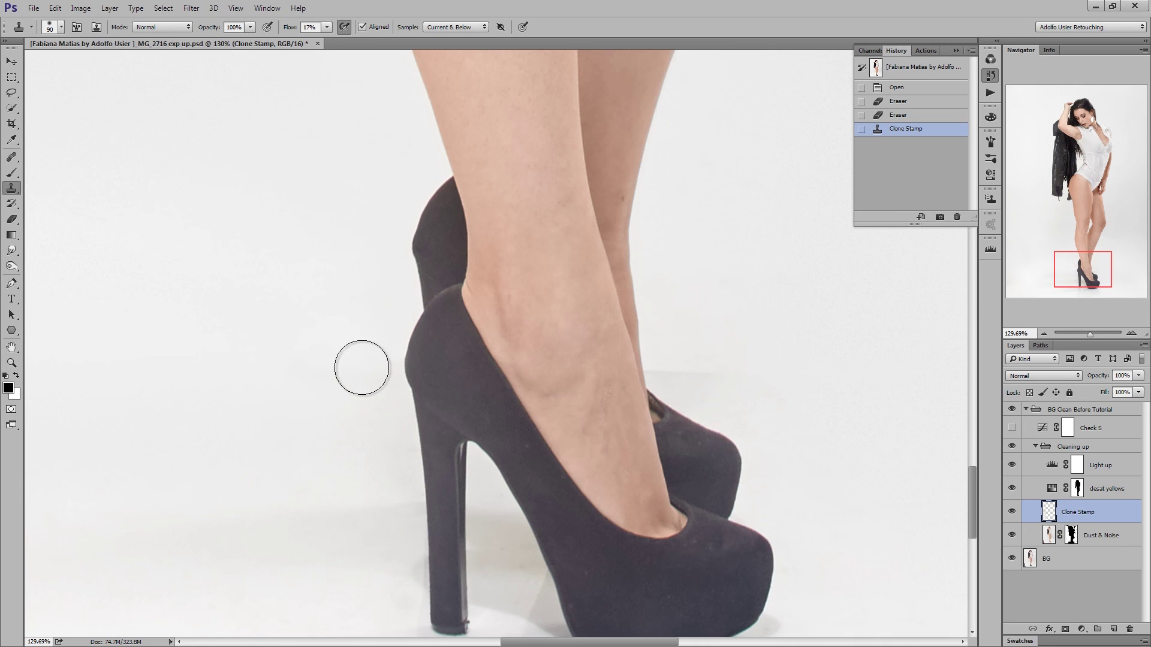
{"action": "left_click", "coordinate": [668, 341]}
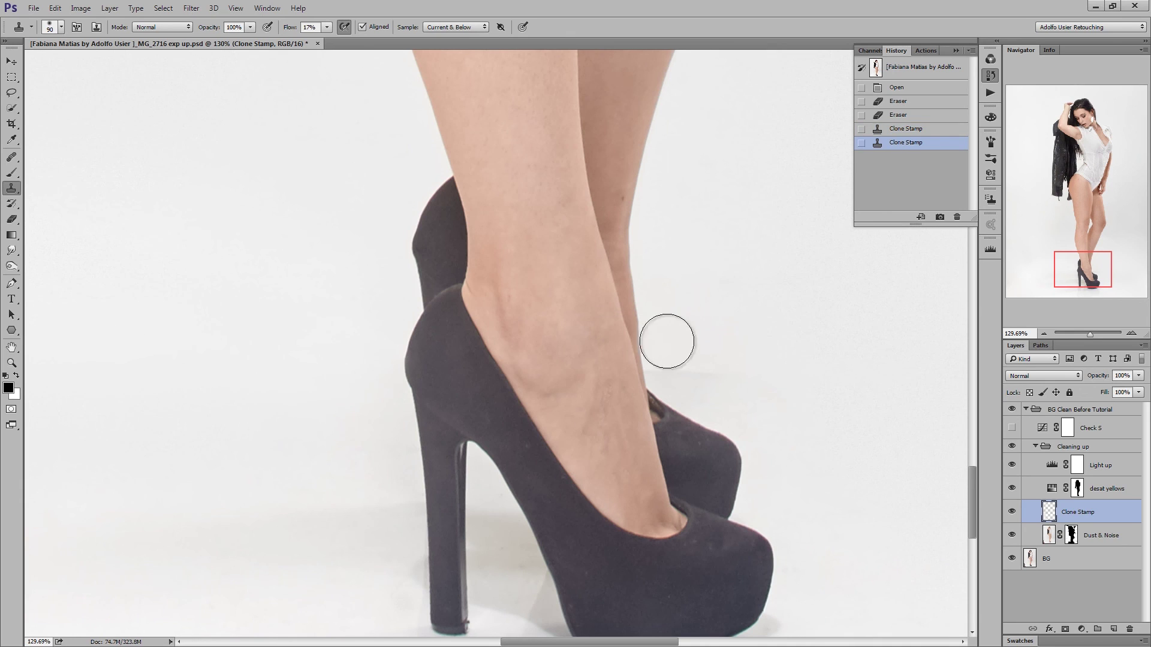
{"action": "key", "text": "bracketleft"}
{"action": "key", "text": "bracketleft"}
{"action": "key", "text": "bracketleft"}
{"action": "key", "text": "bracketleft"}
{"action": "key", "text": "bracketleft"}
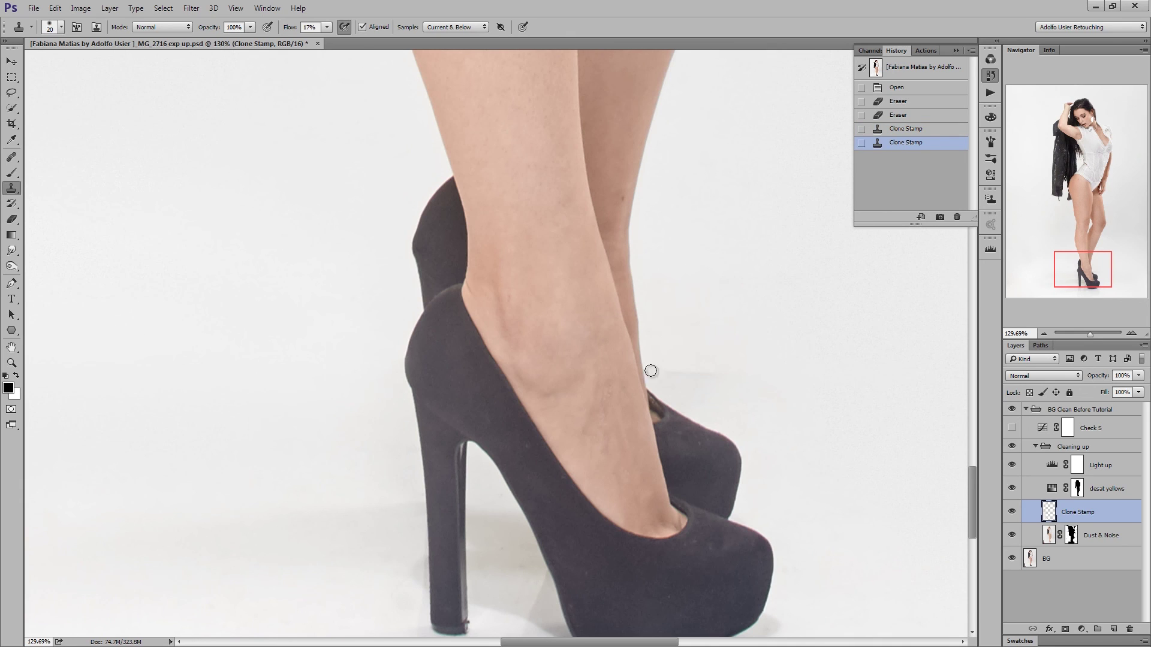
{"action": "left_click_drag", "start_coordinate": [655, 371], "coordinate": [741, 376]}
{"action": "left_click", "coordinate": [651, 374]}
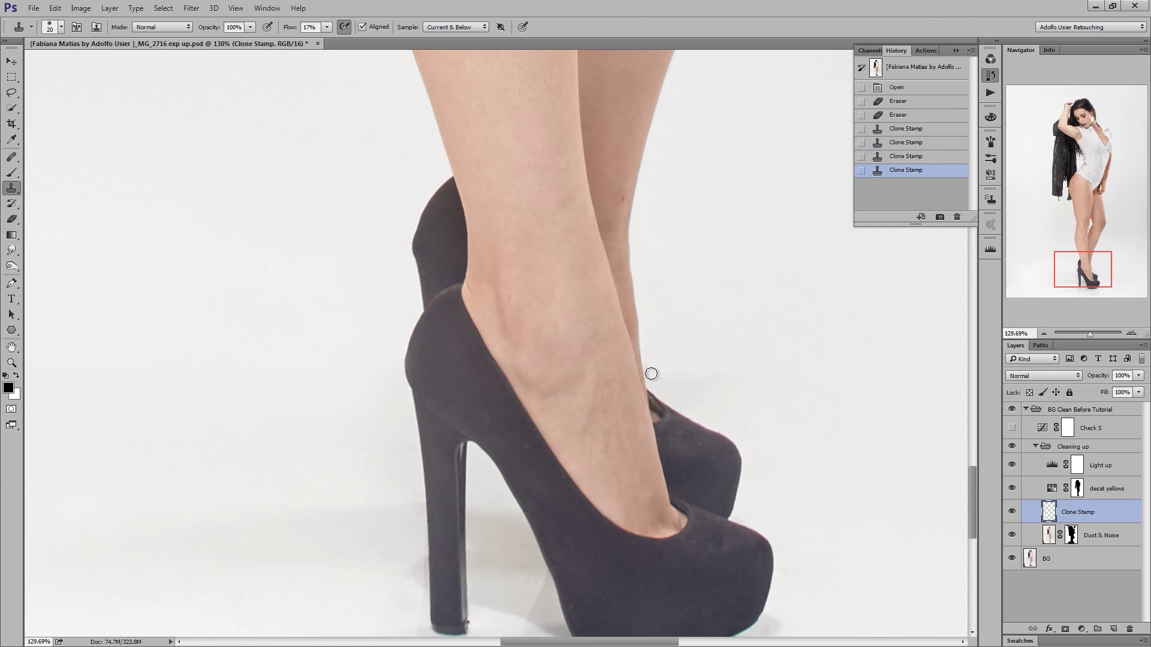
{"action": "left_click_drag", "start_coordinate": [652, 371], "coordinate": [684, 362]}
Undo a stray stroke and clone a long pass beside the ankle with a larger brush
{"action": "key", "text": "ctrl+z"}
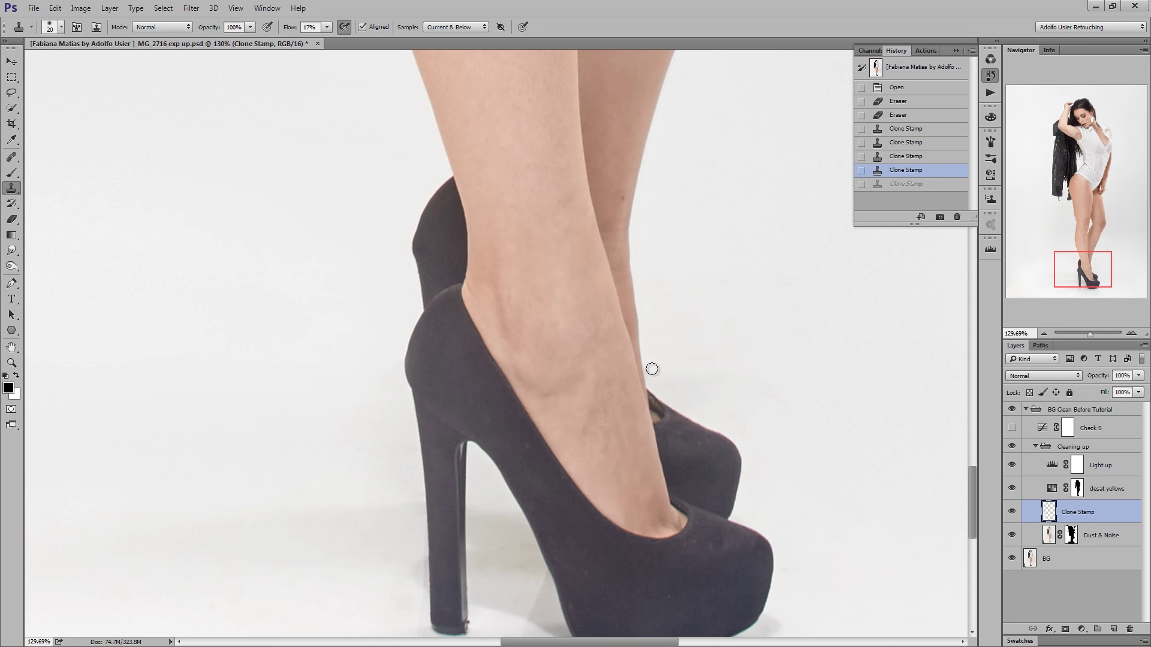
{"action": "left_click", "coordinate": [686, 341]}
{"action": "key", "text": "bracketright"}
{"action": "key", "text": "bracketright"}
{"action": "key", "text": "bracketright"}
{"action": "key", "text": "bracketright"}
{"action": "key", "text": "bracketright"}
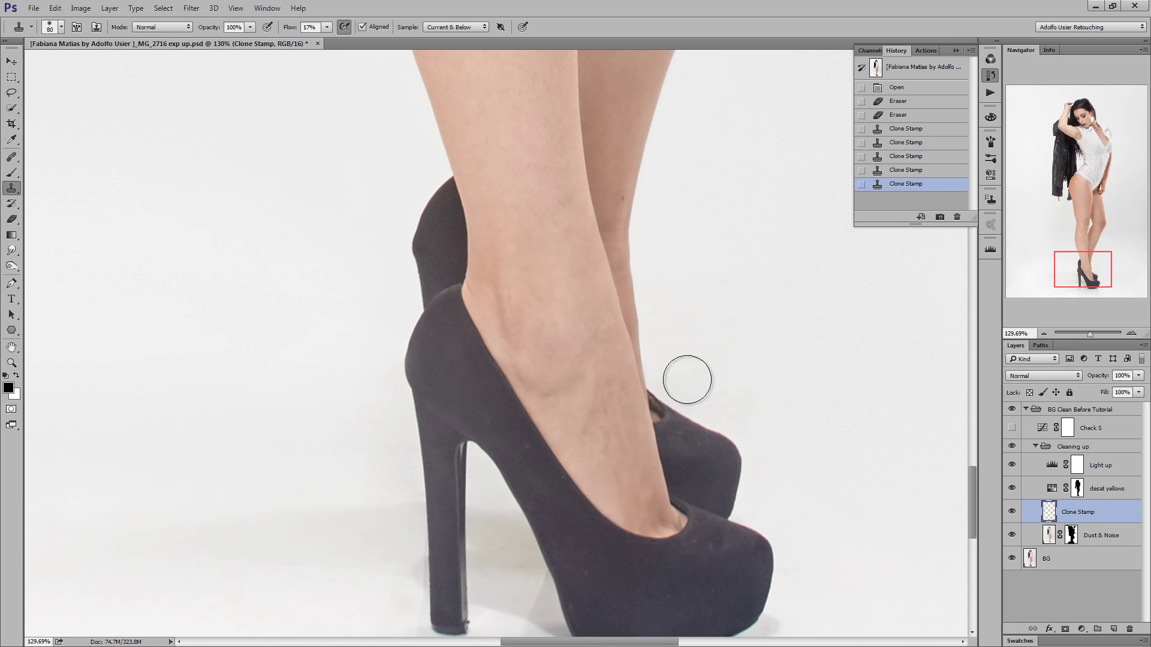
{"action": "mouse_move", "coordinate": [901, 376]}
{"action": "left_mouse_down"}
{"action": "mouse_move", "coordinate": [848, 342]}
{"action": "mouse_move", "coordinate": [678, 416]}
{"action": "left_mouse_up"}
{"action": "key", "text": "z"}
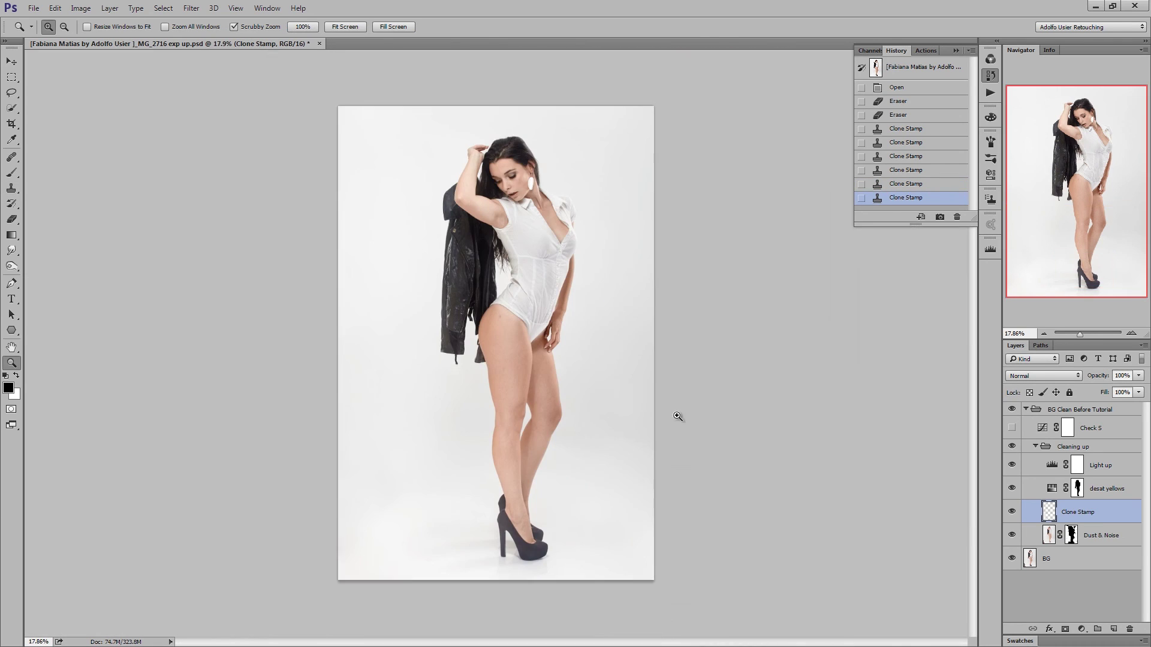